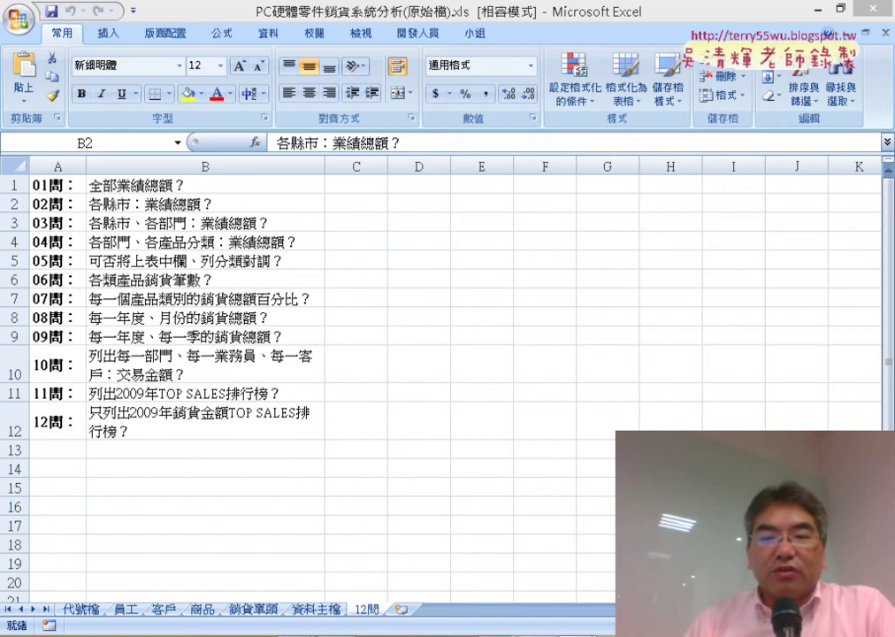
Step: Point out the first and fourth analysis questions on the assignment sheet
scroll(354, 354, "up", 2)
scroll(354, 354, "up", 2)
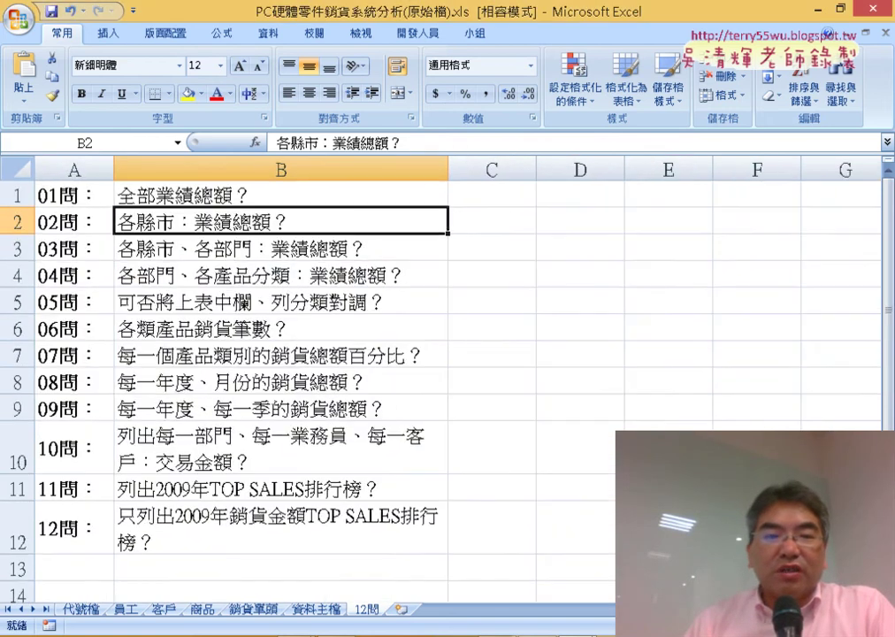
left_click(231, 195)
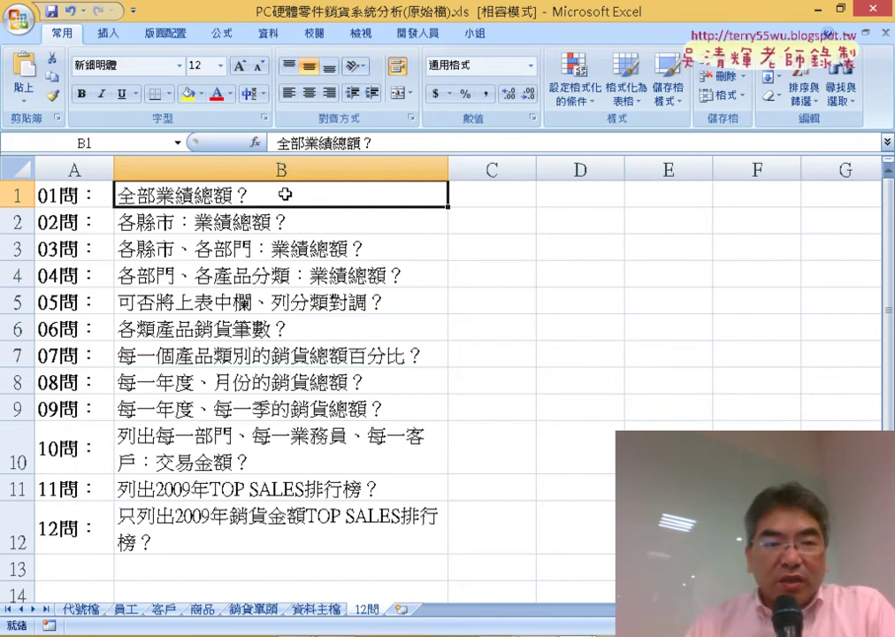
left_click(152, 282)
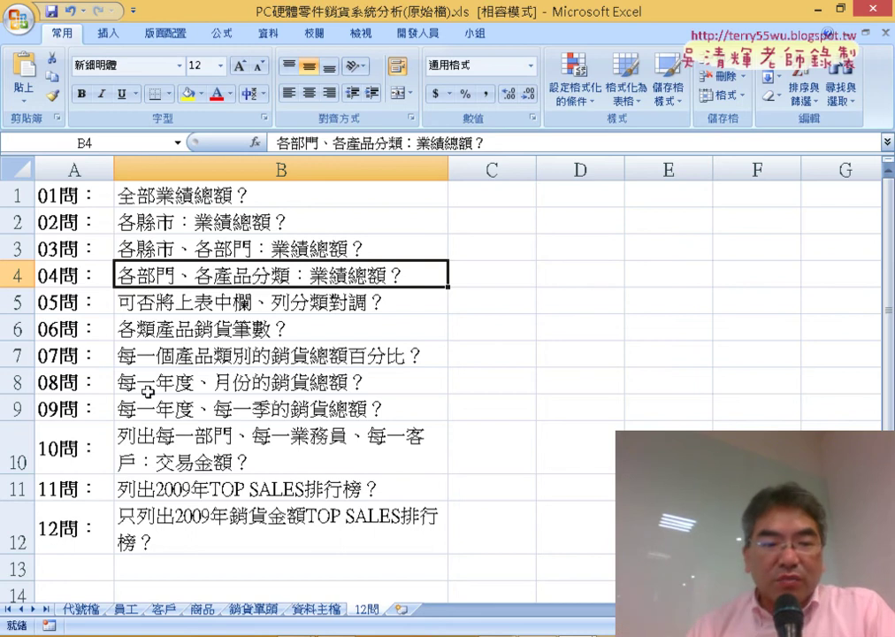
Step: Tour the 資料主檔, 銷貨單頭 and 代號檔 sheets, ending on the 員工 sheet
left_click(316, 610)
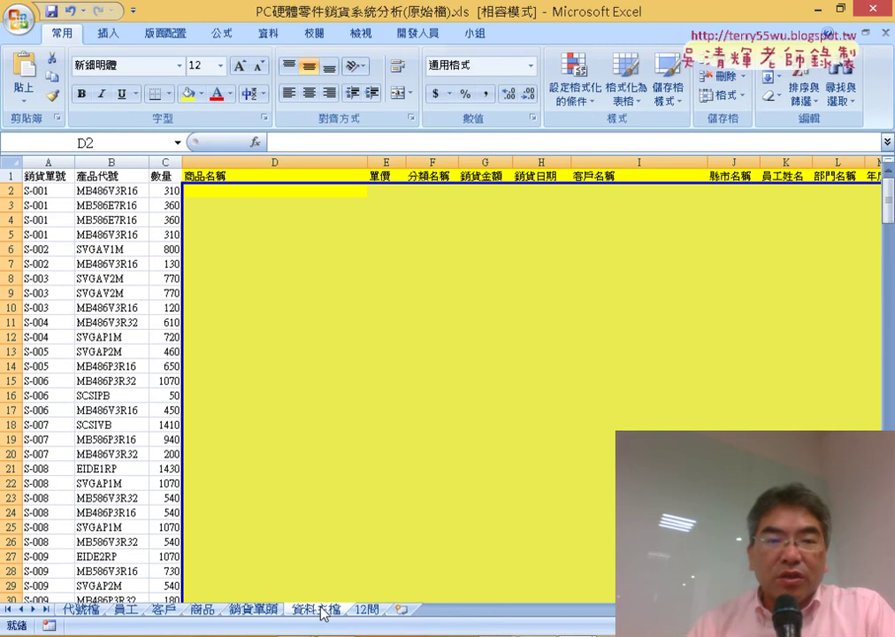
scroll(443, 380, "right", 2)
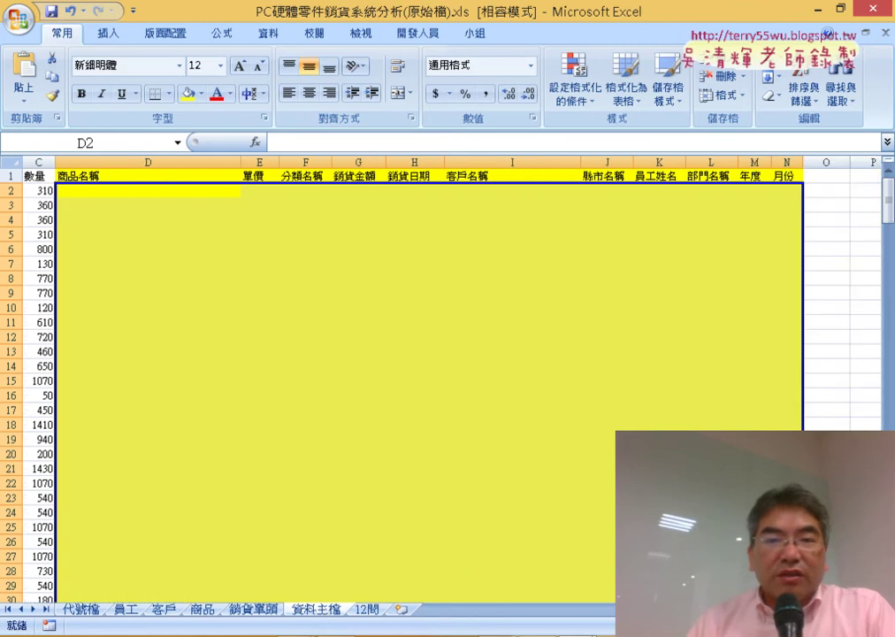
scroll(443, 380, "left", 2)
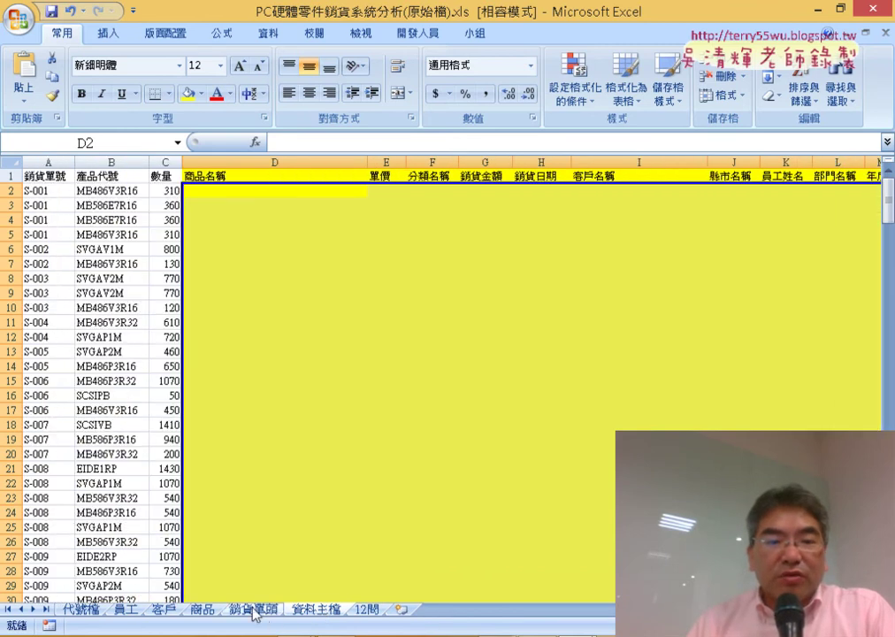
left_click(240, 611)
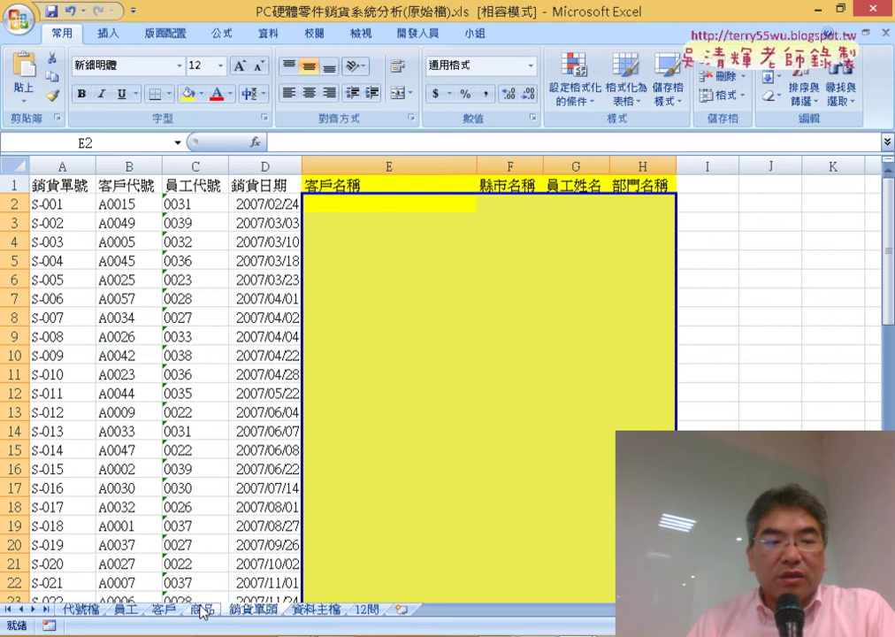
left_click(85, 611)
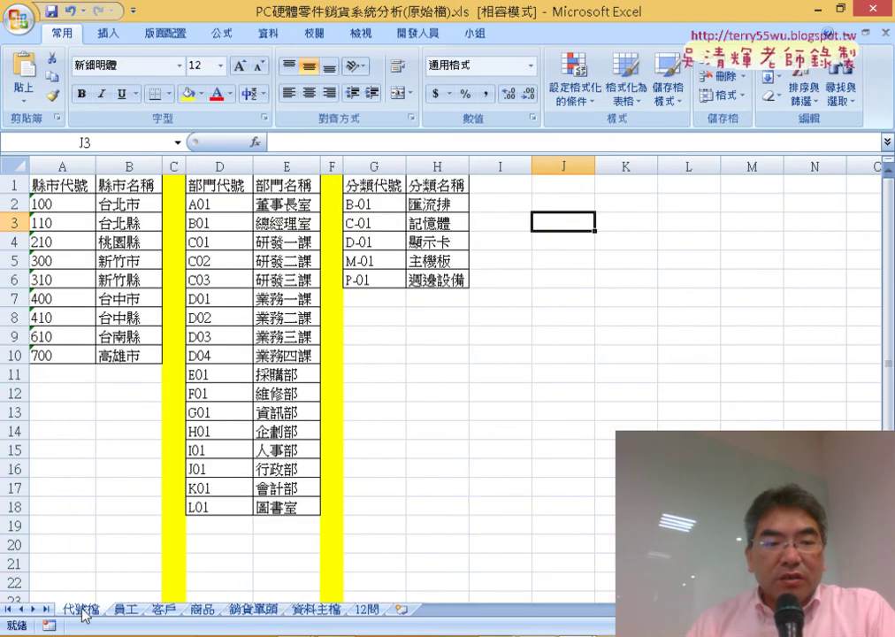
left_click(130, 610)
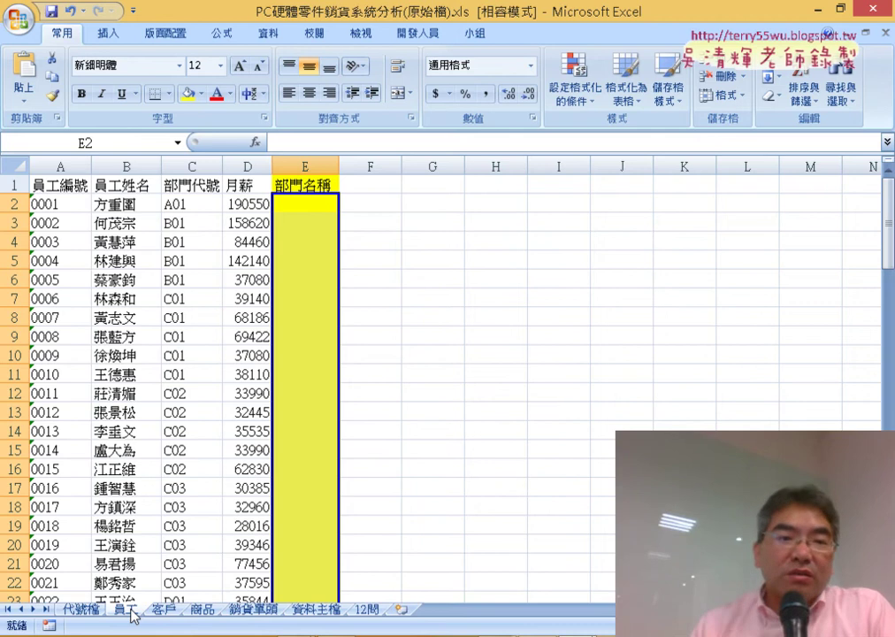
Step: Select cell E2 in the empty 部門名稱 column and highlight the neighbouring headers
left_click(293, 203)
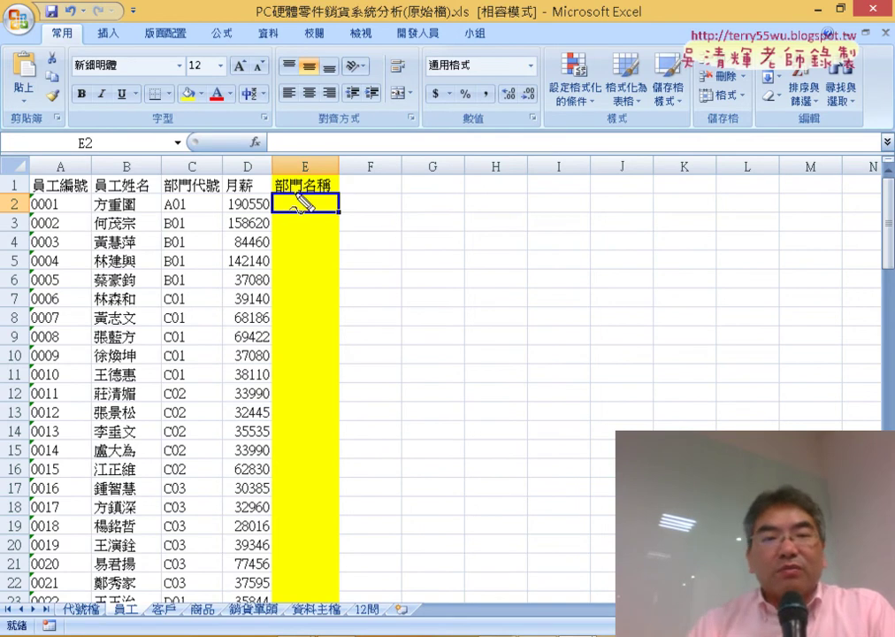
left_click_drag(301, 192, 329, 193)
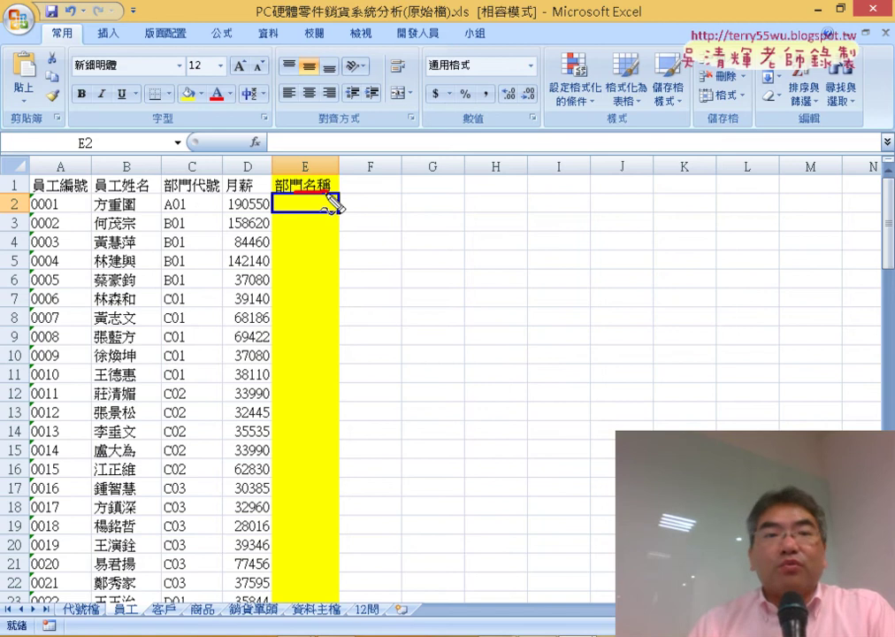
left_click_drag(220, 198, 161, 199)
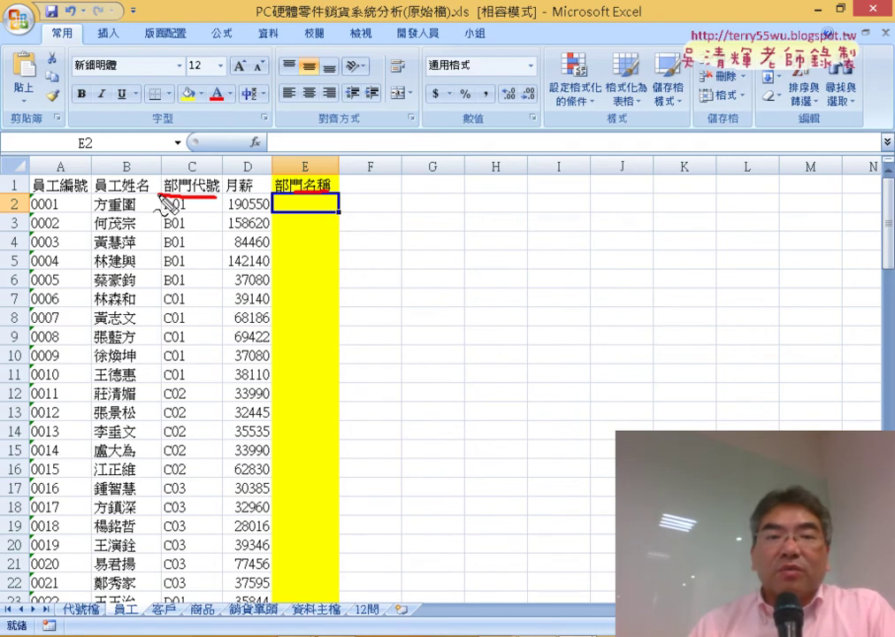
mouse_move(197, 173)
left_mouse_down()
mouse_move(223, 99)
mouse_move(324, 177)
left_mouse_up()
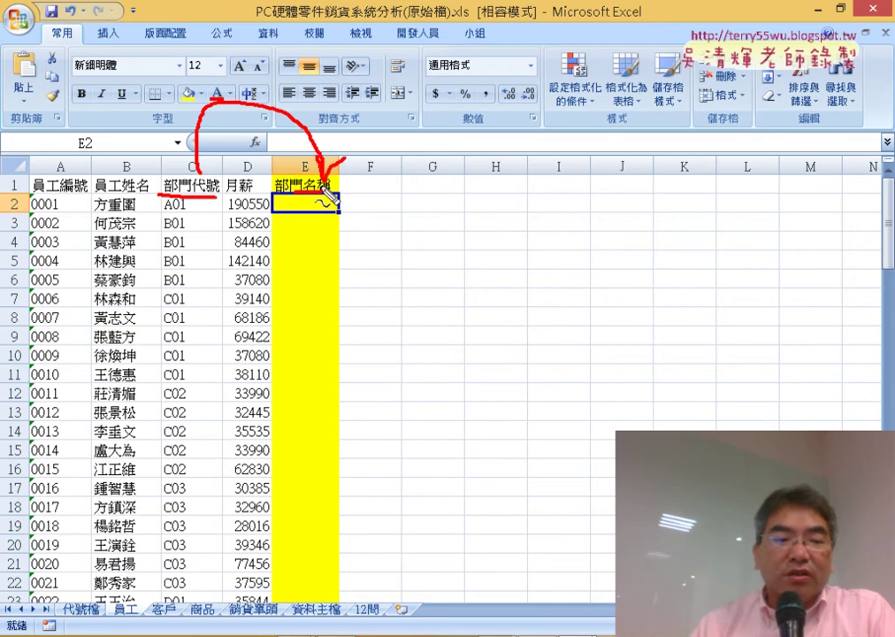
key("Escape")
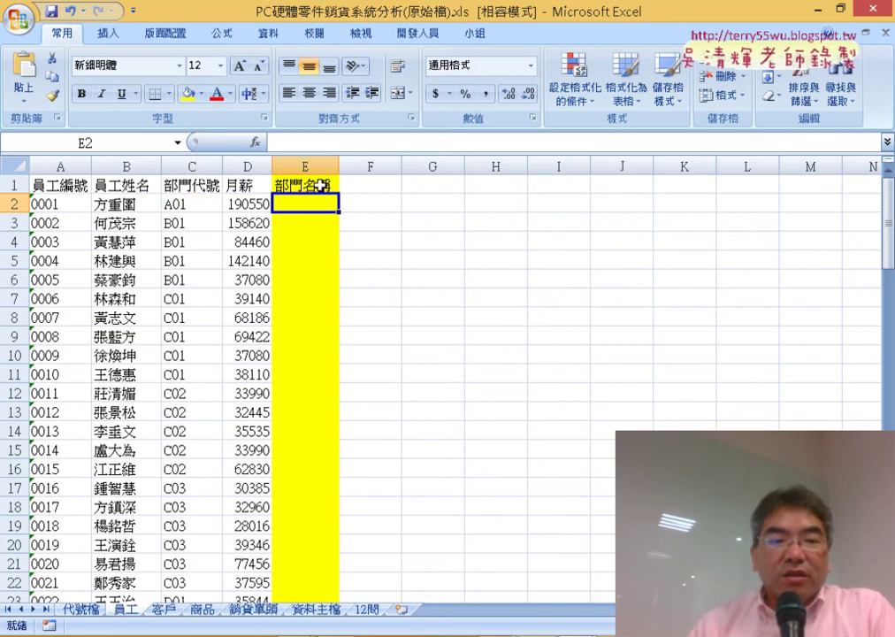
Step: On the 客戶 sheet, point out the empty 縣市名稱 column and the 縣市代號 and 客戶代號 columns
left_click(164, 610)
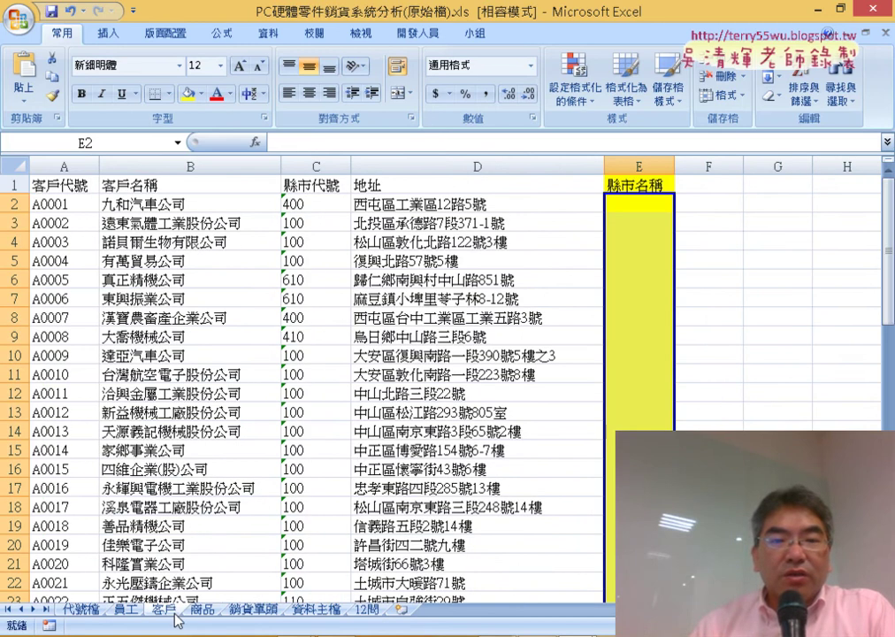
left_click(639, 166)
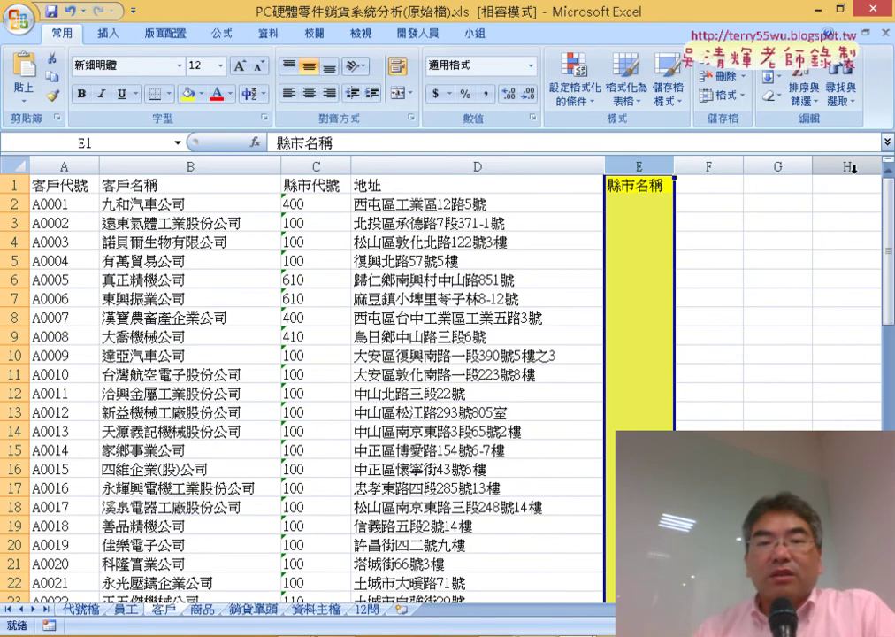
left_click(655, 185)
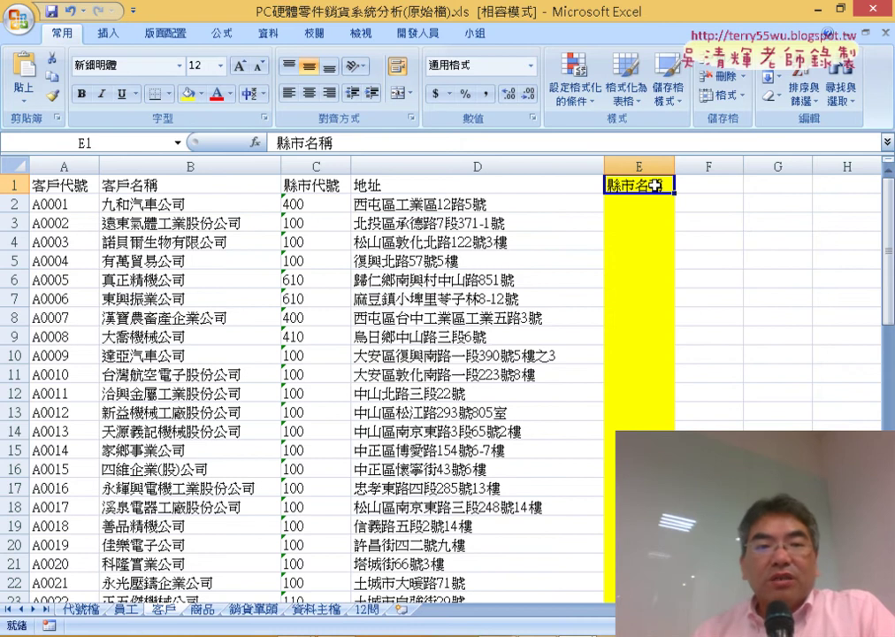
left_click(314, 190)
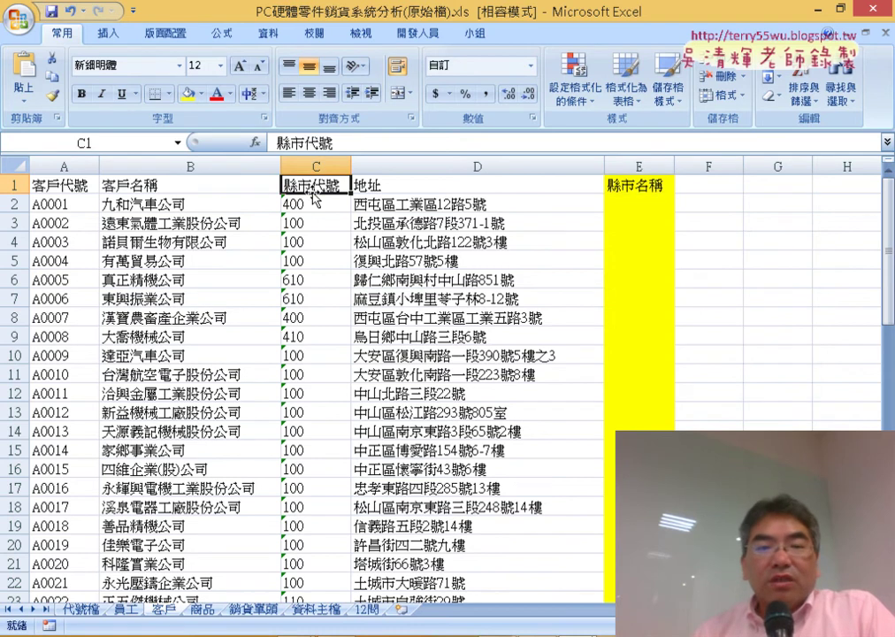
left_click(60, 185)
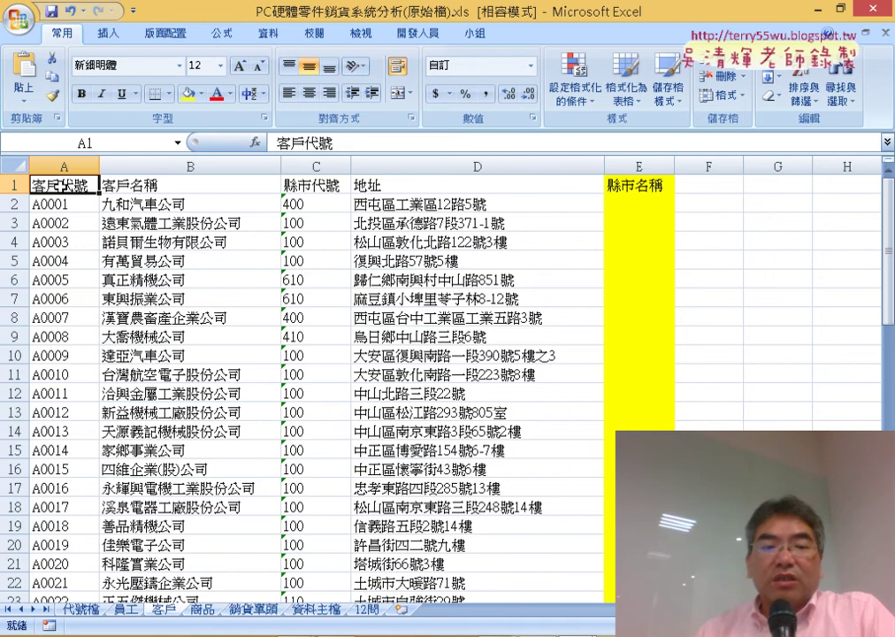
Step: On the 商品 sheet, point out empty 分類名稱 cell E2, category code D2 and product code A2
left_click(203, 611)
left_click(479, 203)
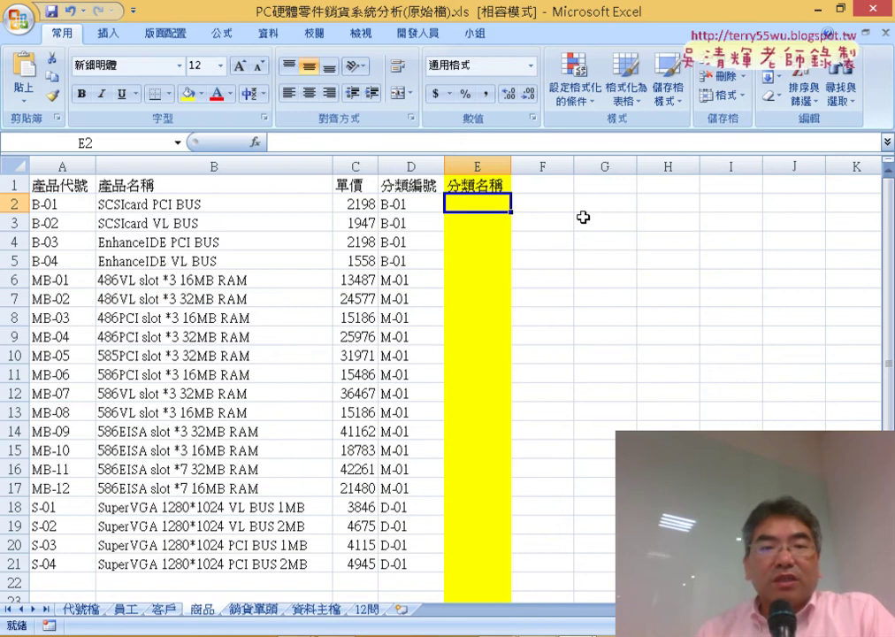
left_click(406, 201)
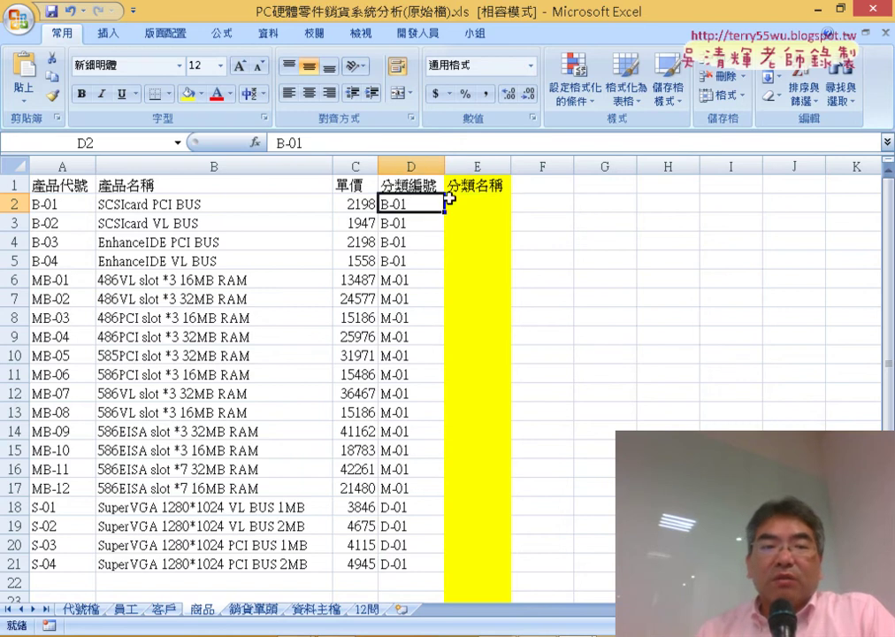
left_click(43, 204)
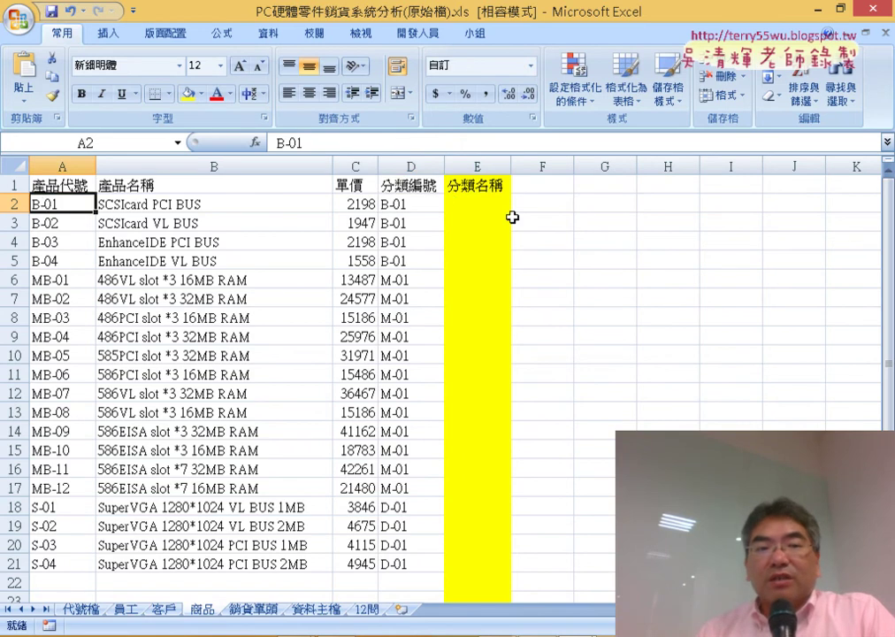
Step: Review the four empty lookup columns E–H on 銷貨單頭, then bring up the PowerPoint lecture deck
left_click(253, 609)
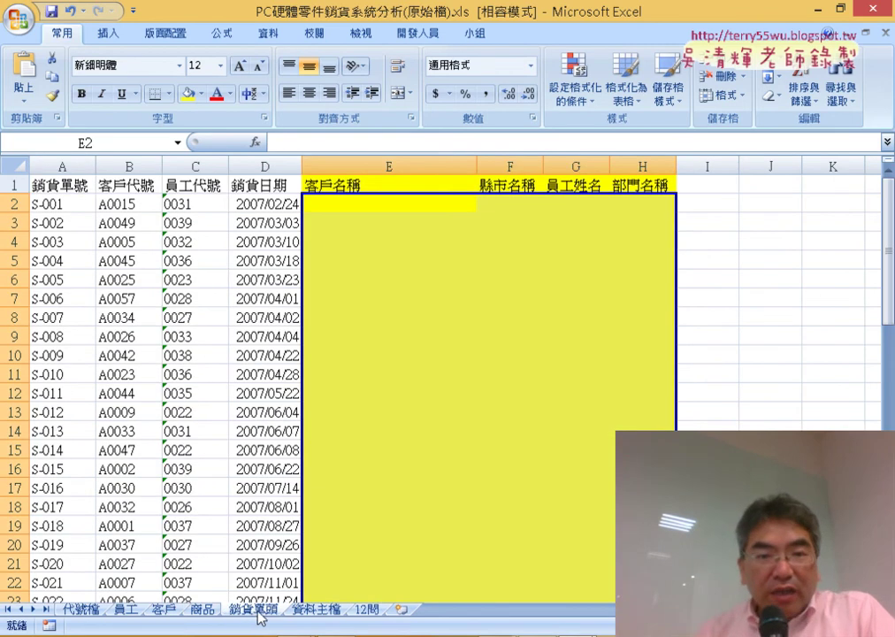
left_click_drag(410, 165, 614, 156)
left_click(401, 204)
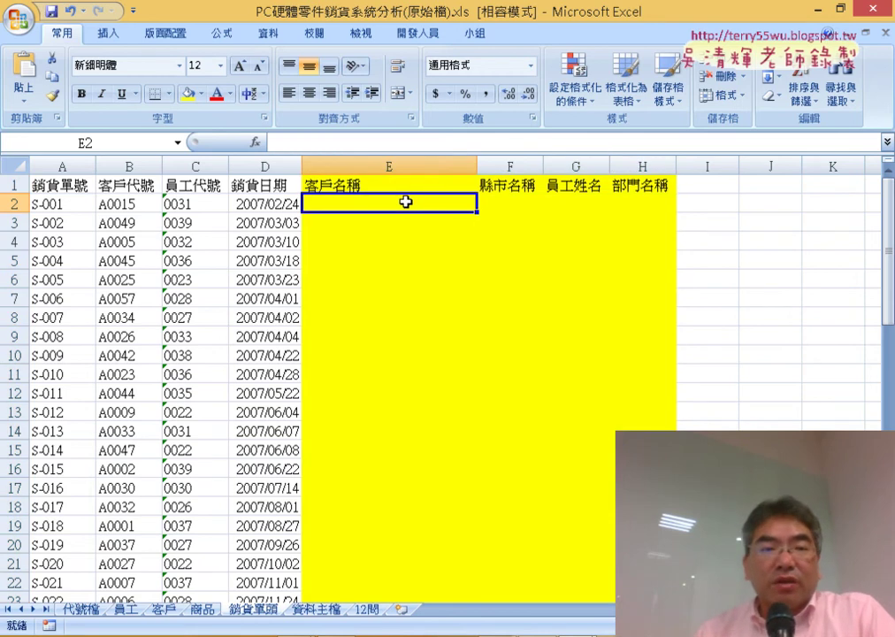
left_click(136, 205)
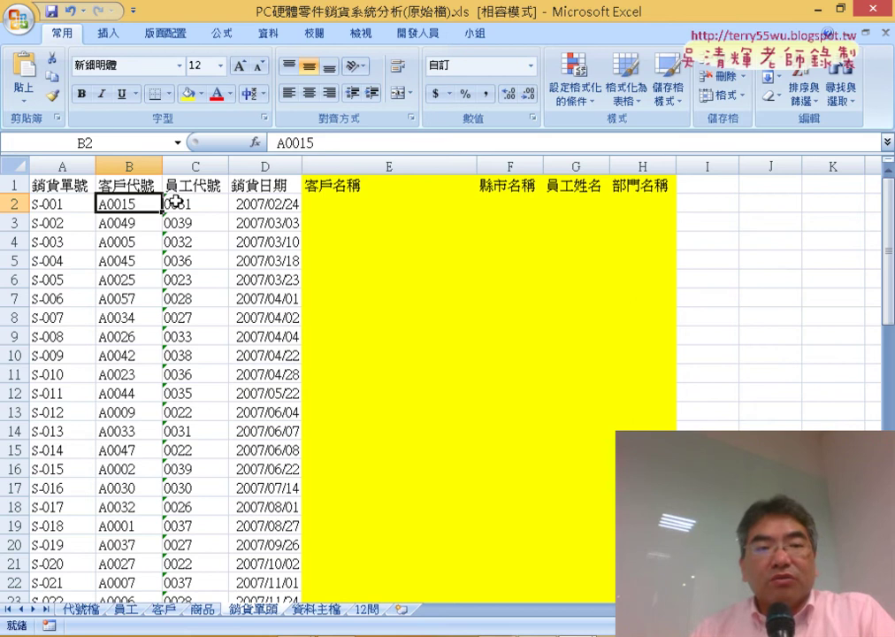
left_click(51, 199)
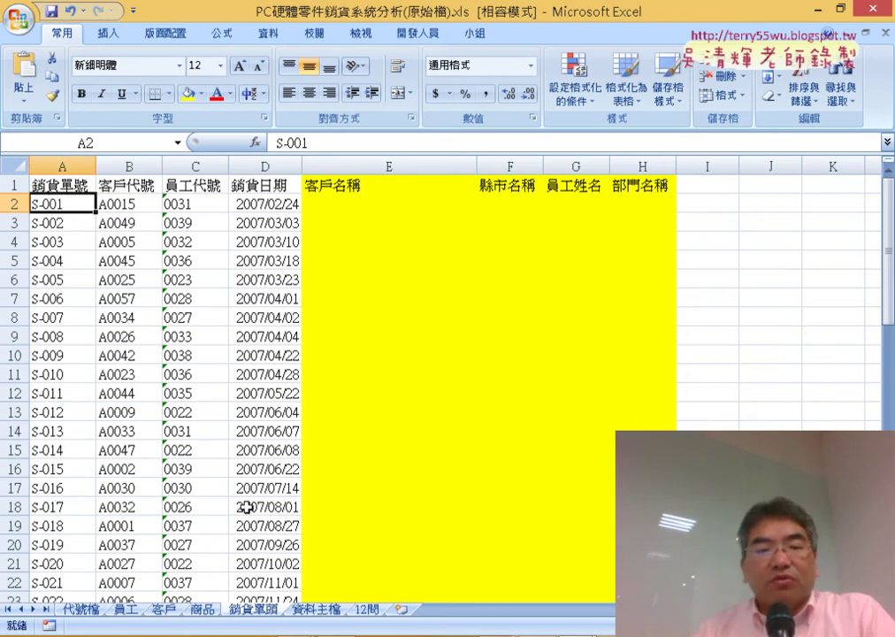
left_click(320, 611)
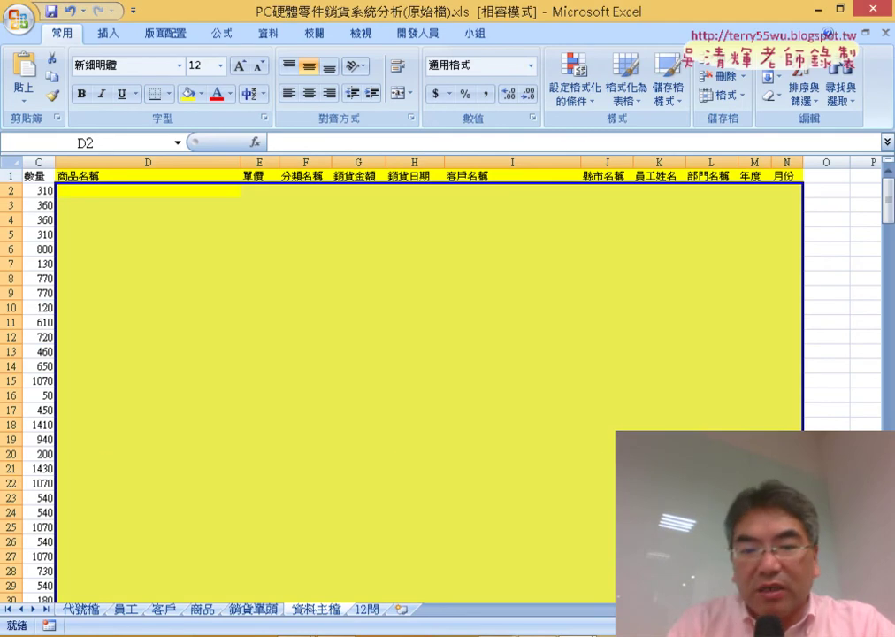
left_click(460, 465)
Step: Browse slides 118–119, then show the 代號檔 sheet of the completed OK workbook
scroll(431, 418, "down", 2)
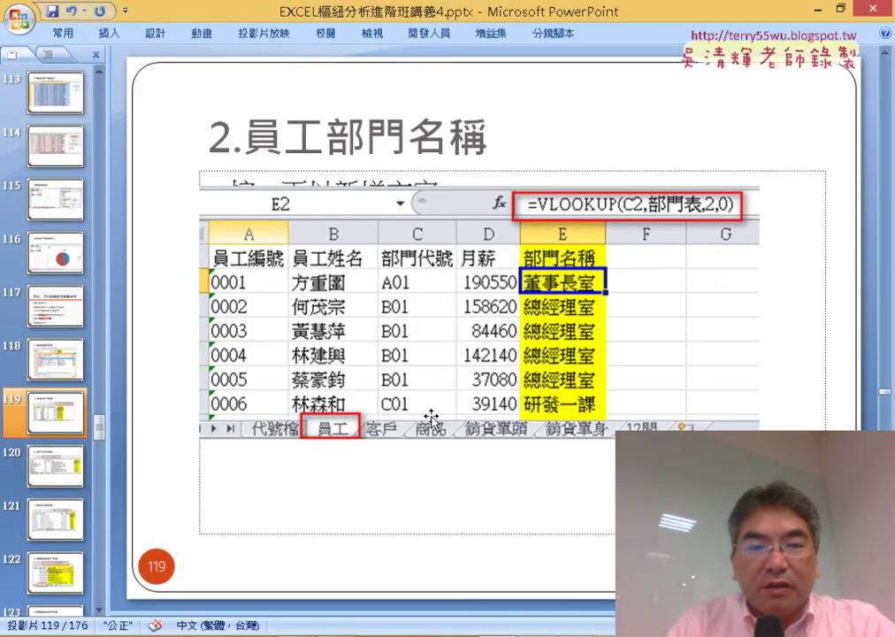
scroll(432, 414, "up", 1)
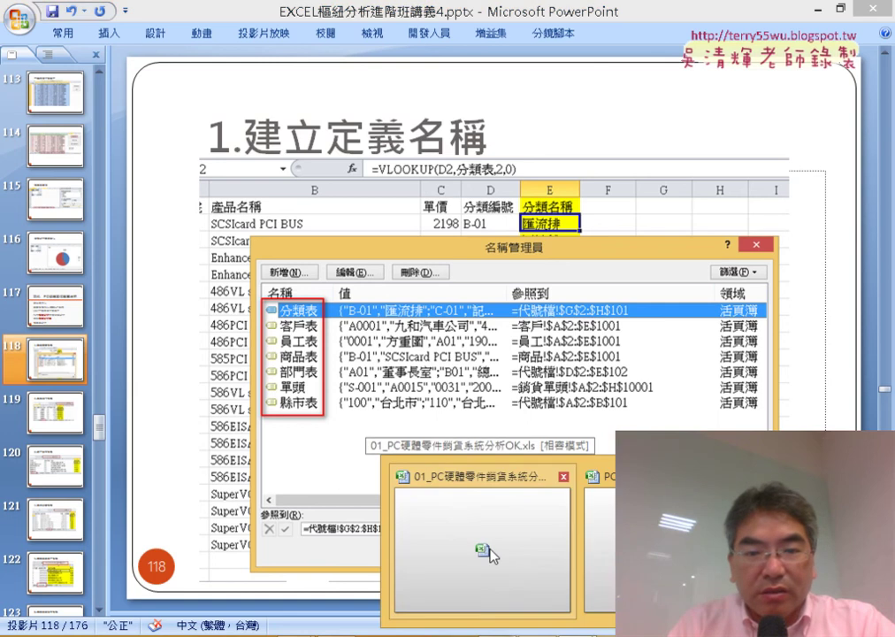
left_click(482, 551)
left_click(85, 610)
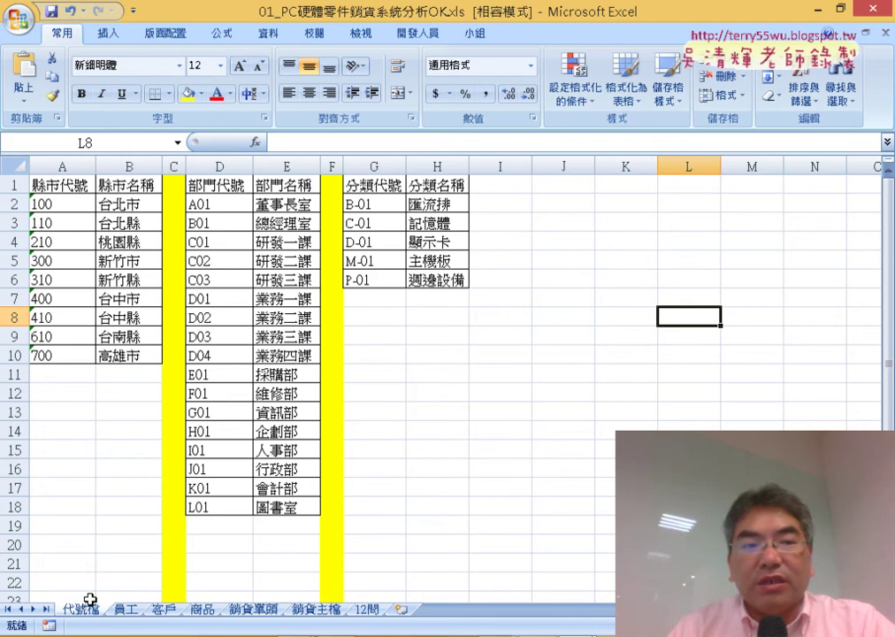
Step: Name the county code table A2:B10 縣市 in the Name Box
left_click(57, 188)
left_click_drag(58, 203, 141, 354)
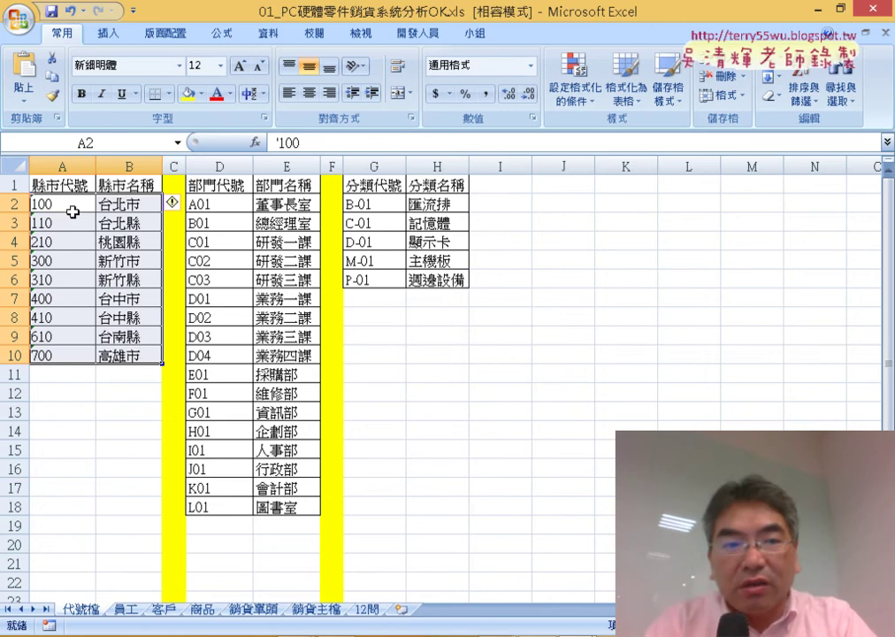
left_click(100, 144)
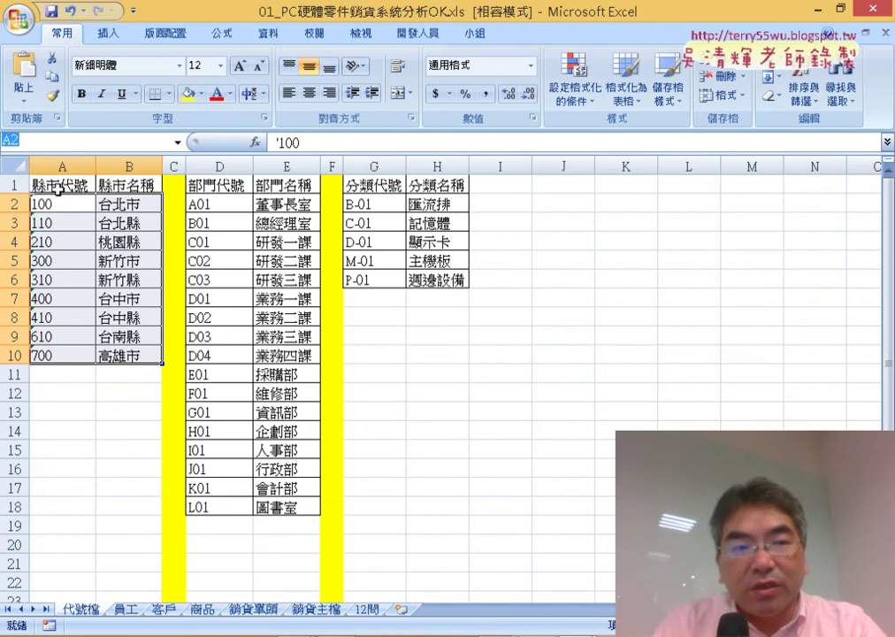
left_click(58, 188)
double_click(36, 185)
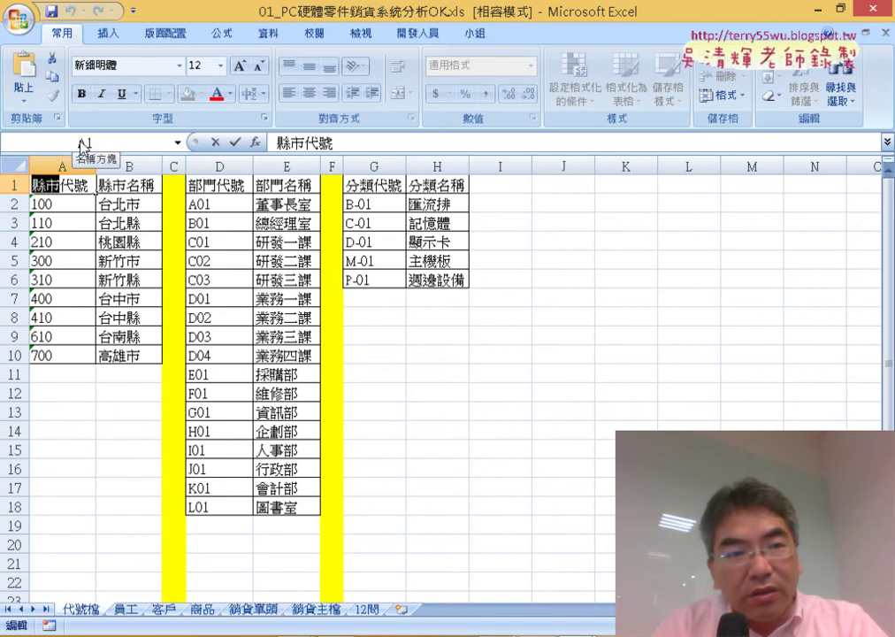
left_click_drag(67, 203, 134, 351)
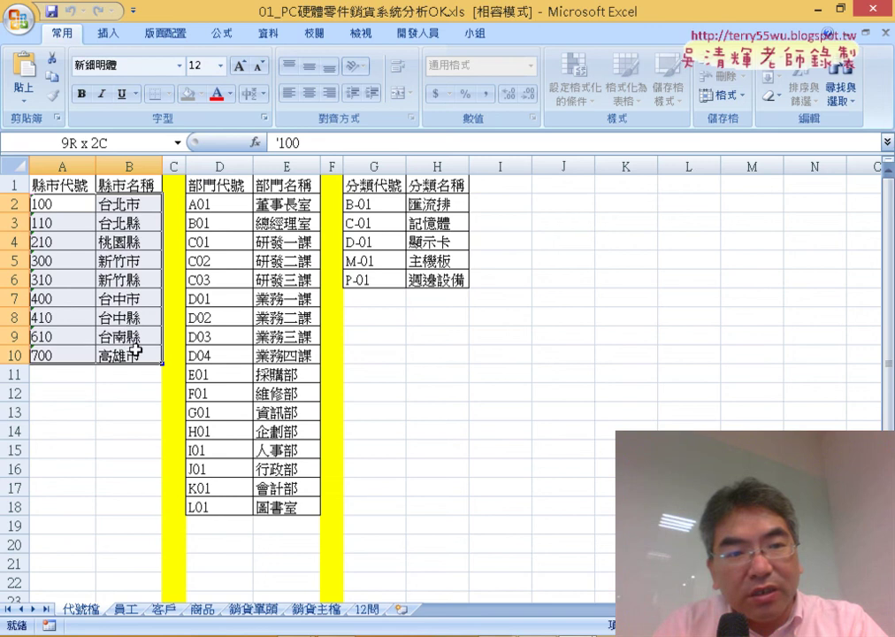
left_click(105, 142)
type("縣市")
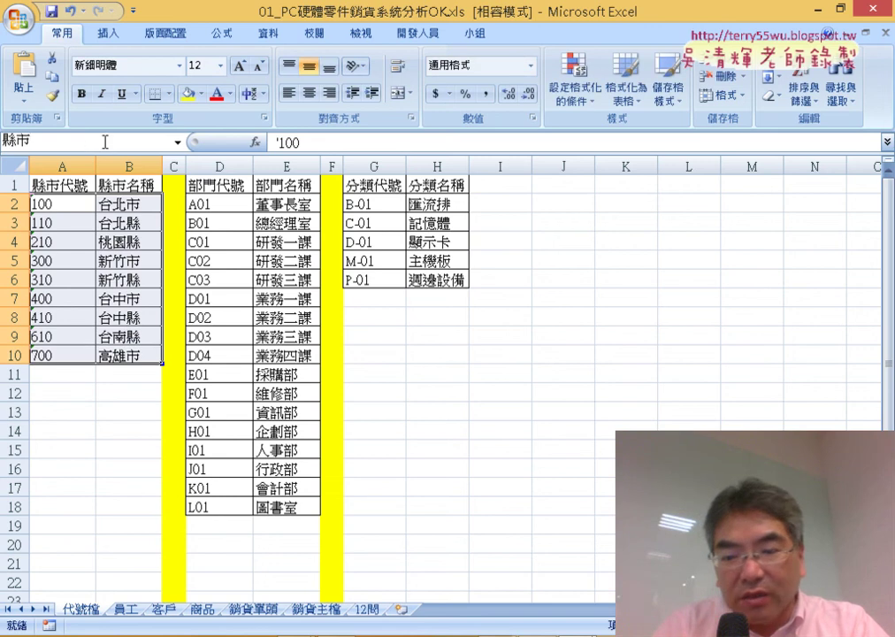
key("Return")
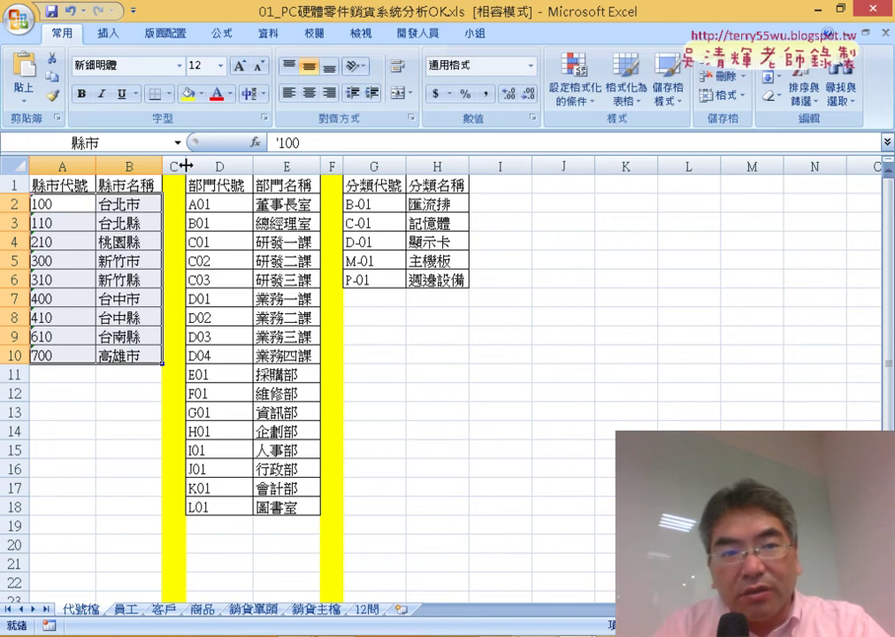
Step: Name the department code table D2:E18 部門
left_click(219, 185)
double_click(210, 185)
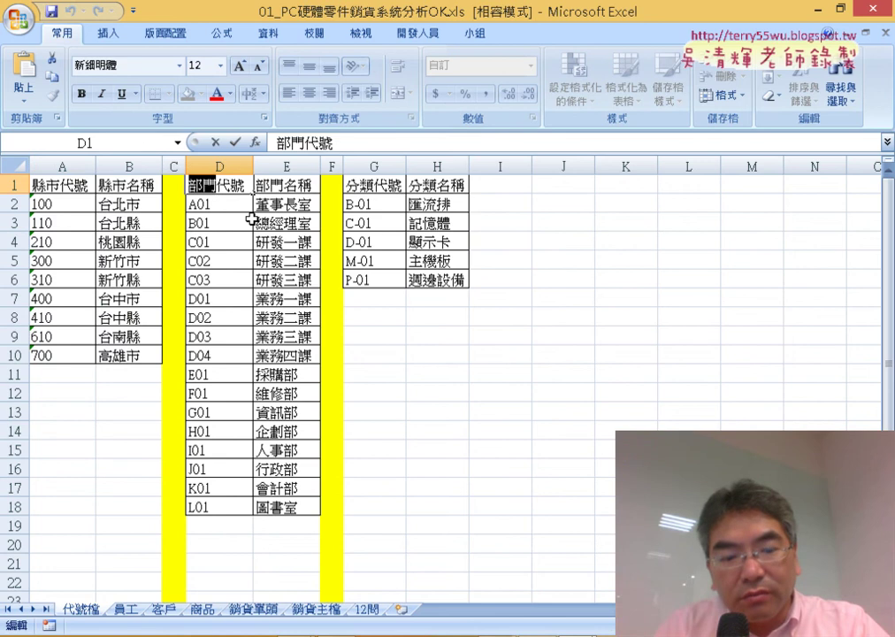
left_click_drag(247, 204, 296, 511)
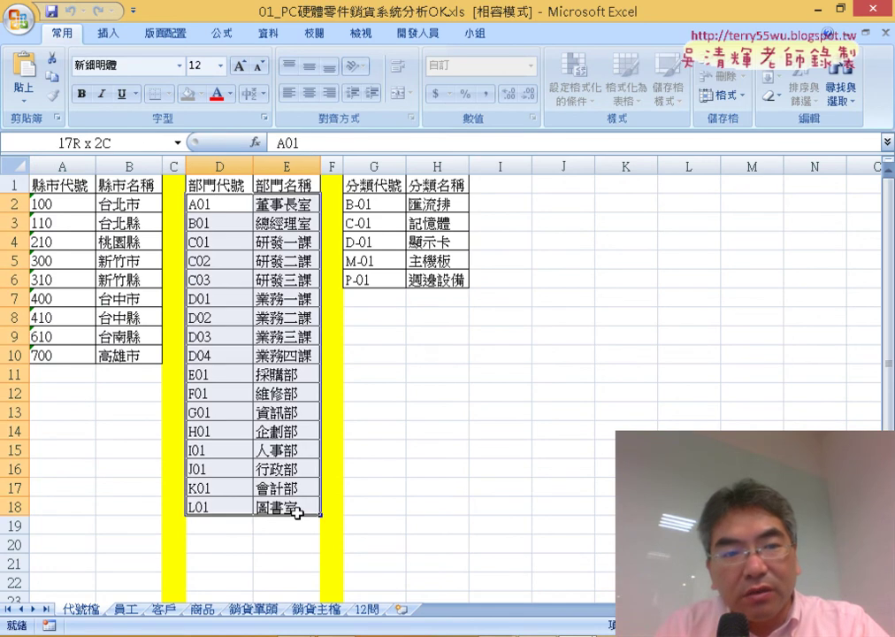
left_click(120, 143)
type("部門")
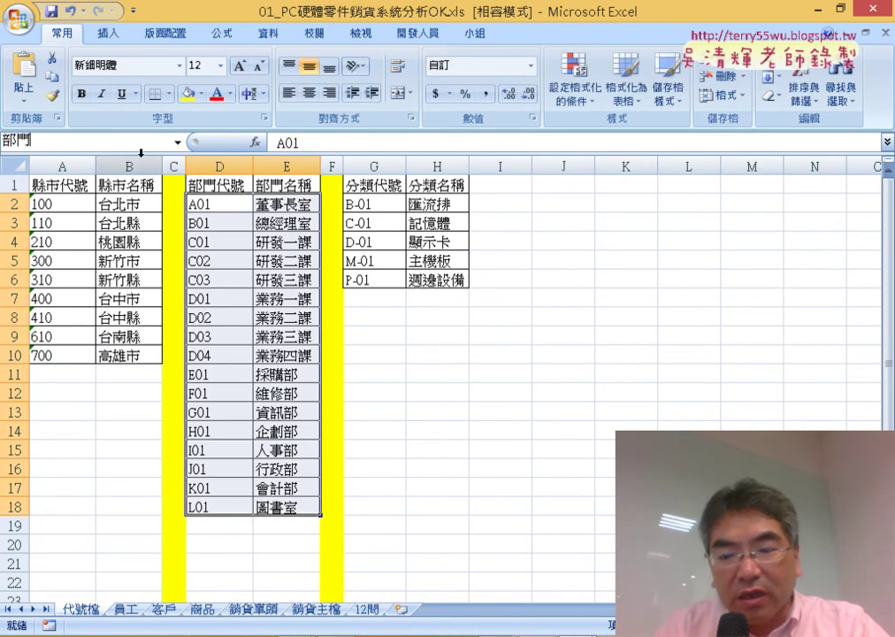
key("Return")
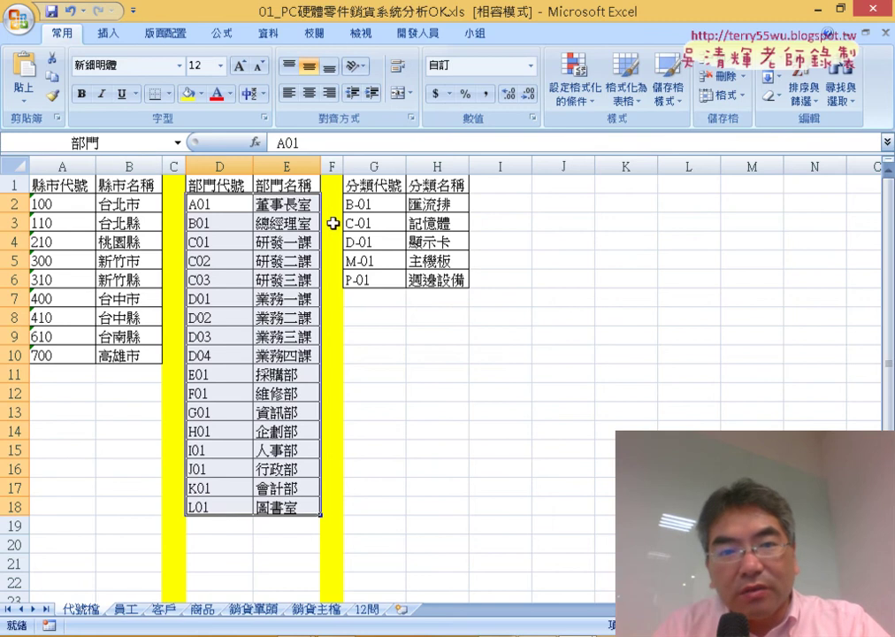
Step: Name the category code table G2:H6 分類
double_click(366, 186)
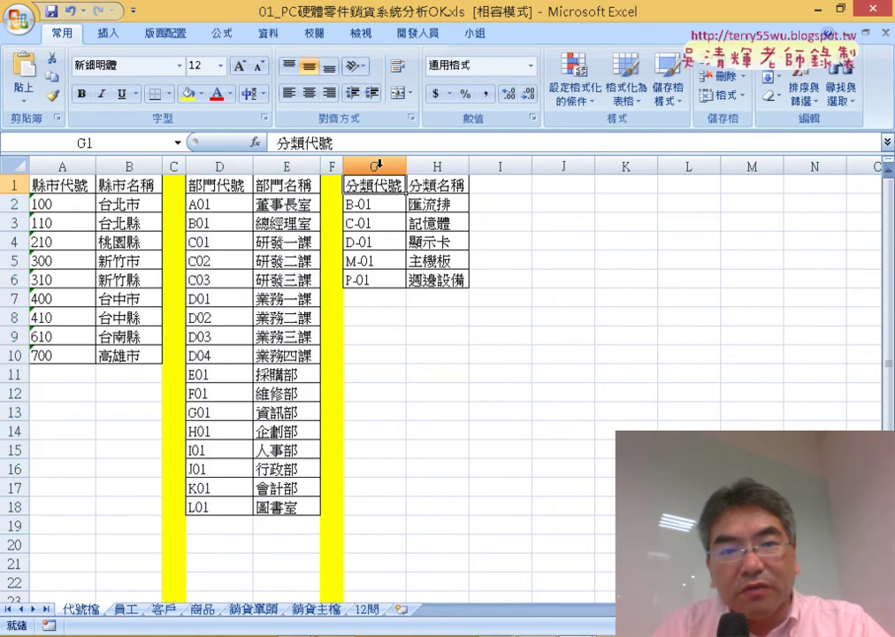
left_click_drag(375, 185, 332, 183)
key("ctrl+c")
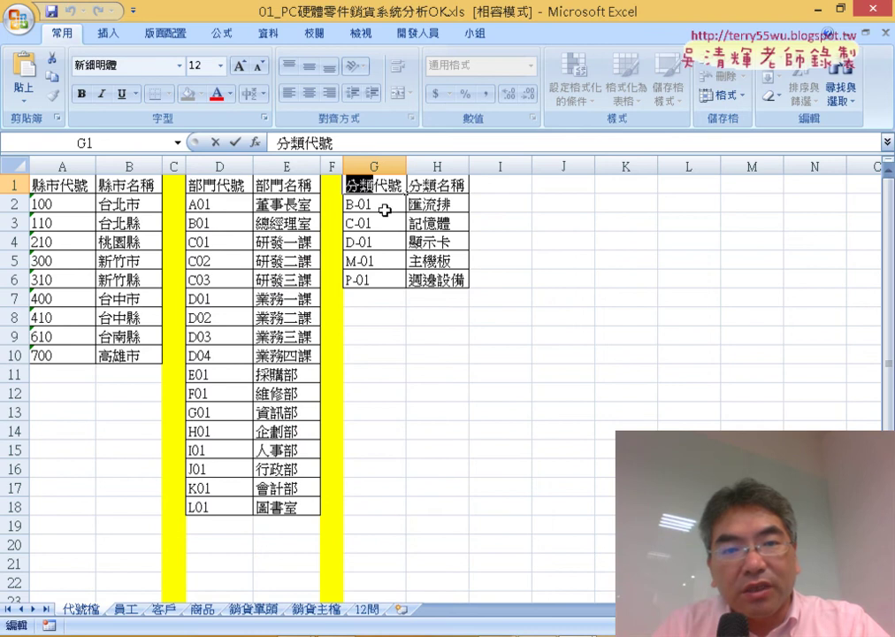
left_click_drag(385, 210, 443, 280)
left_click(106, 142)
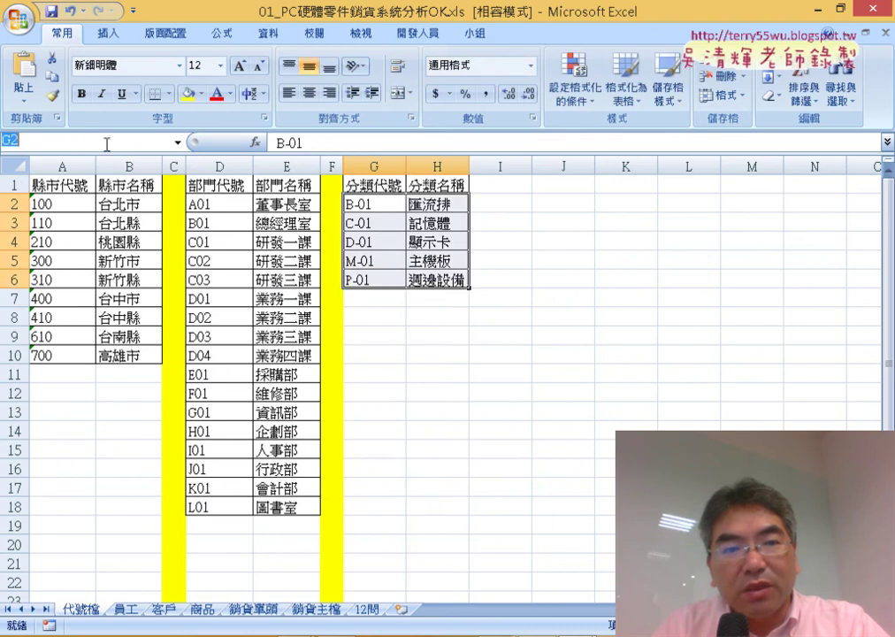
key("ctrl+v")
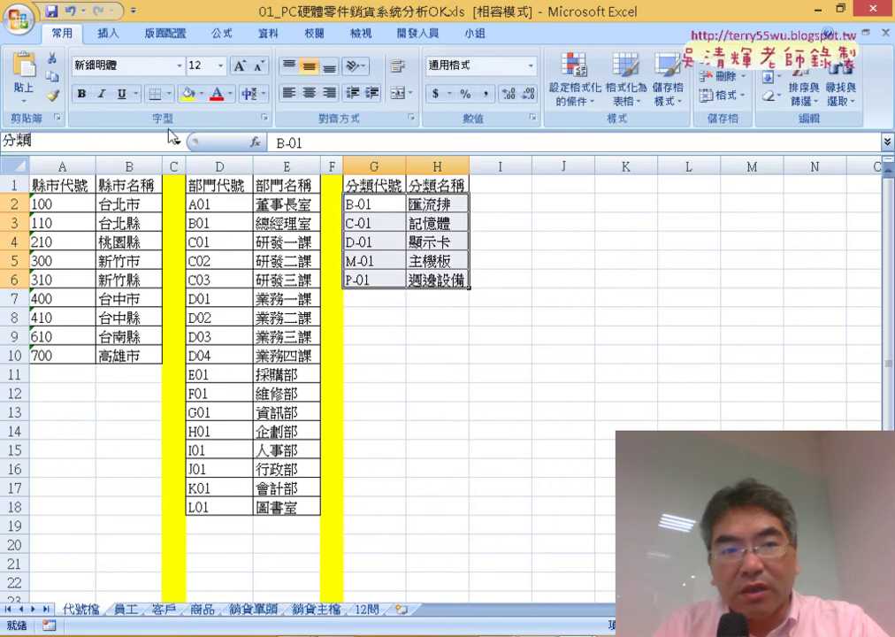
key("Return")
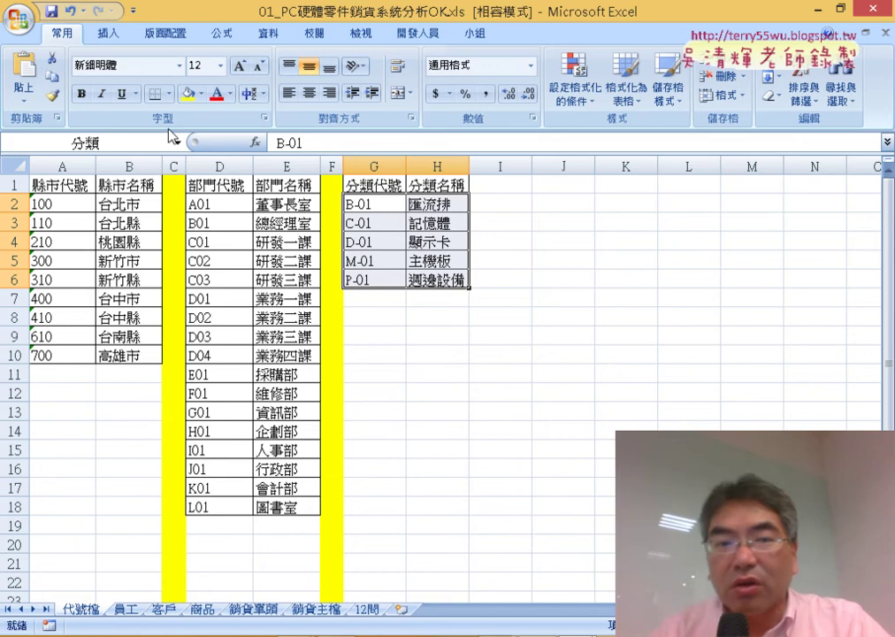
Step: Select the customer records A2:E61 and define them as 客戶表 via the Name Box
left_click(165, 609)
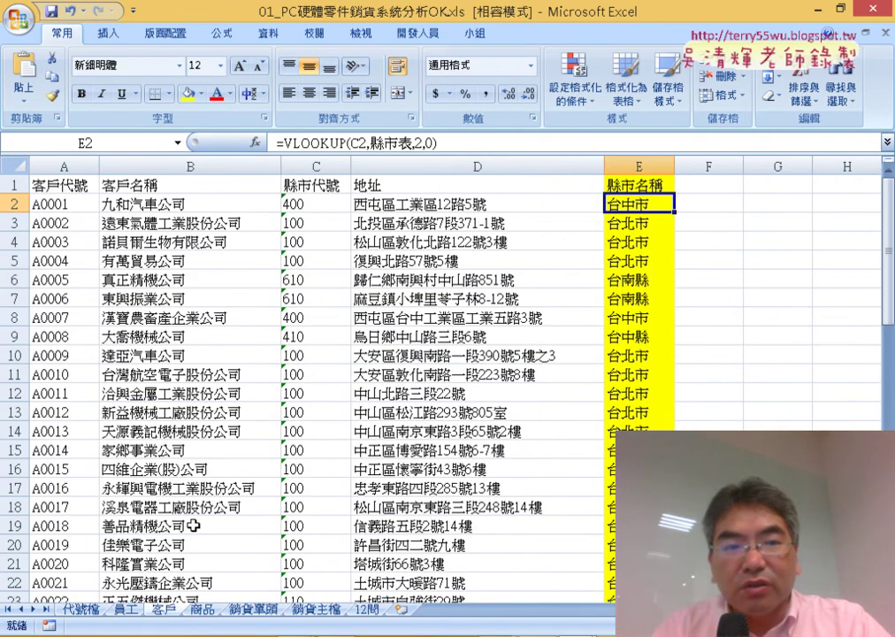
mouse_move(74, 202)
left_mouse_down()
mouse_move(392, 213)
mouse_move(177, 239)
left_mouse_up()
left_click(58, 207)
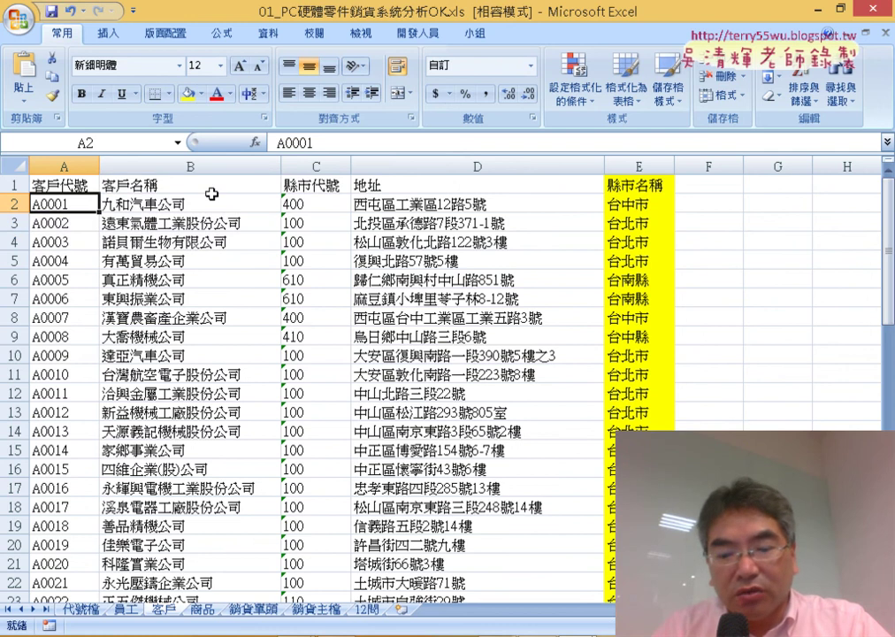
key("ctrl+shift+Right")
key("ctrl+shift+Down")
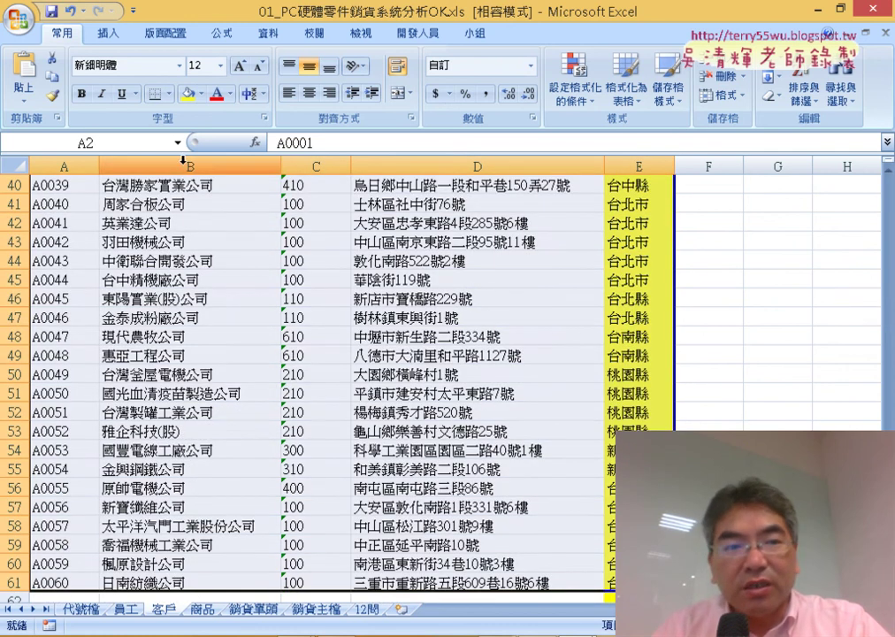
left_click(99, 142)
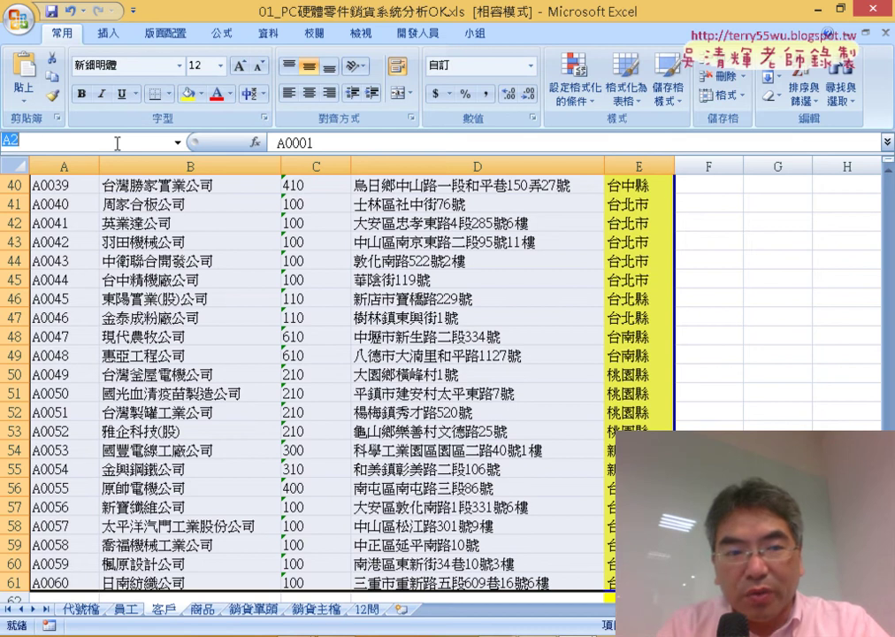
type("克ㄏㄨ")
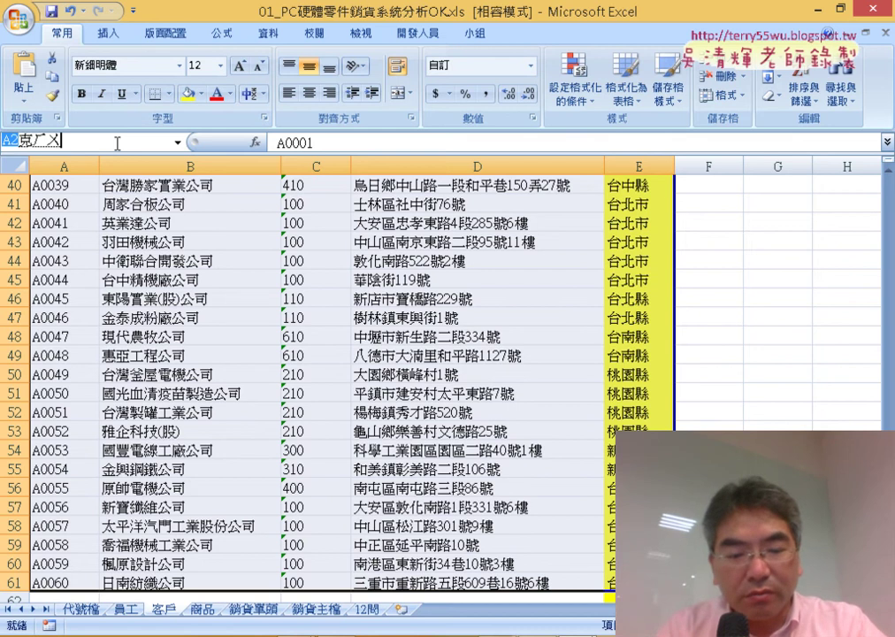
type("戶ㄎ一")
type("表")
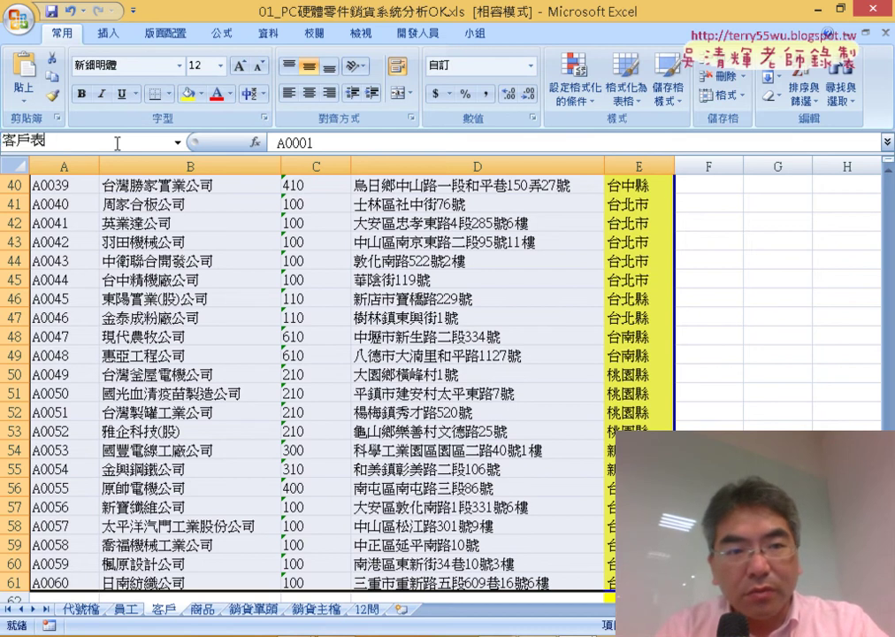
key("Return")
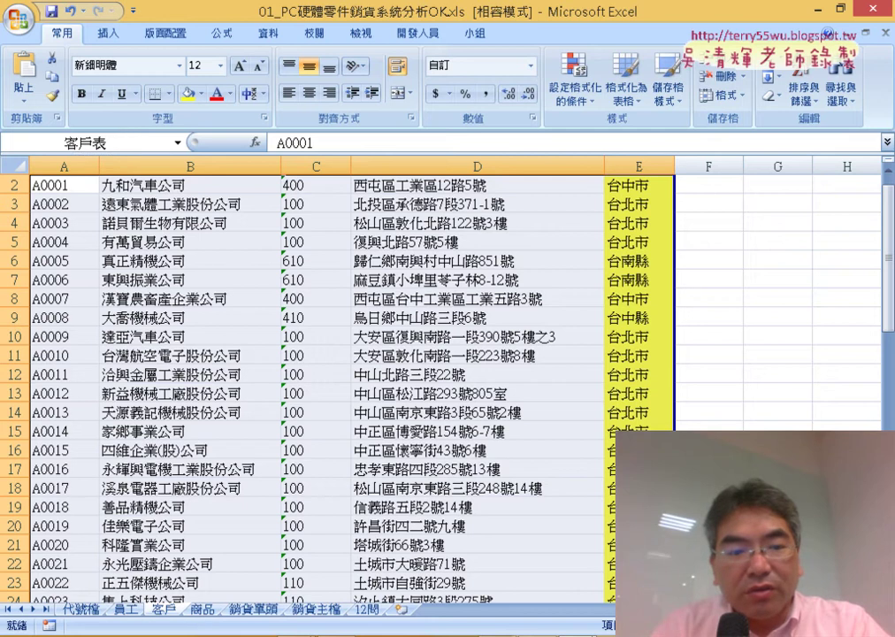
left_click(208, 611)
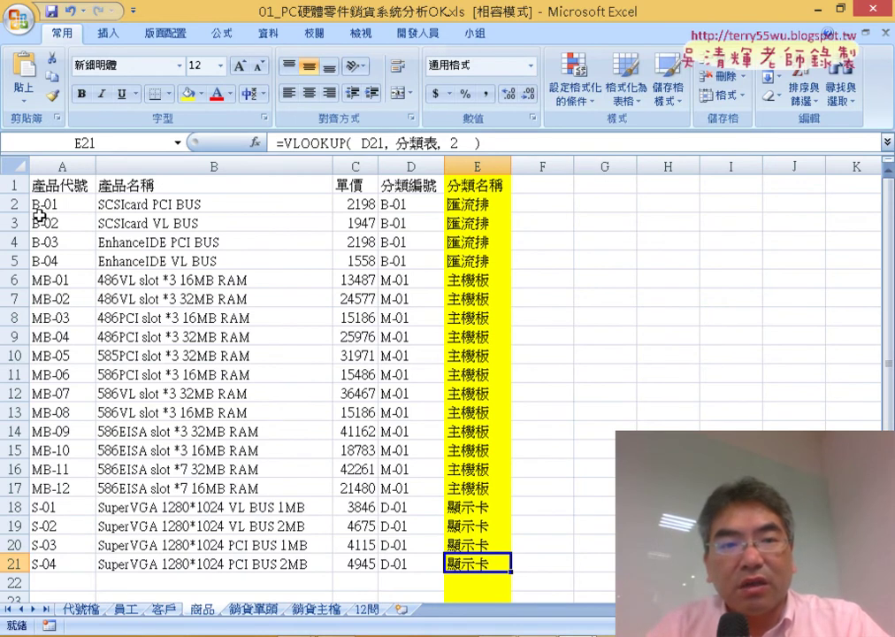
Step: Select the product records A2:E21 and define them as 商品表 via the Name Box
left_click(75, 201)
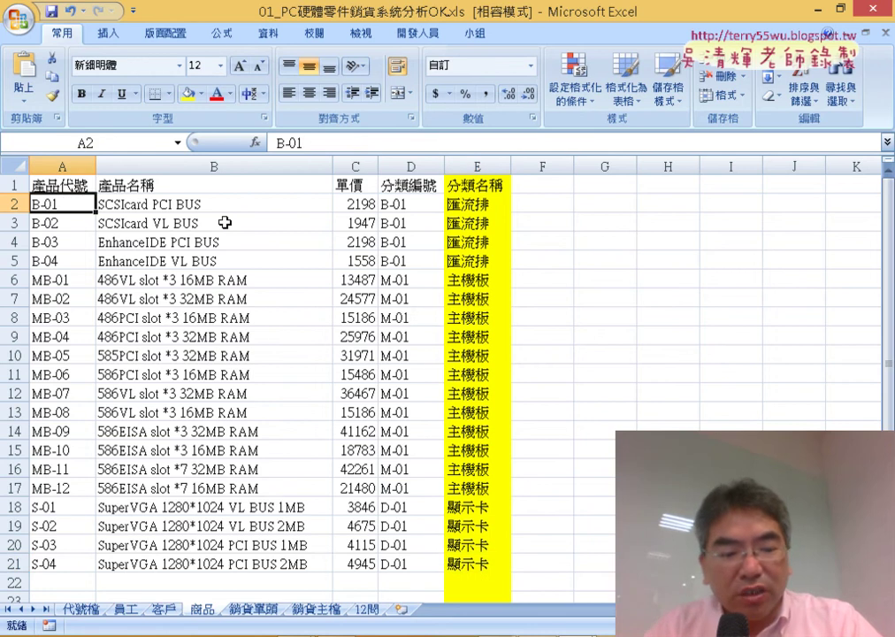
key("ctrl+shift+Right")
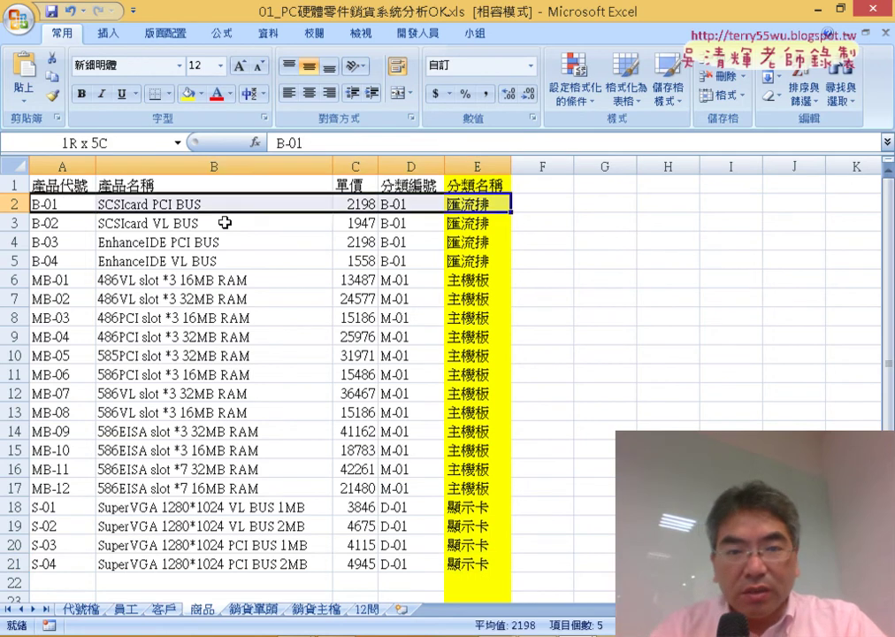
key("ctrl+shift+Down")
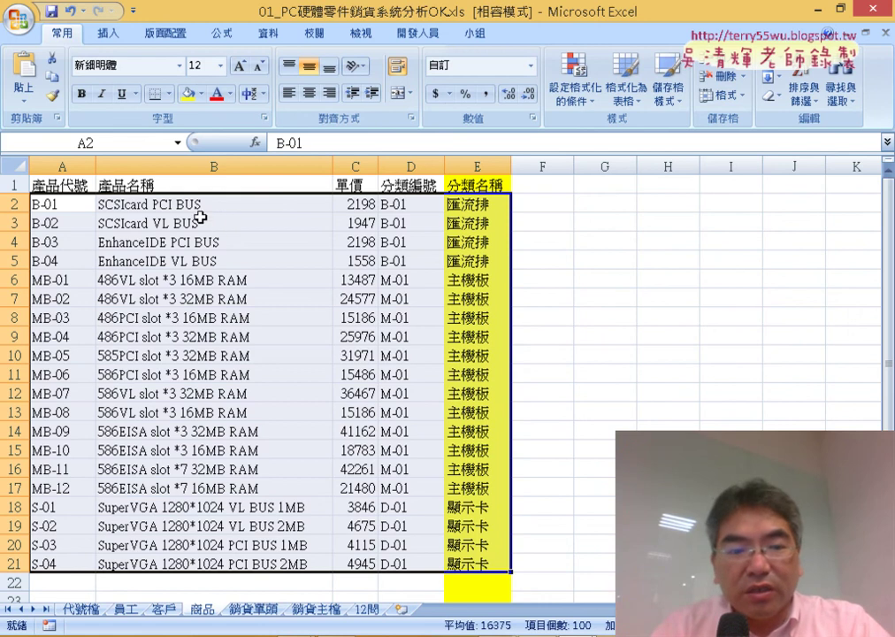
left_click(113, 144)
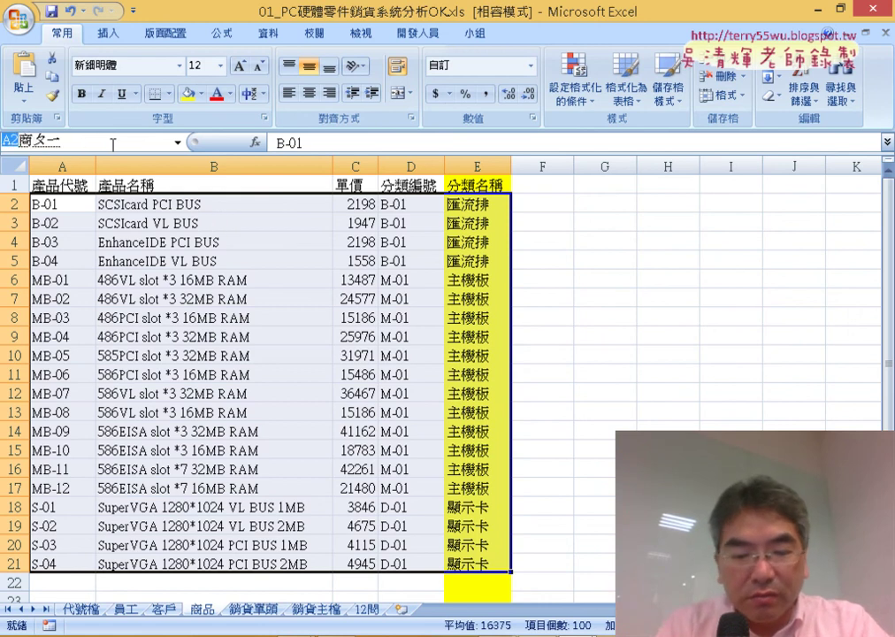
type("品表")
key("Return")
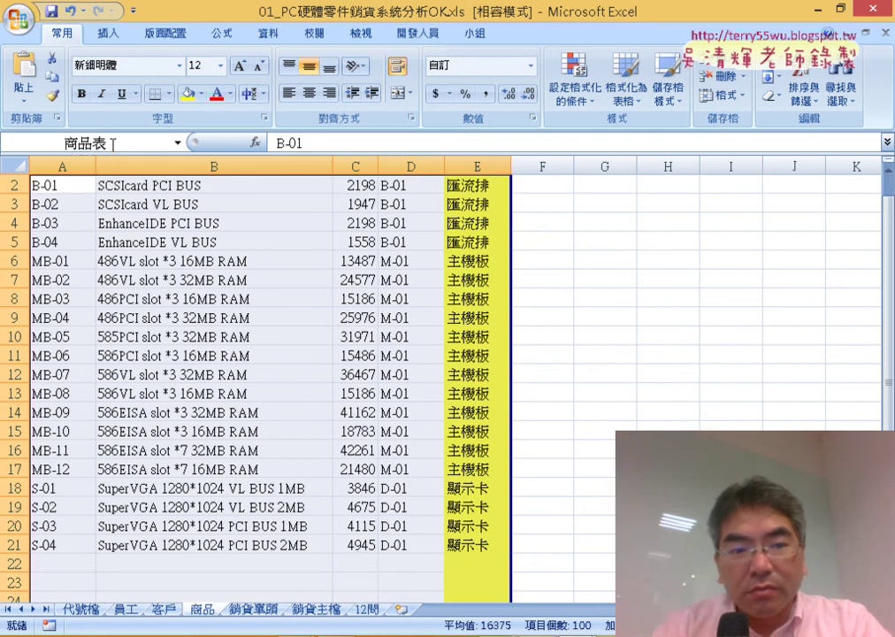
left_click(255, 611)
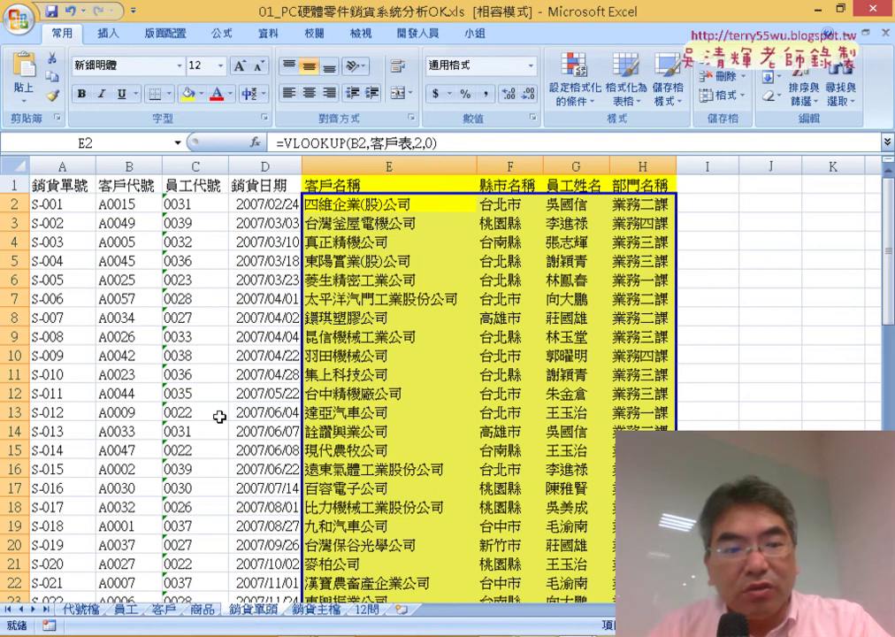
Step: Select the sales records from A2 across to column H and down to the last row
left_click(62, 204)
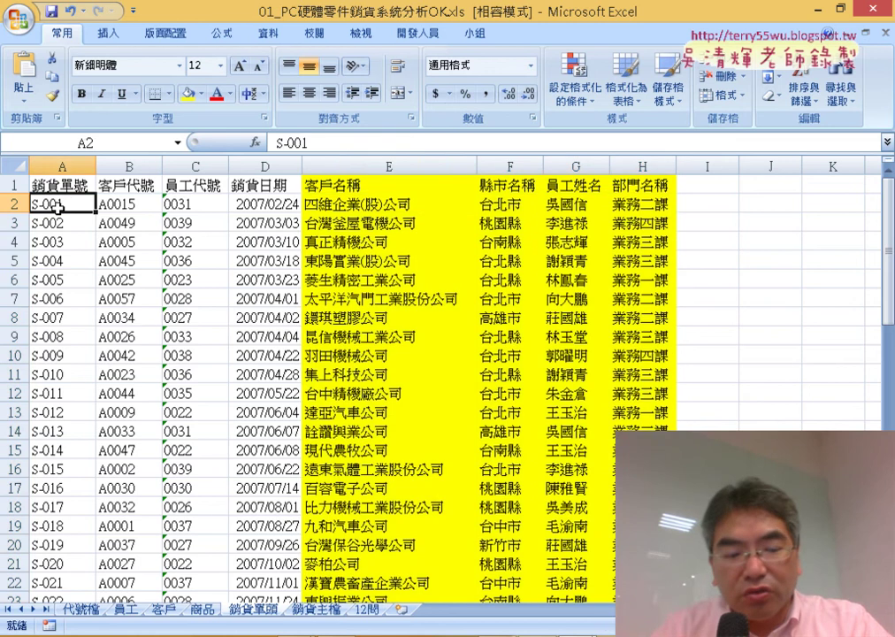
key("ctrl+shift+Right")
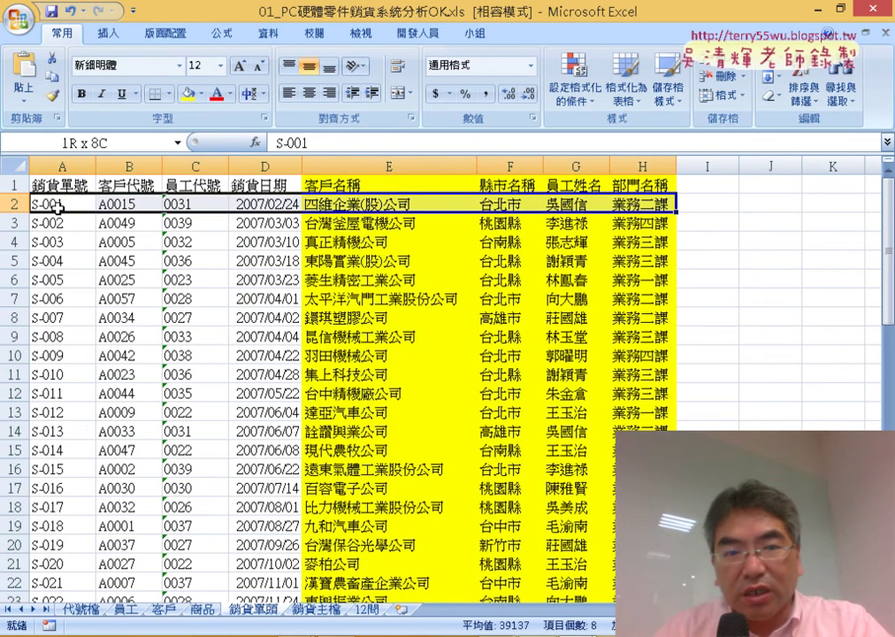
key("ctrl+shift+Down")
scroll(57, 207, "up", 8)
scroll(57, 207, "up", 5)
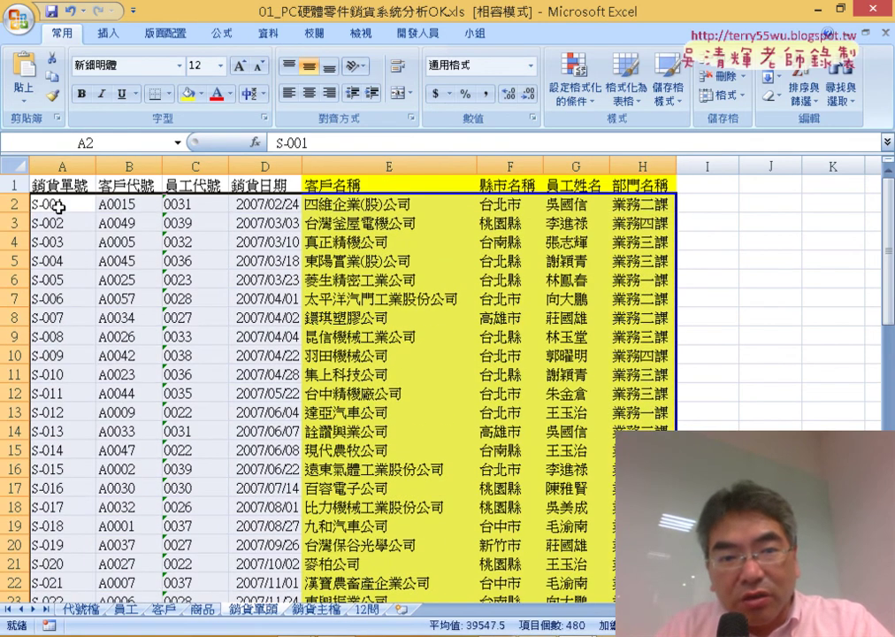
Step: Define the selected sales range as 單頭 in the Name Box
left_click(68, 142)
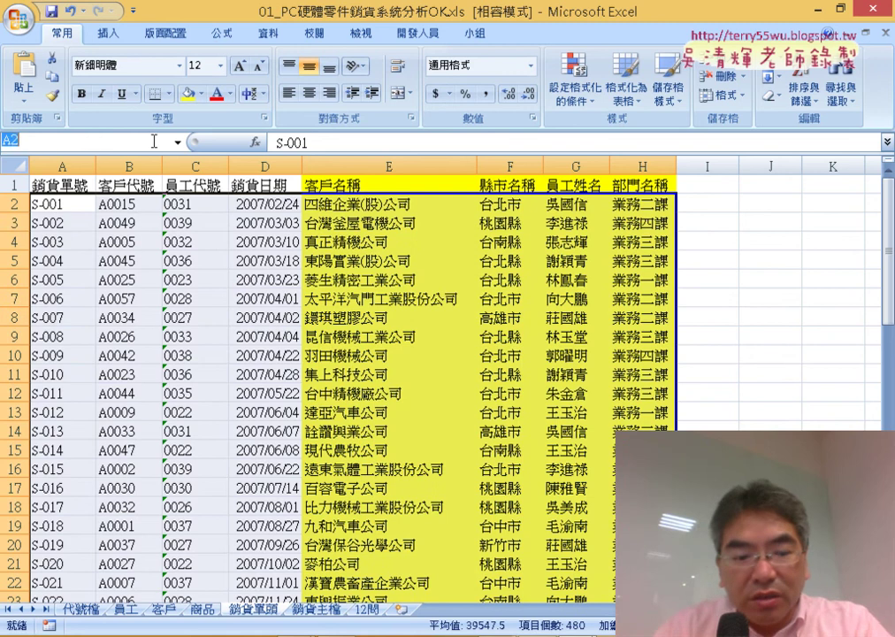
type("ㄉㄢ丹ㄊㄡ")
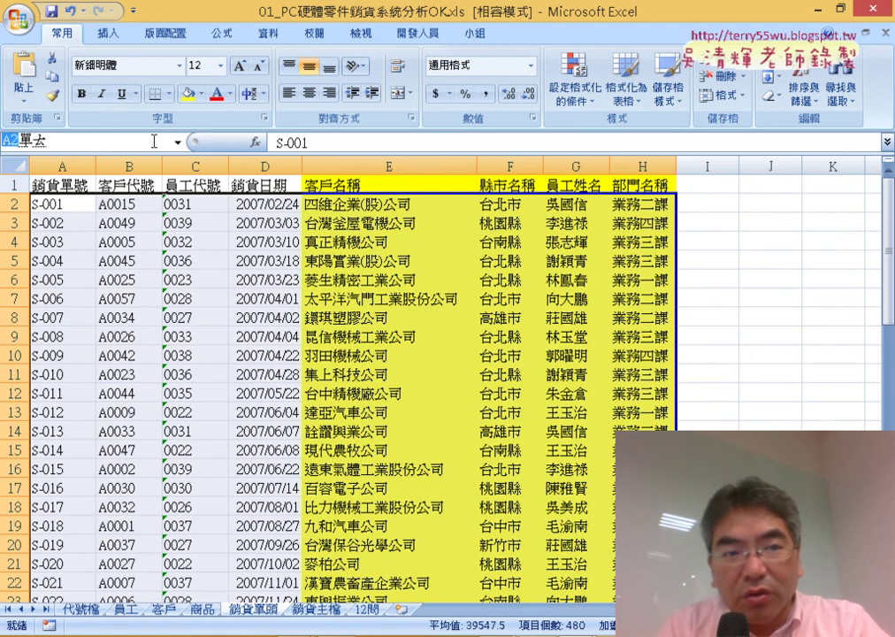
type("頭")
key("Down")
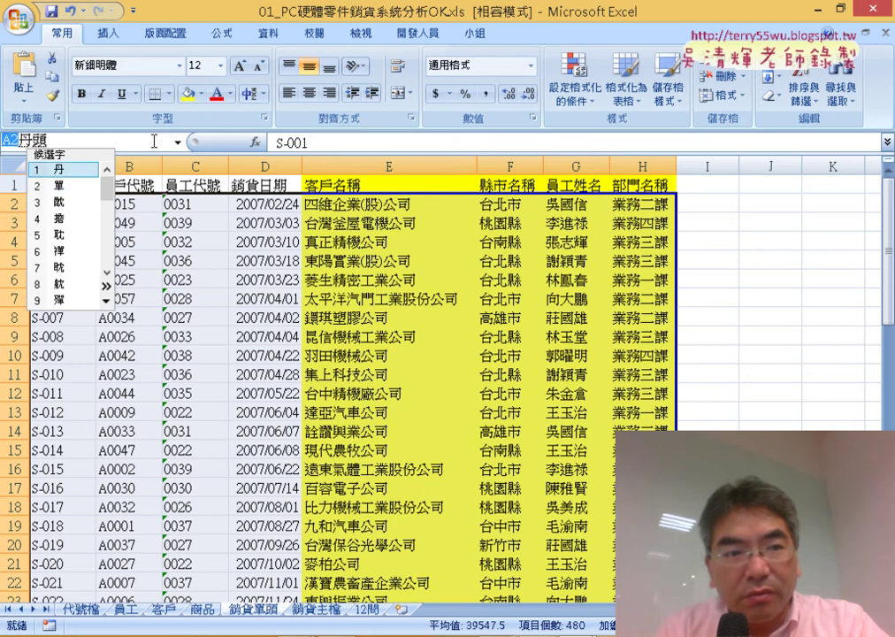
key("Down")
key("Return")
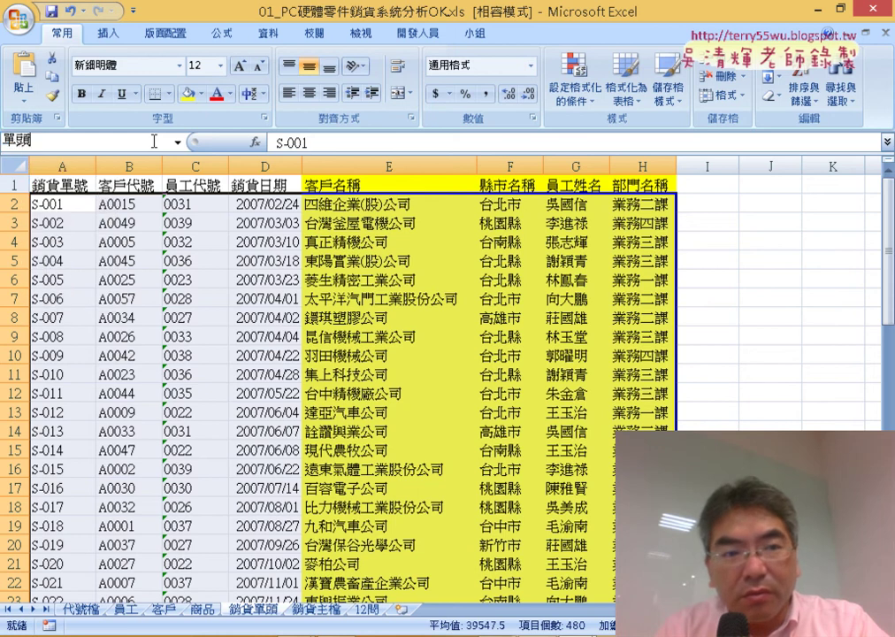
key("Return")
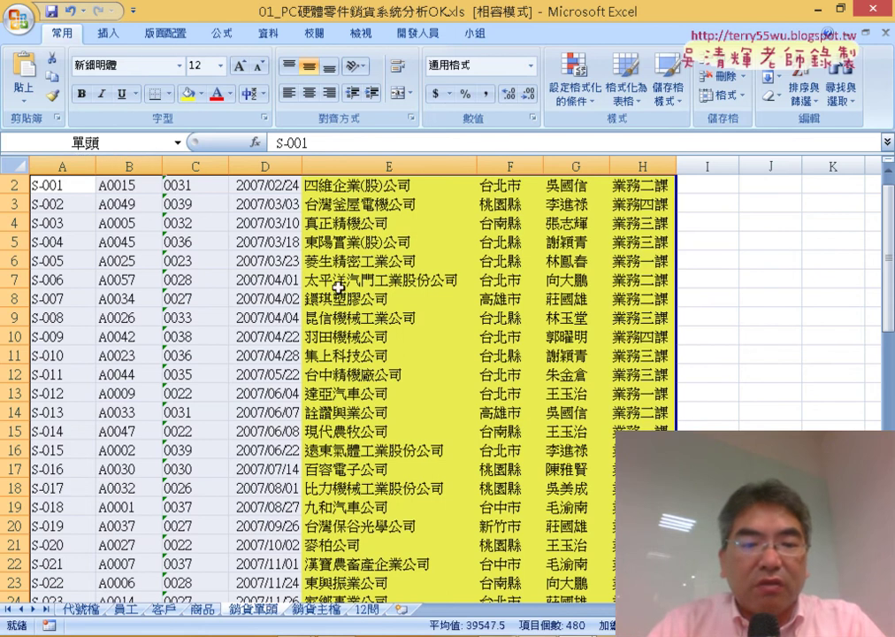
scroll(399, 505, "up", 1)
scroll(328, 522, "down", 1)
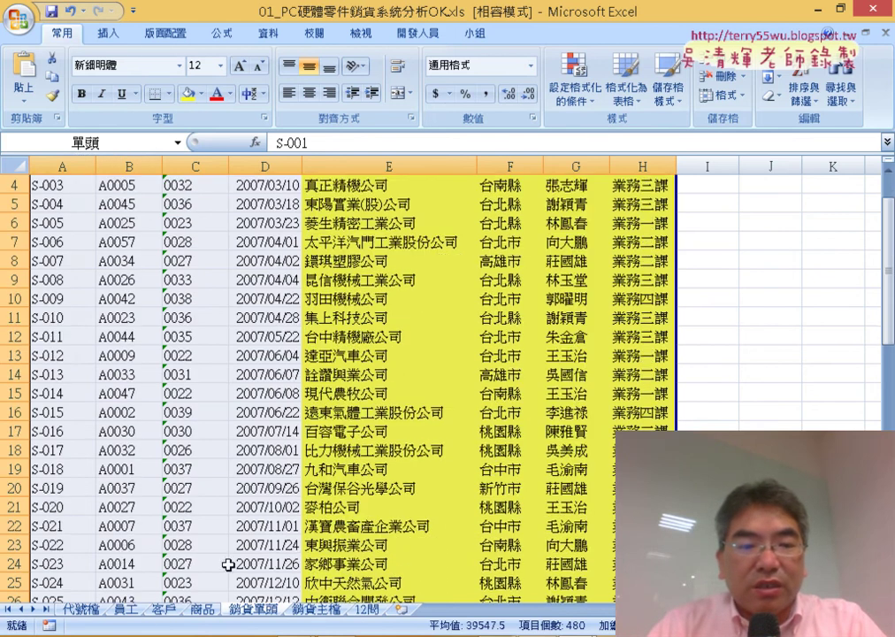
left_click(125, 610)
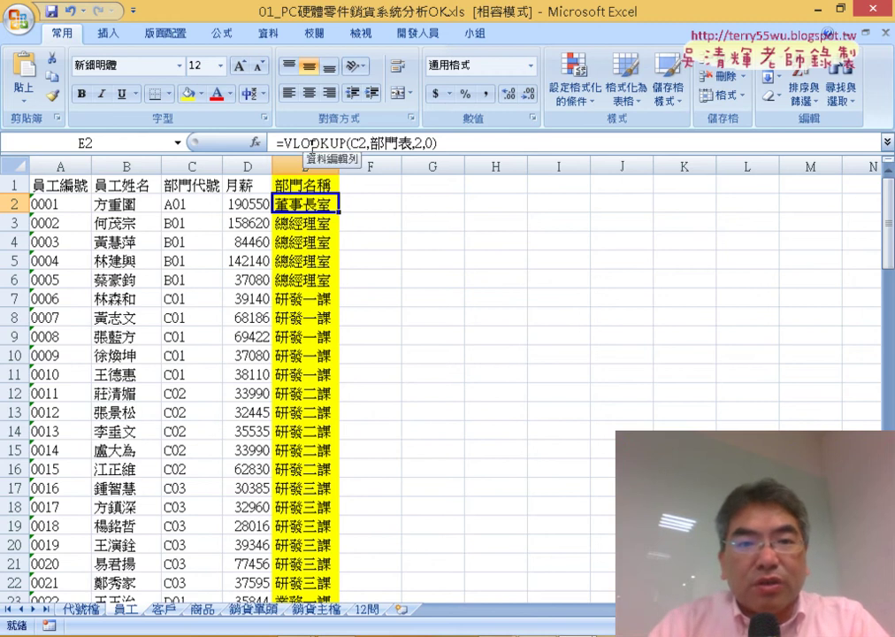
Step: In E2's VLOOKUP arguments, replace 部門表 with the defined name 部門 using F3
left_click(290, 149)
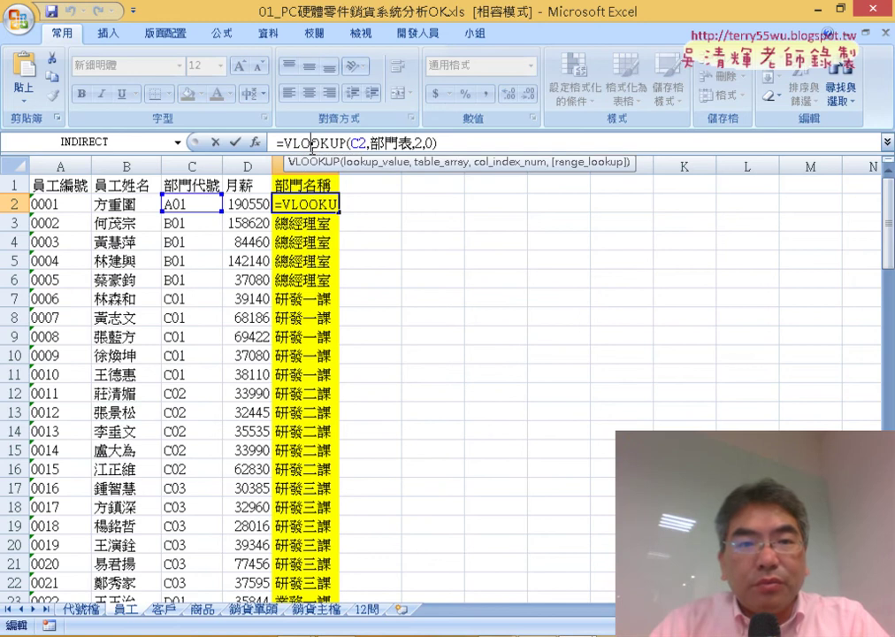
left_click(255, 141)
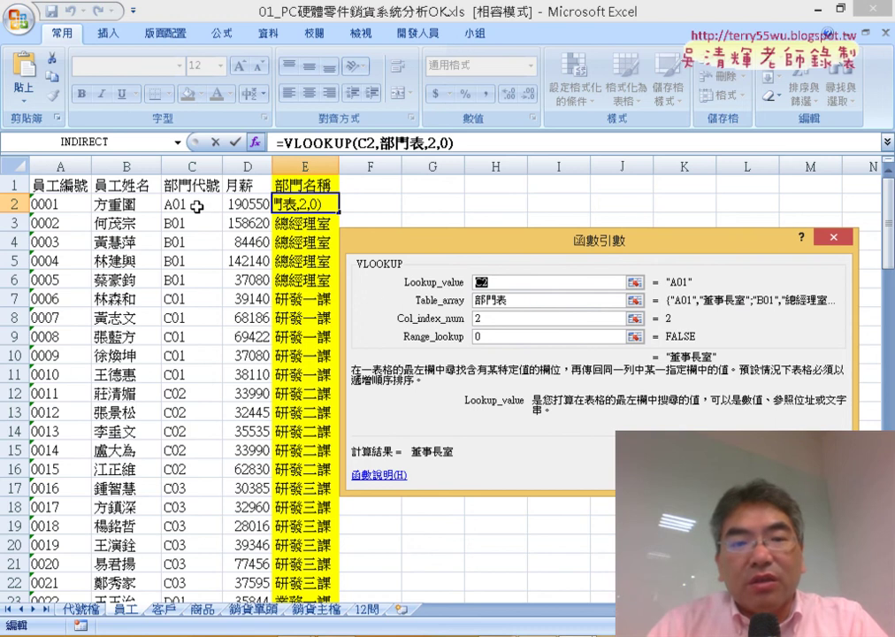
left_click(480, 302)
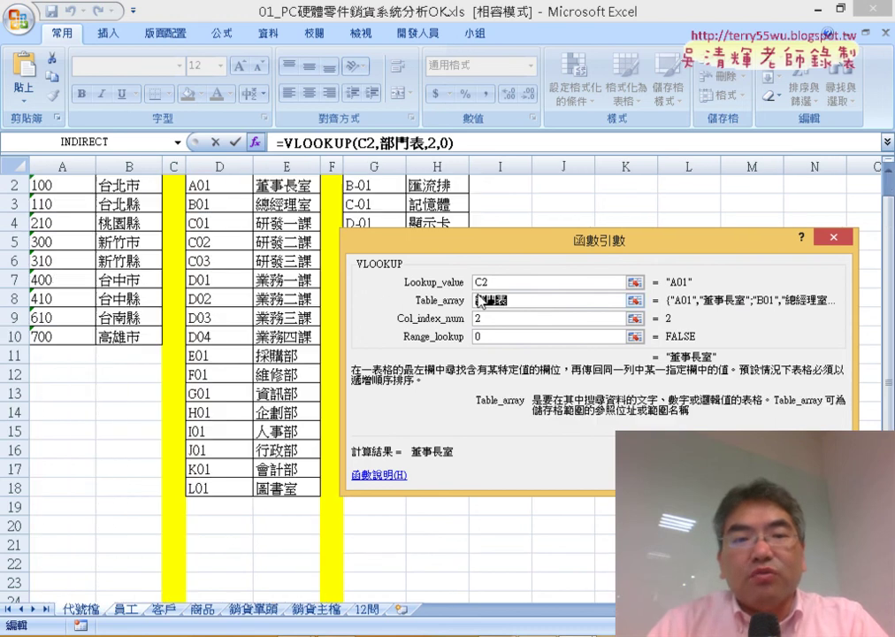
scroll(307, 270, "up", 1)
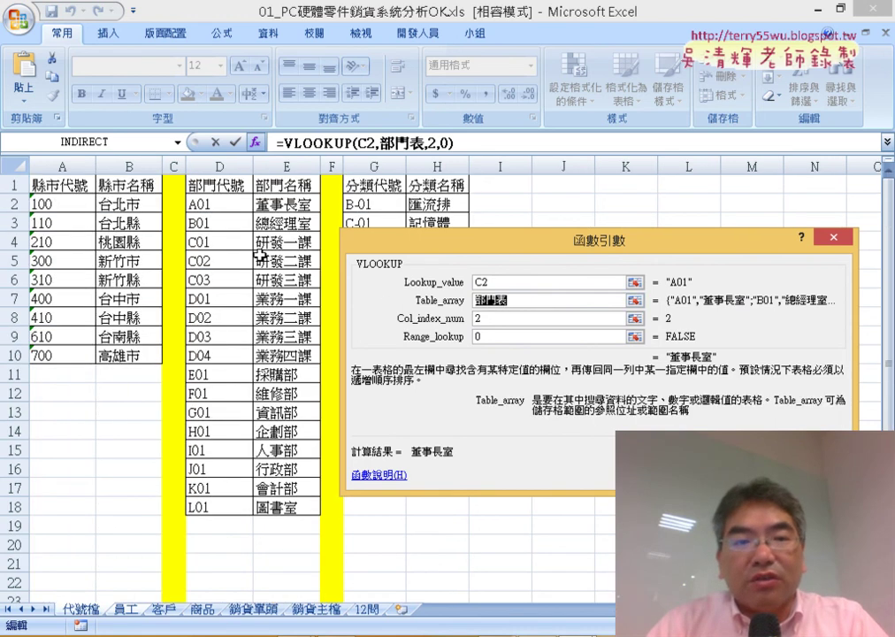
key("BackSpace")
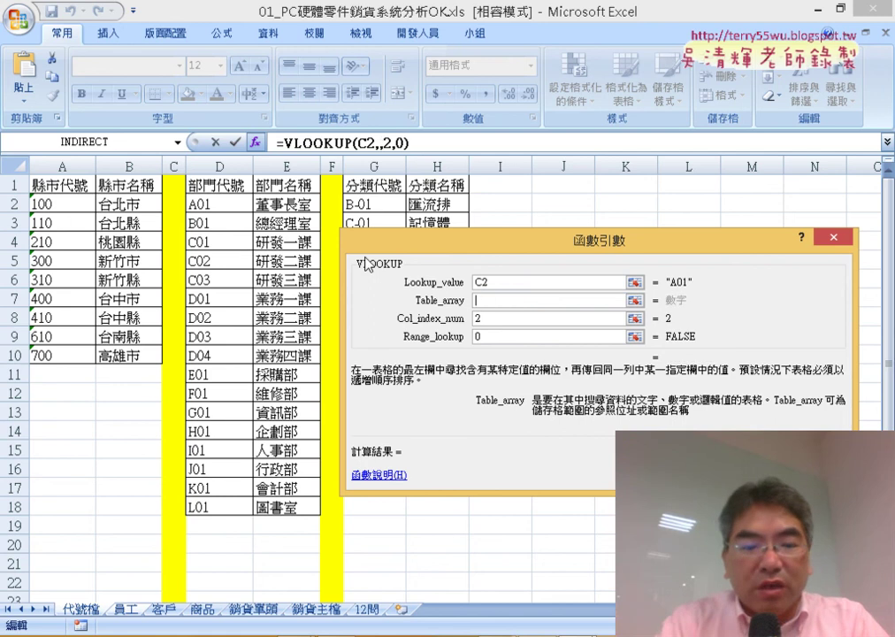
key("F3")
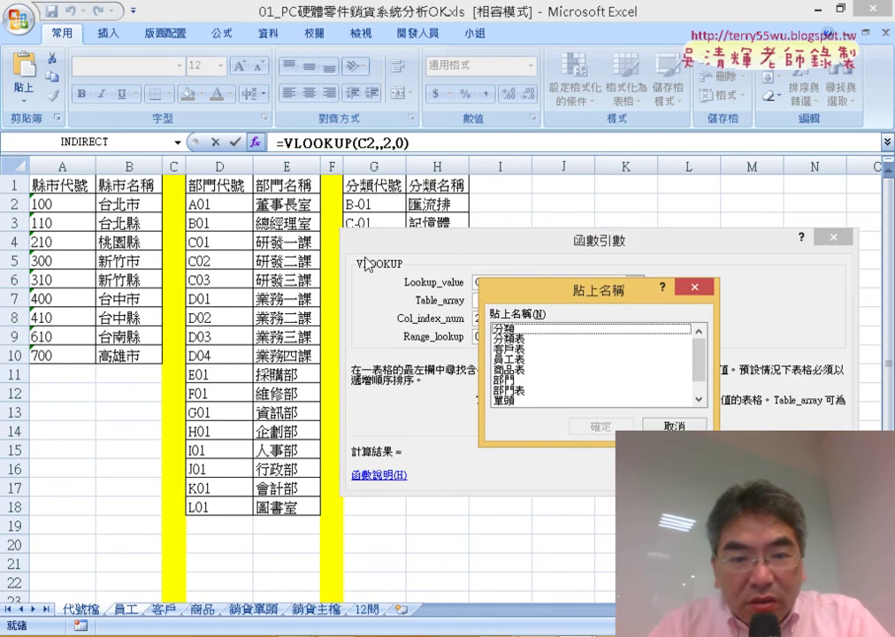
double_click(504, 377)
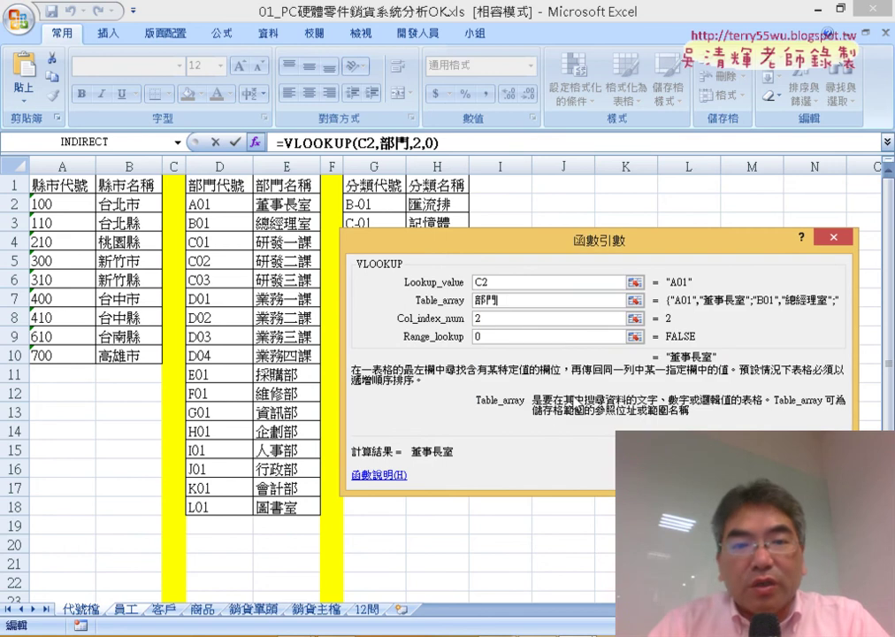
Step: Commit =VLOOKUP(C2,部門,2,0) and fill it down the 部門名稱 column
left_click(510, 319)
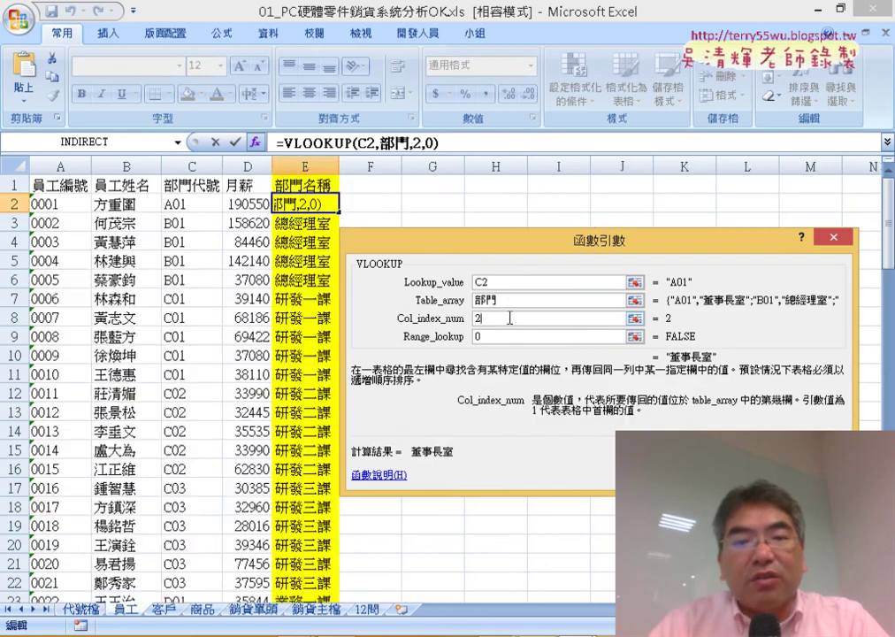
left_click(511, 303)
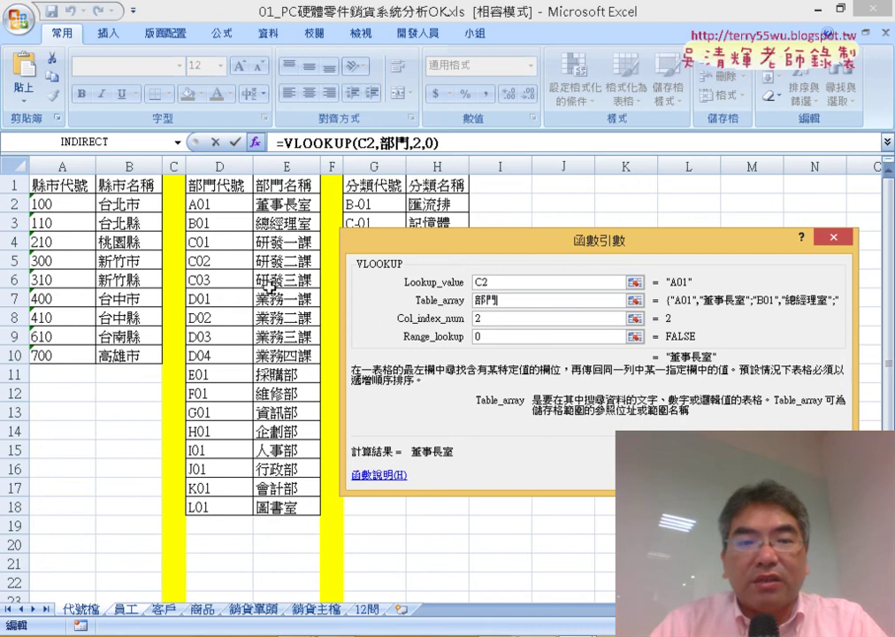
left_click(521, 336)
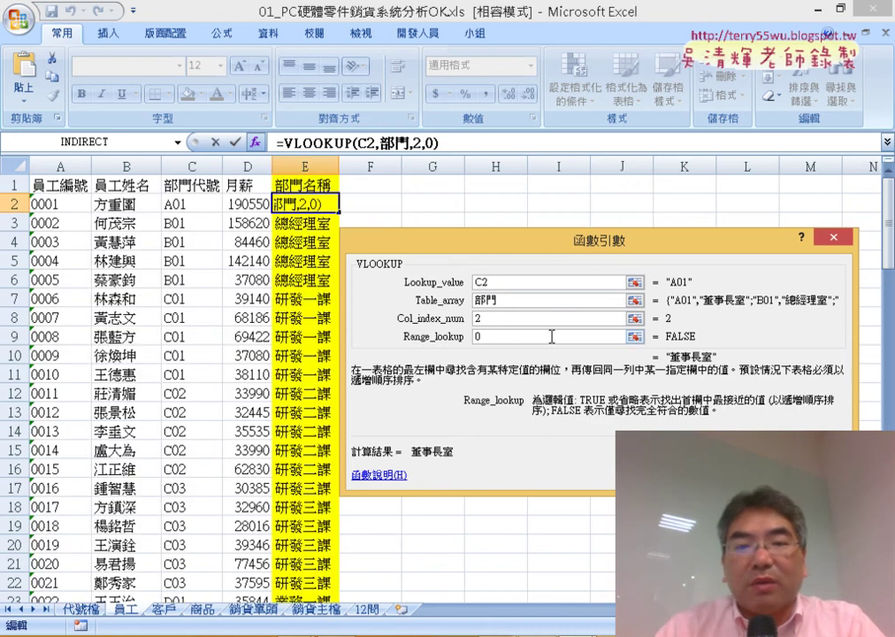
key("Return")
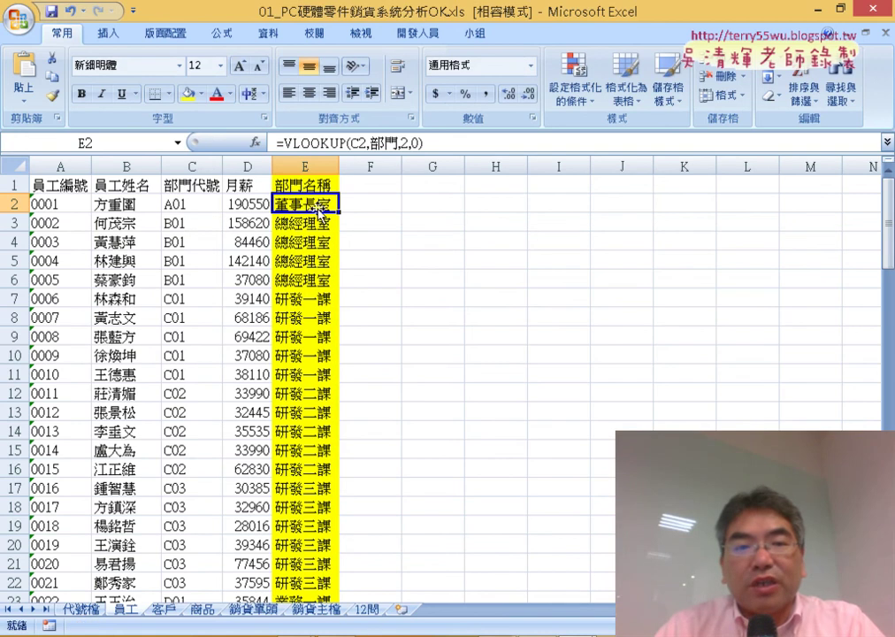
double_click(337, 215)
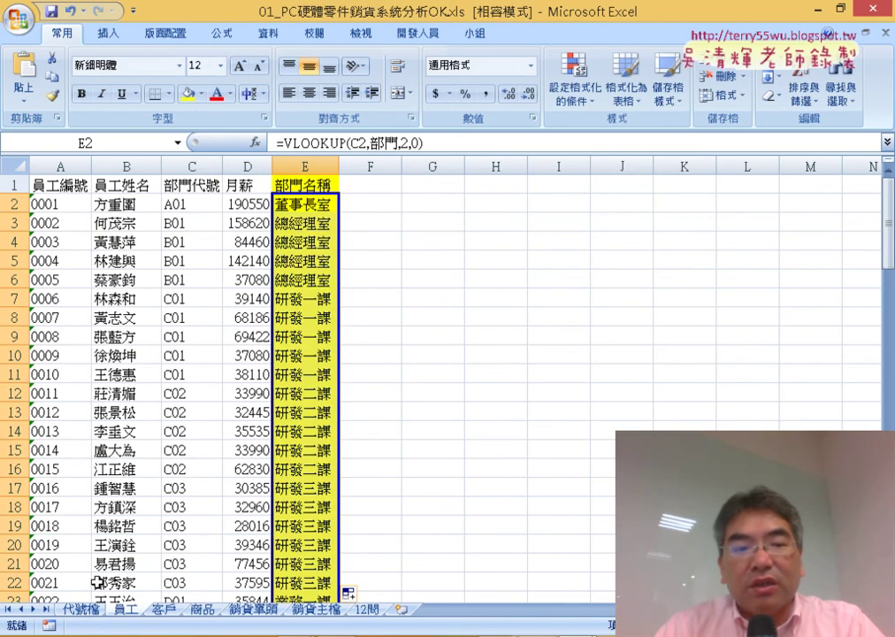
left_click(163, 611)
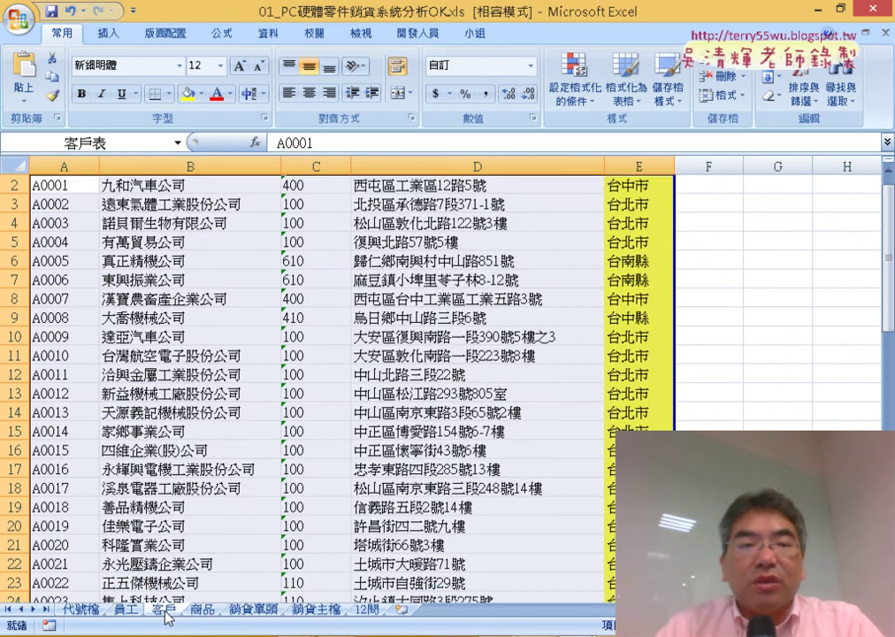
Step: Clear the existing county names in column E from E2 downward
scroll(390, 473, "up", 1)
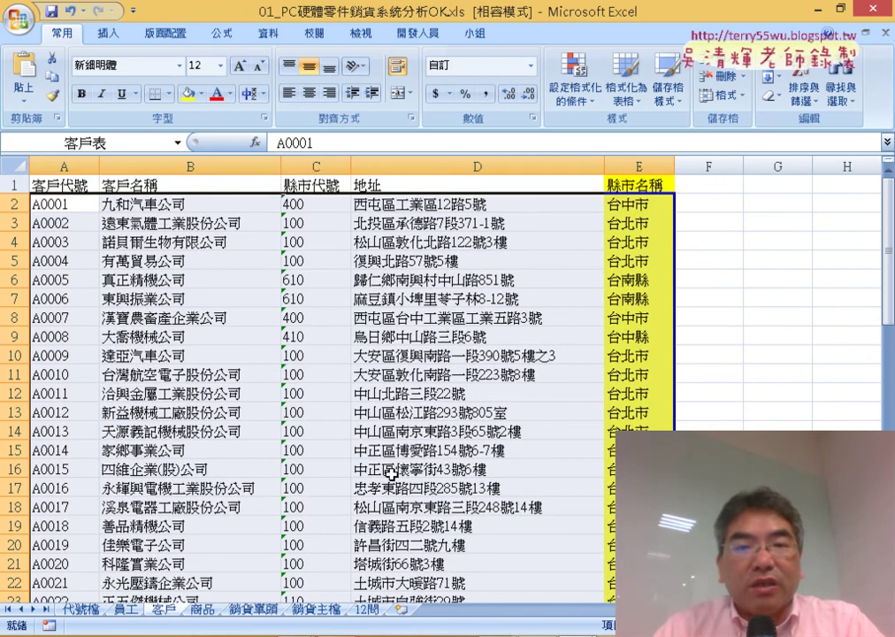
left_click(306, 204)
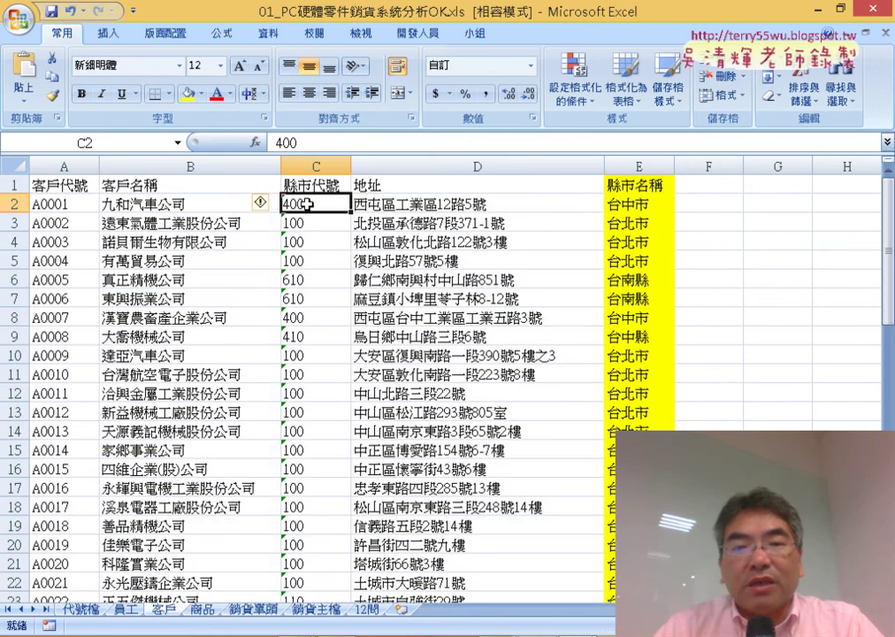
left_click(653, 210)
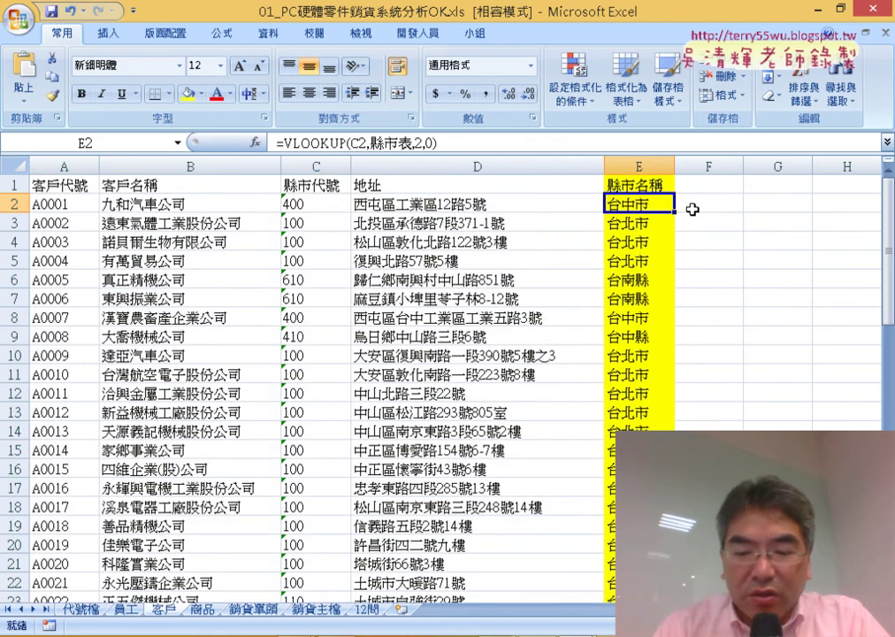
key("ctrl+shift+Down")
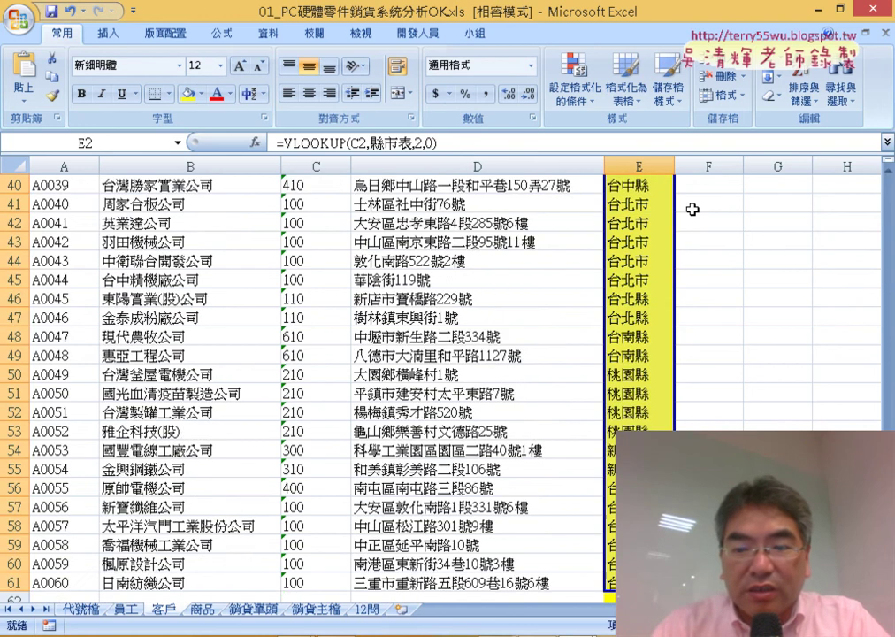
key("Delete")
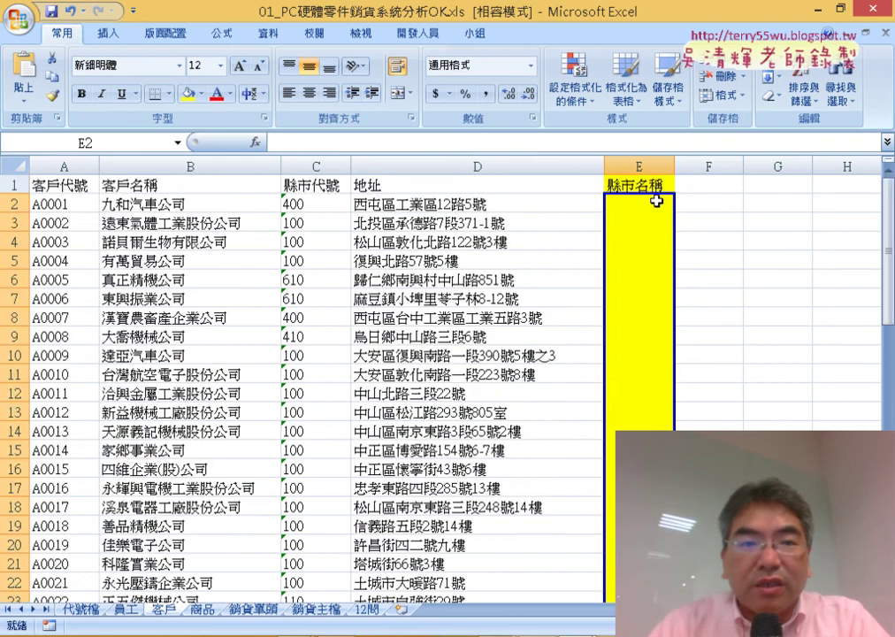
left_click(656, 202)
Step: Start a VLOOKUP in E2 with lookup value C2 and table 縣市 pasted via F3
left_click(258, 142)
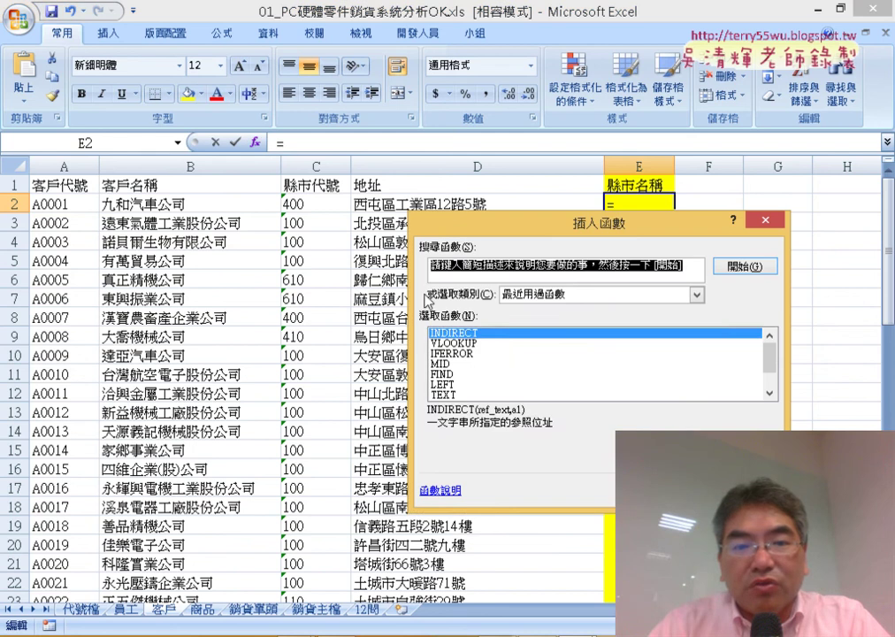
double_click(500, 343)
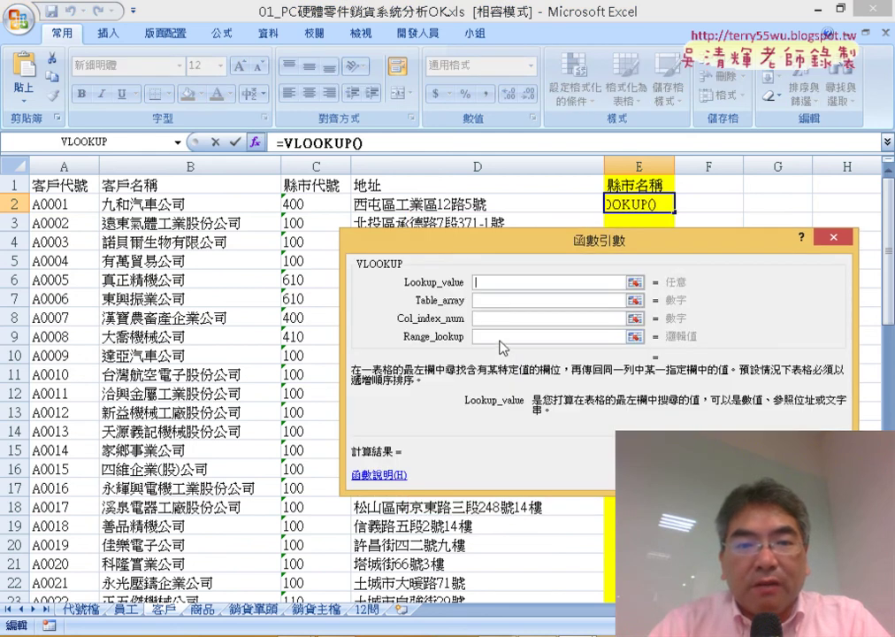
left_click(315, 205)
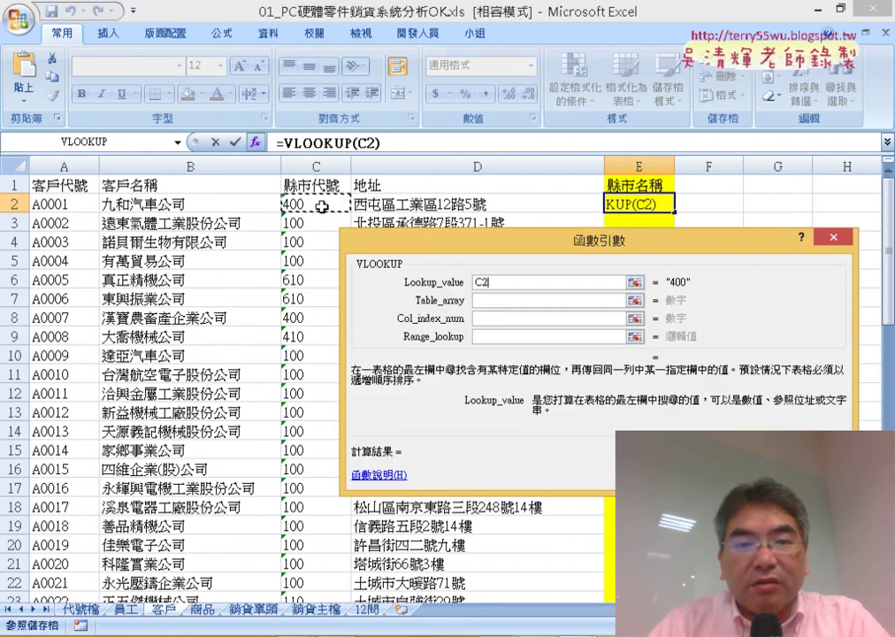
left_click(491, 301)
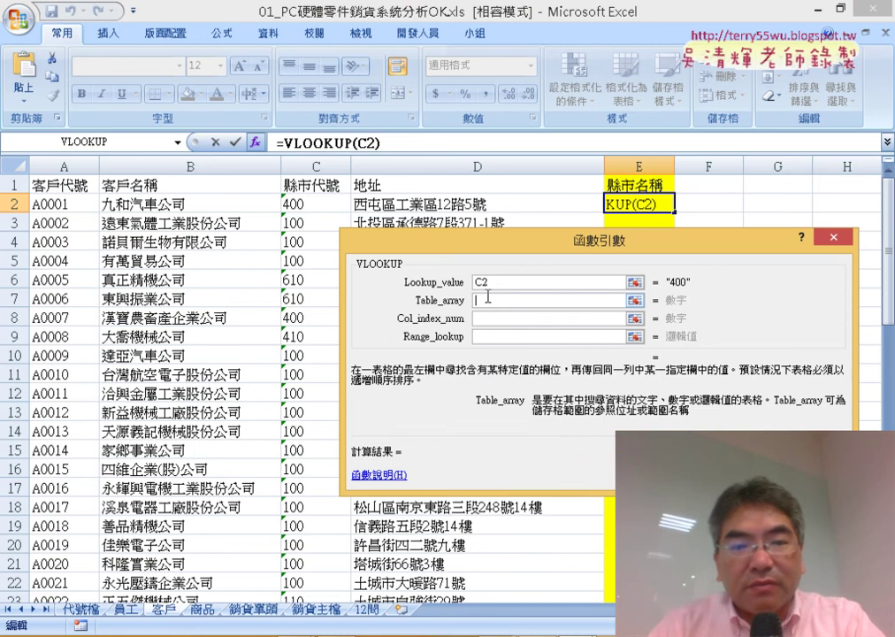
key("F3")
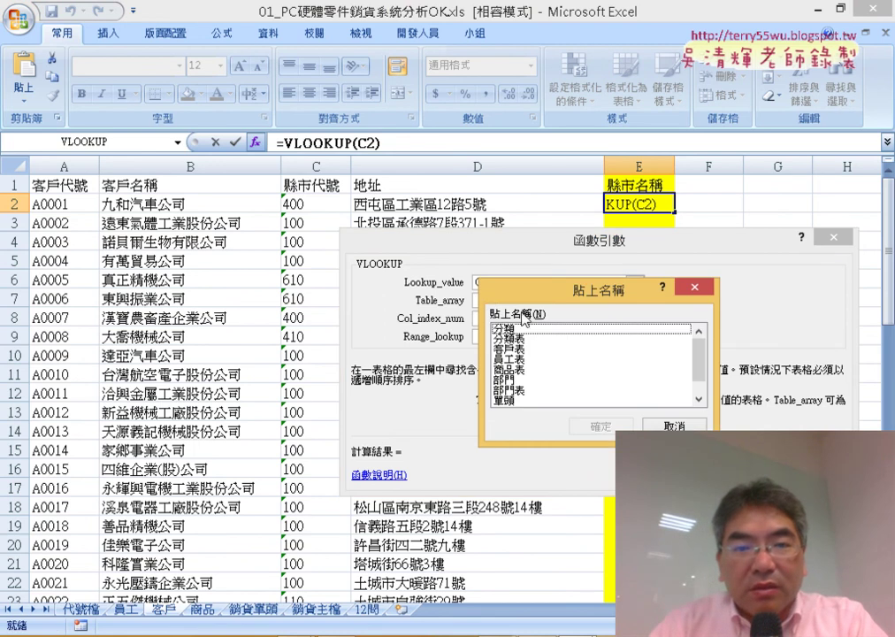
left_click_drag(535, 297, 287, 279)
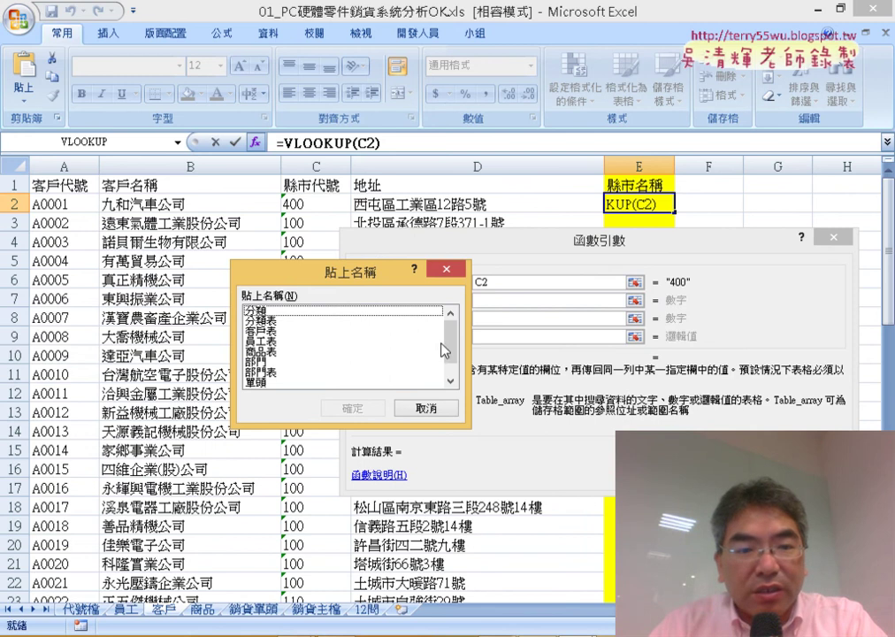
scroll(443, 351, "down", 1)
left_click(258, 372)
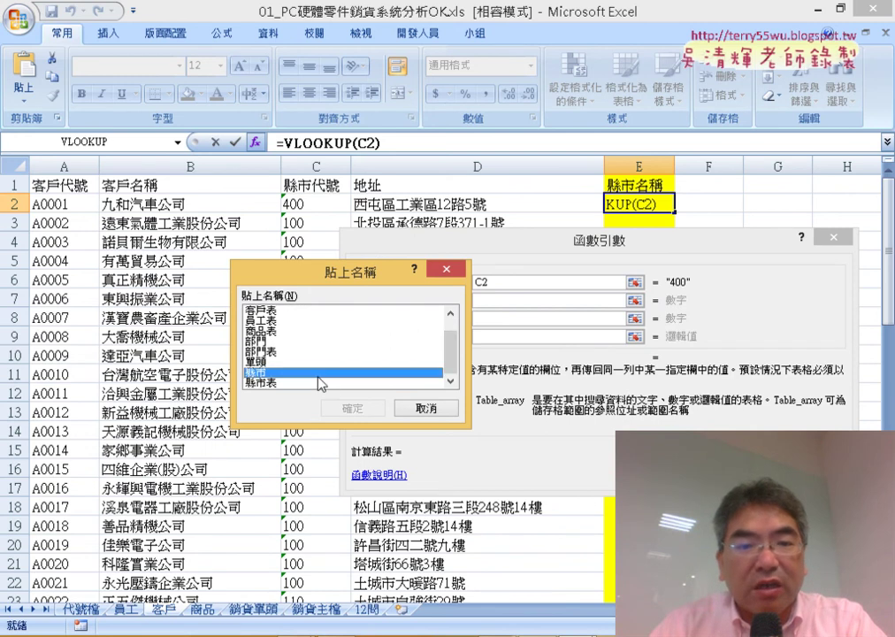
left_click(352, 408)
Step: Set column index 2 and range lookup 0, then fill the formula down the column
left_click(493, 319)
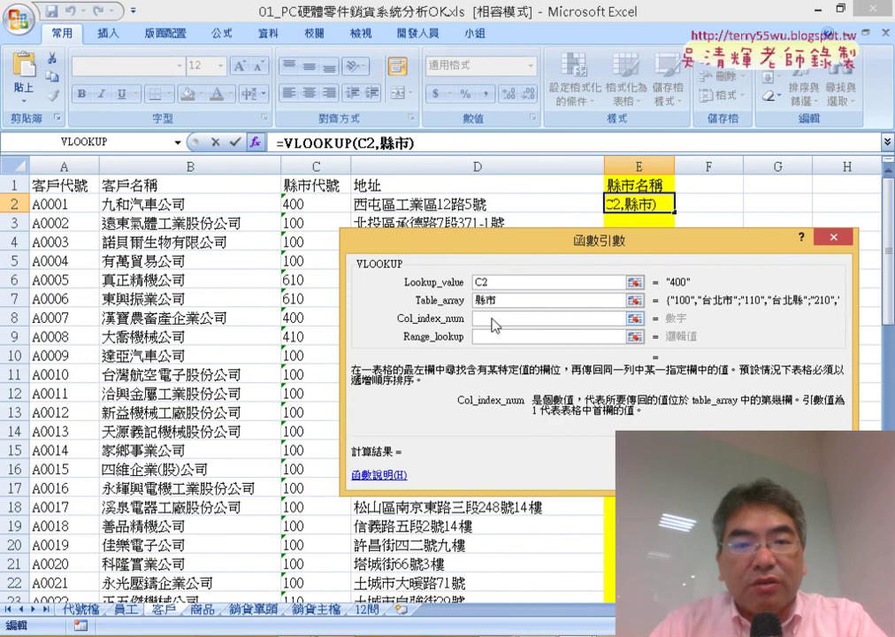
left_click(509, 301)
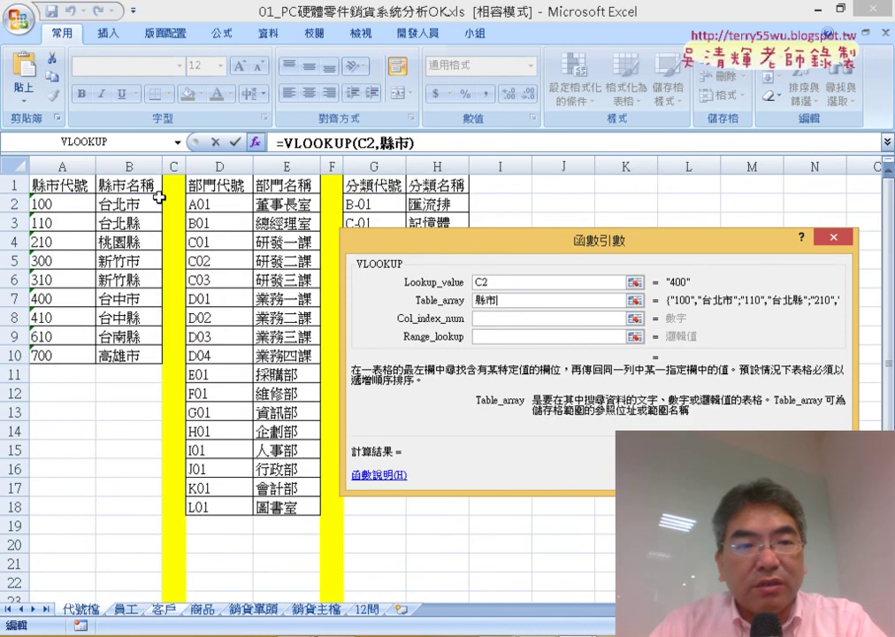
left_click(498, 318)
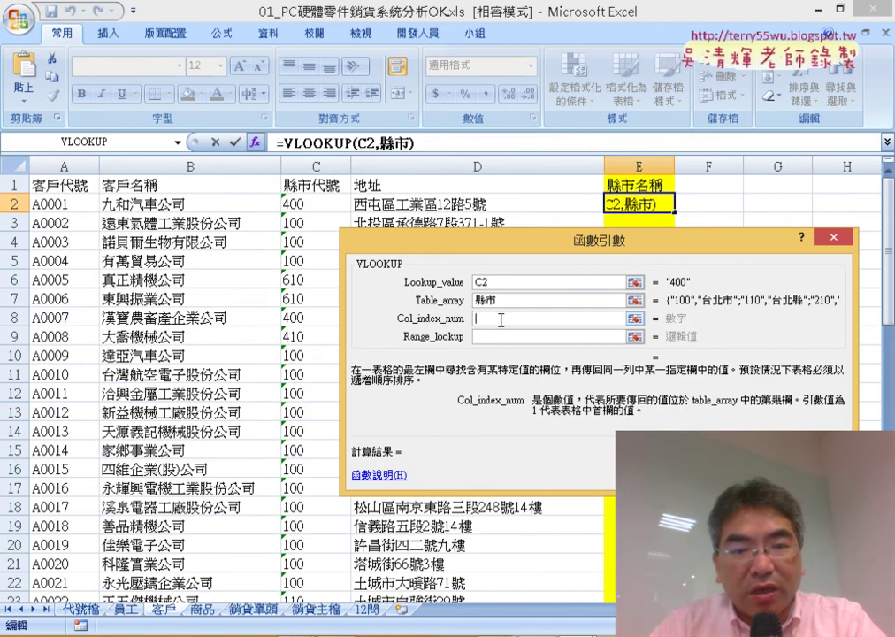
type("2")
key("BackSpace")
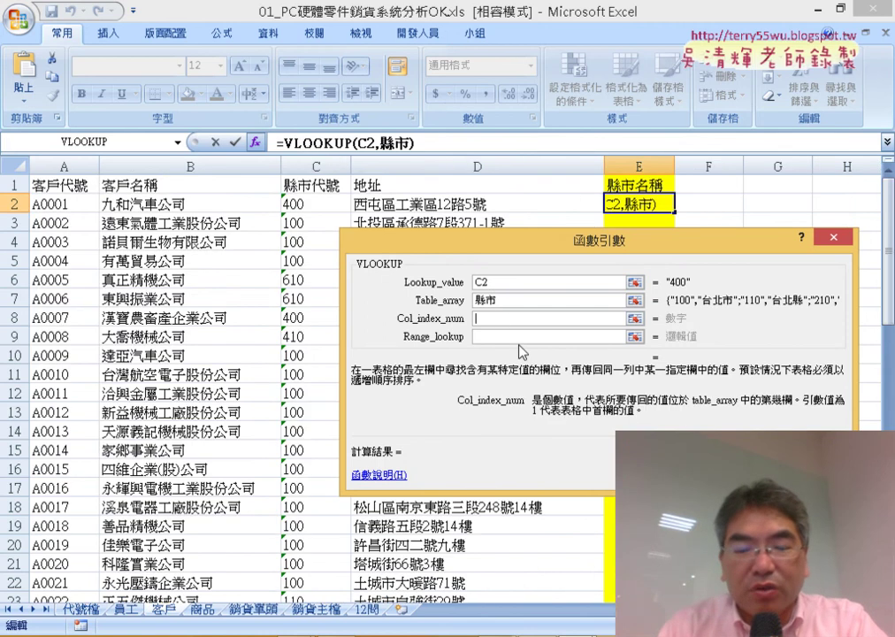
type("2")
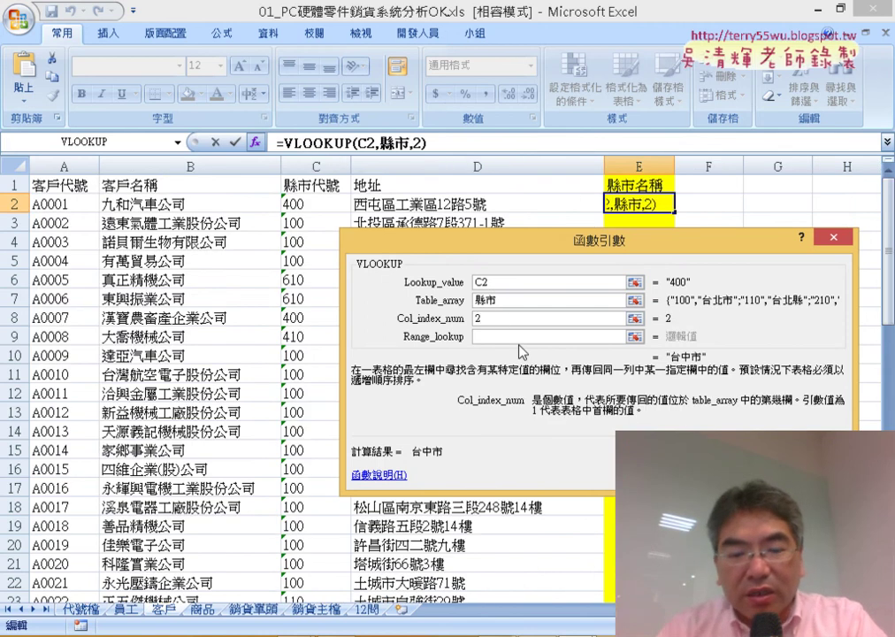
type("`")
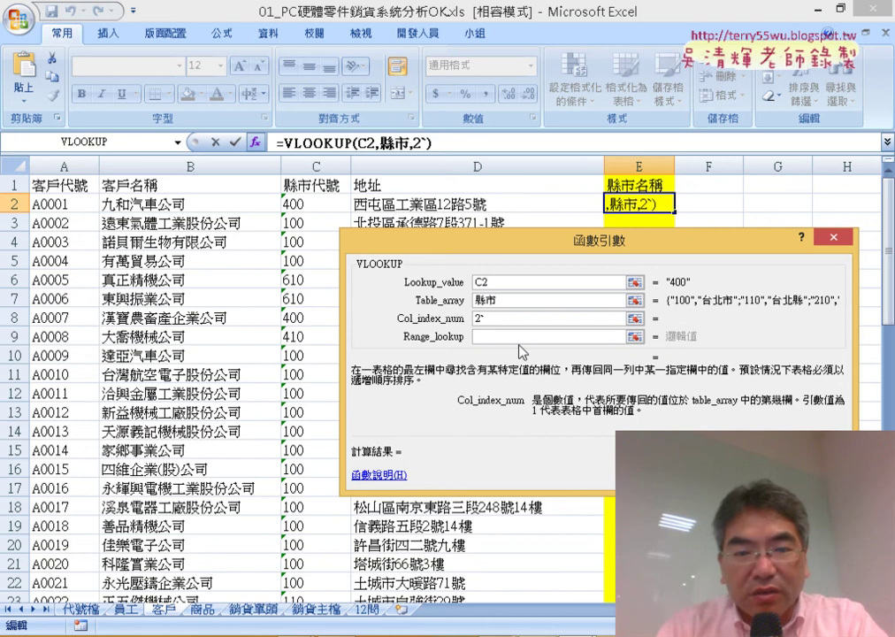
key("BackSpace")
left_click(500, 337)
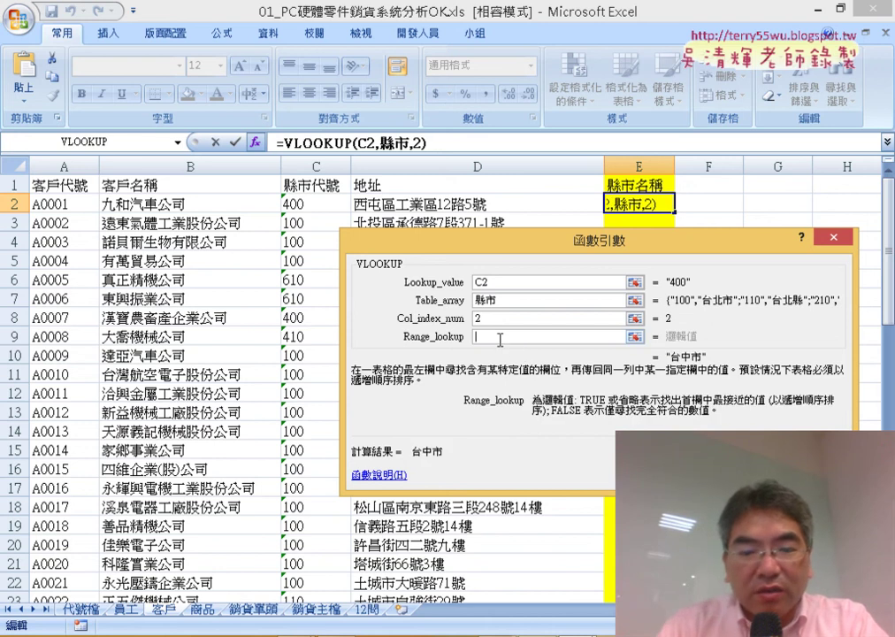
type("0")
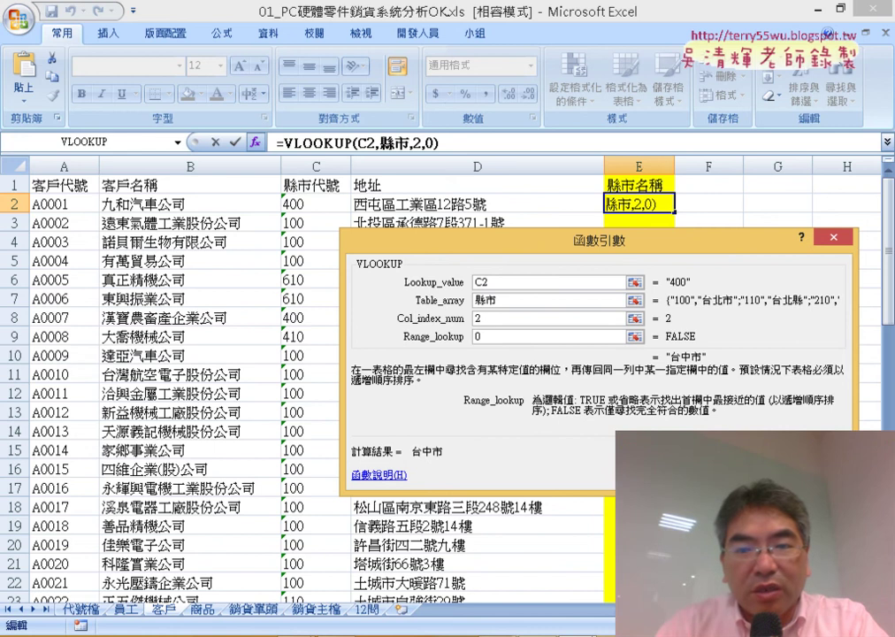
key("Return")
double_click(674, 211)
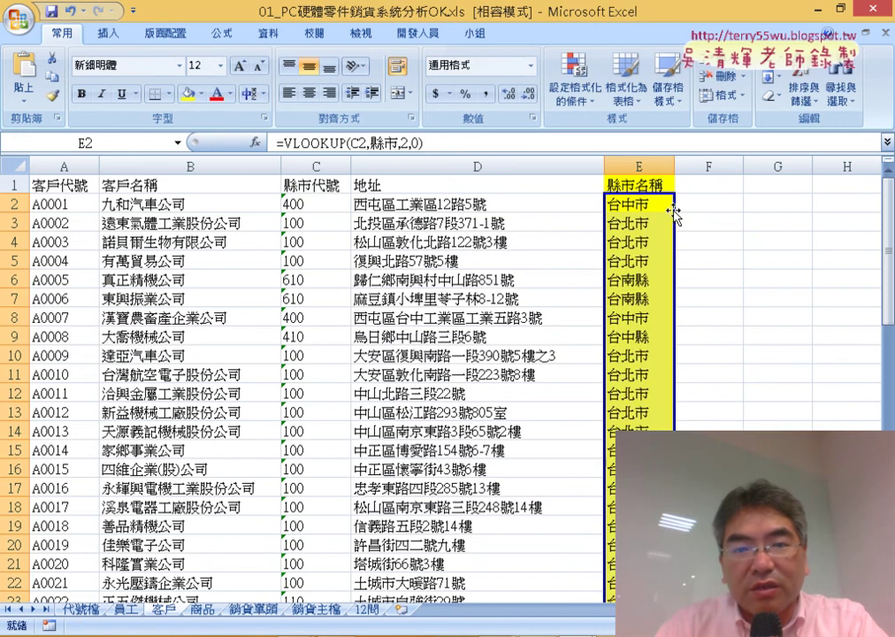
Step: Inspect E2 on the 商品 sheet, showing =VLOOKUP(D2,分類表,2,0) for 分類名稱
left_click(202, 610)
scroll(528, 304, "up", 1)
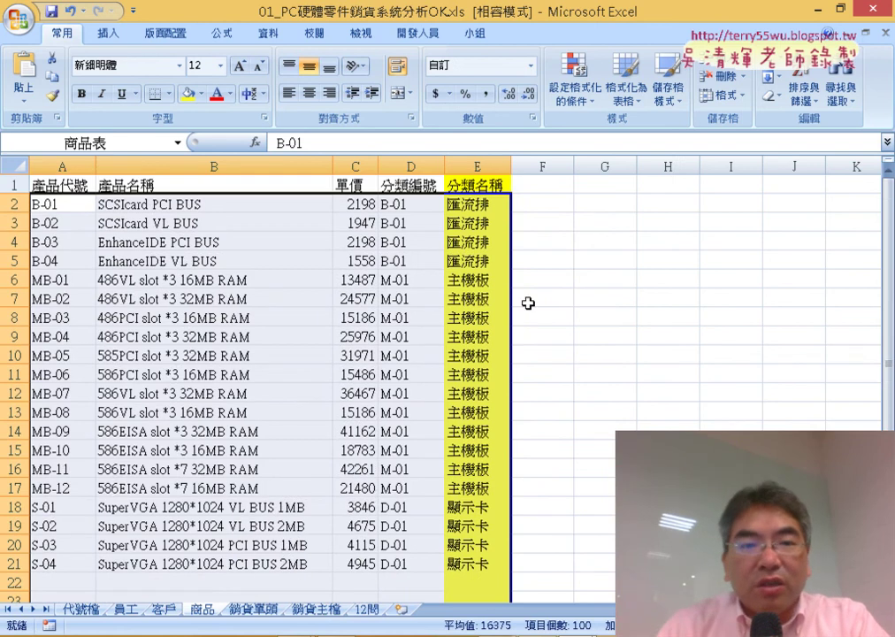
left_click(487, 206)
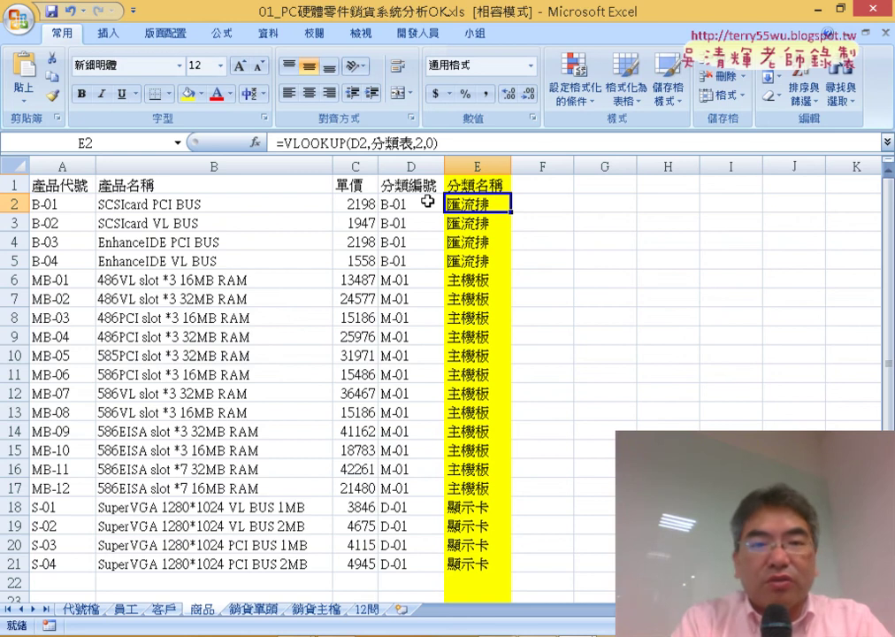
mouse_move(404, 218)
left_mouse_down()
mouse_move(376, 219)
mouse_move(497, 203)
mouse_move(517, 175)
left_mouse_up()
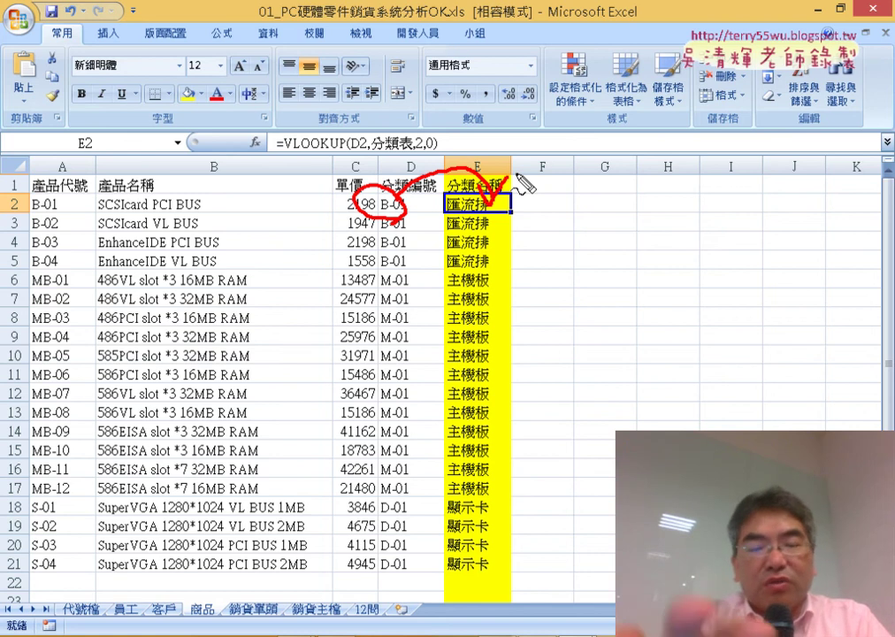
key("Escape")
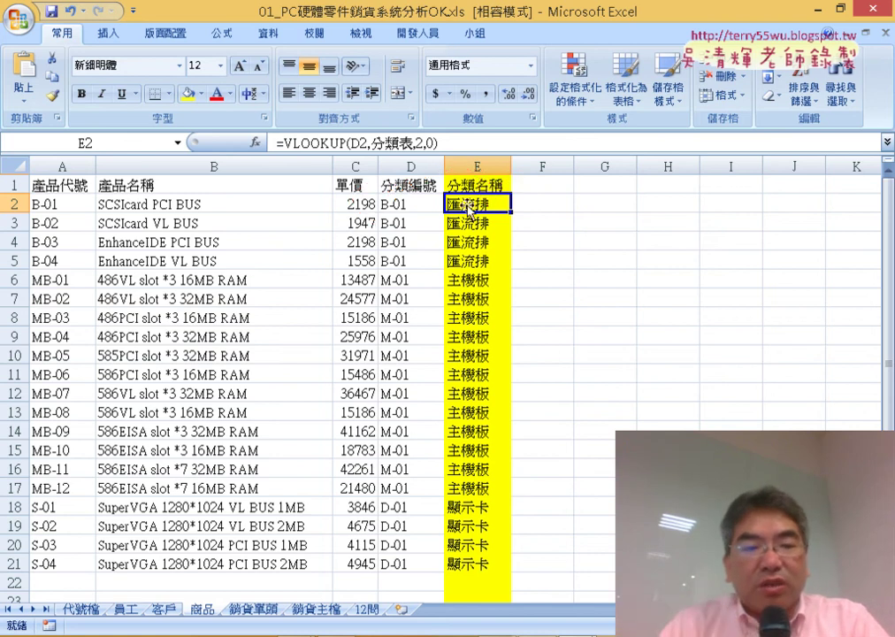
Step: Inspect E2's 客戶名稱 VLOOKUP formula on 銷貨單頭, then go to the 客戶 sheet
left_click(259, 610)
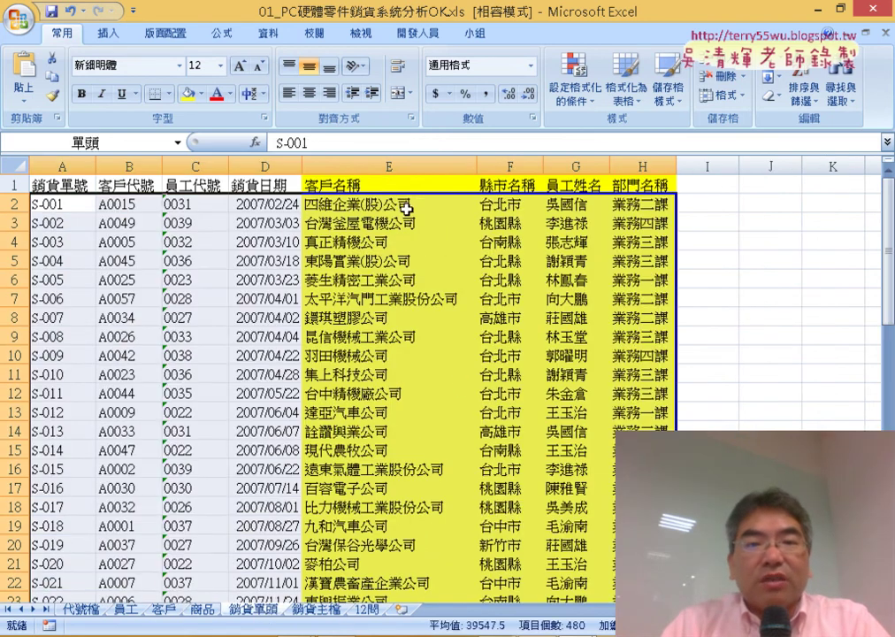
left_click(407, 206)
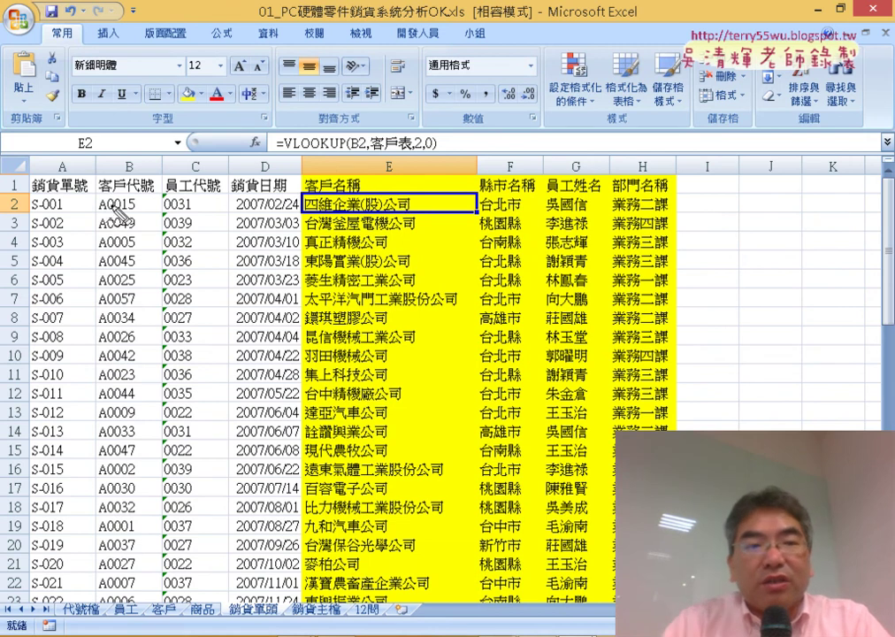
mouse_move(142, 195)
left_mouse_down()
mouse_move(93, 202)
mouse_move(137, 221)
left_mouse_up()
left_click_drag(104, 174, 316, 205)
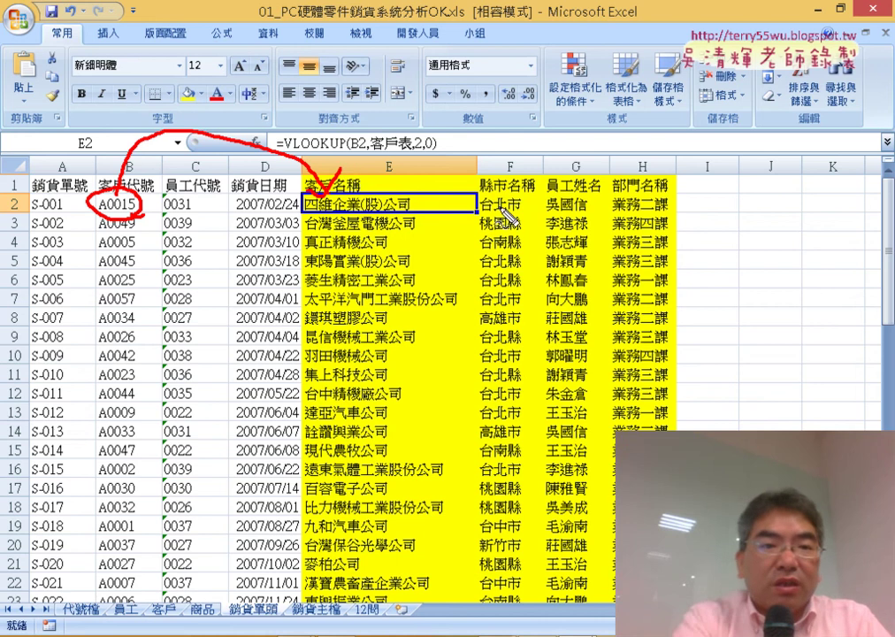
key("Escape")
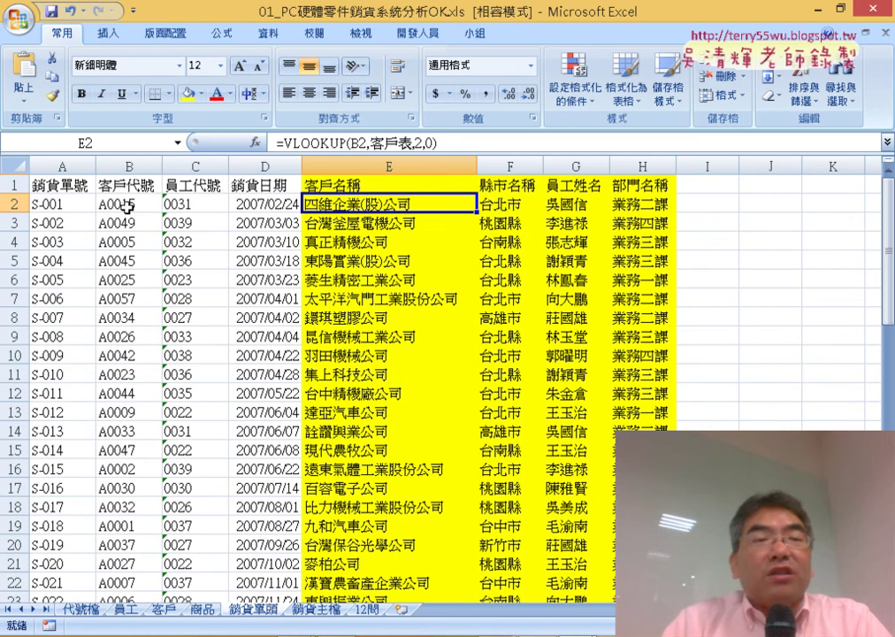
left_click(165, 609)
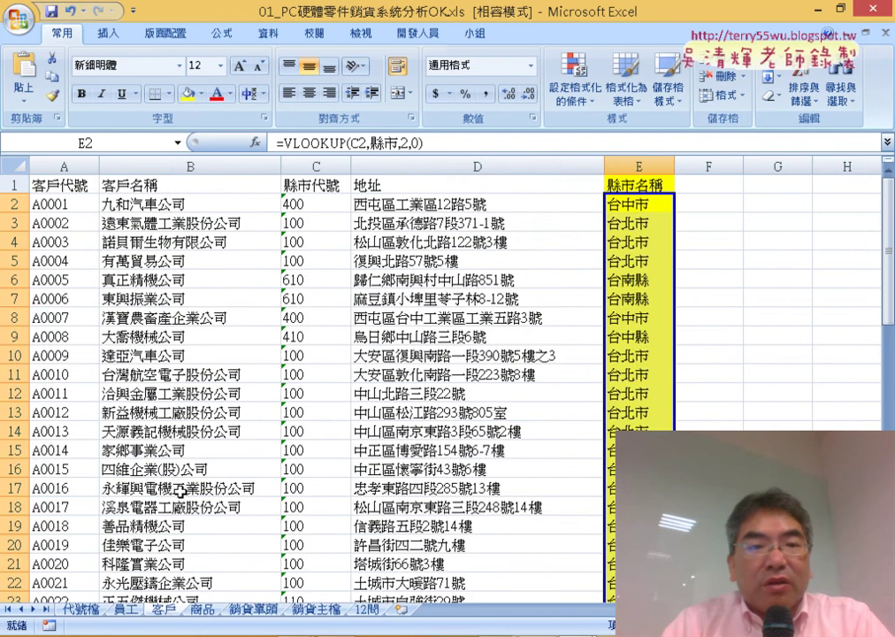
Step: Check the 客戶代號 and 縣市名稱 columns on the 客戶 sheet, then return to 銷貨單頭
left_click(62, 162)
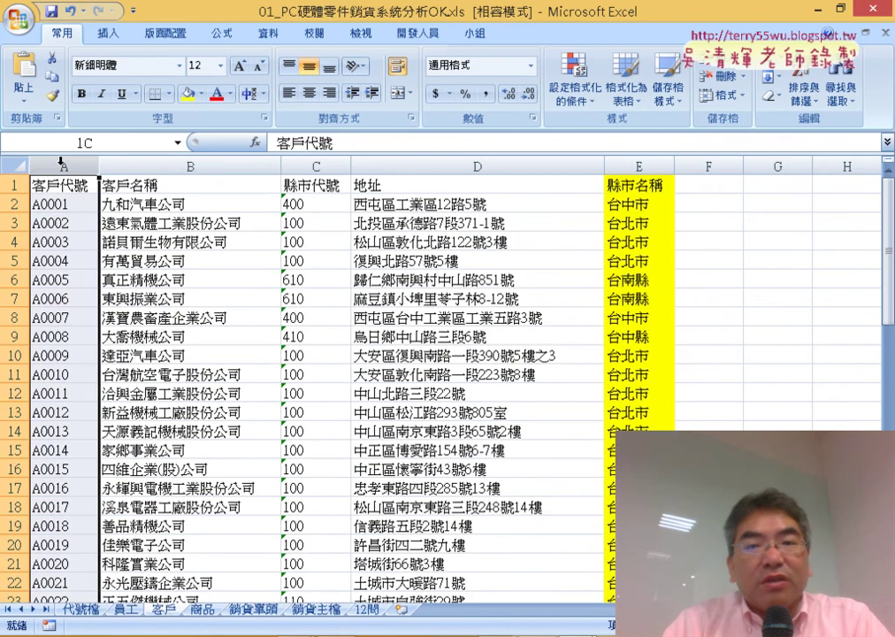
left_click(634, 174)
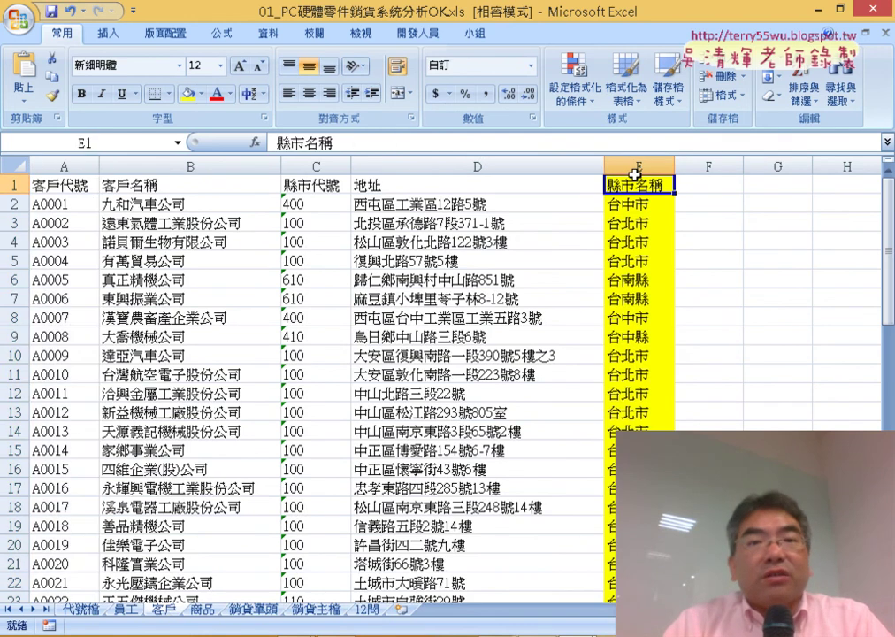
left_click(634, 164)
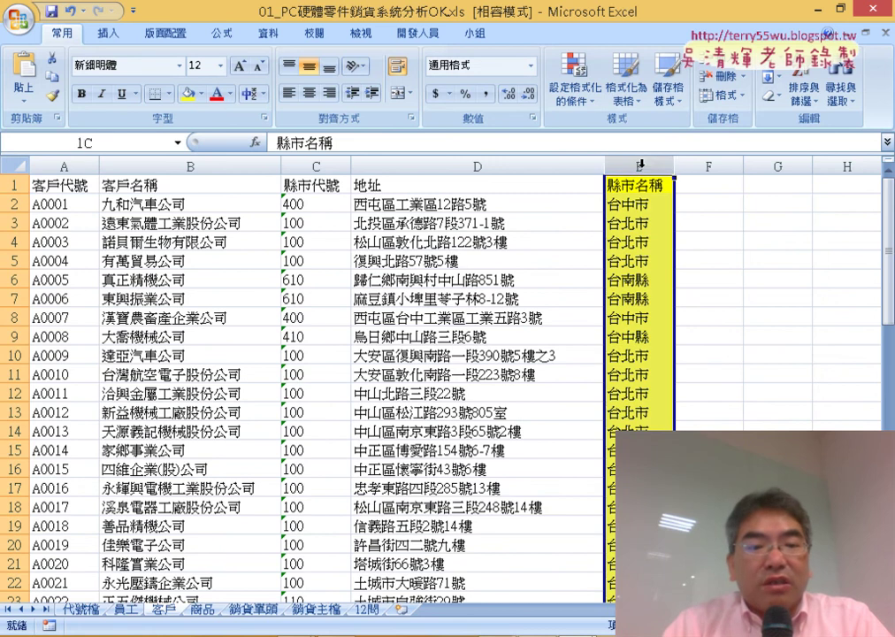
left_click(205, 611)
left_click(252, 611)
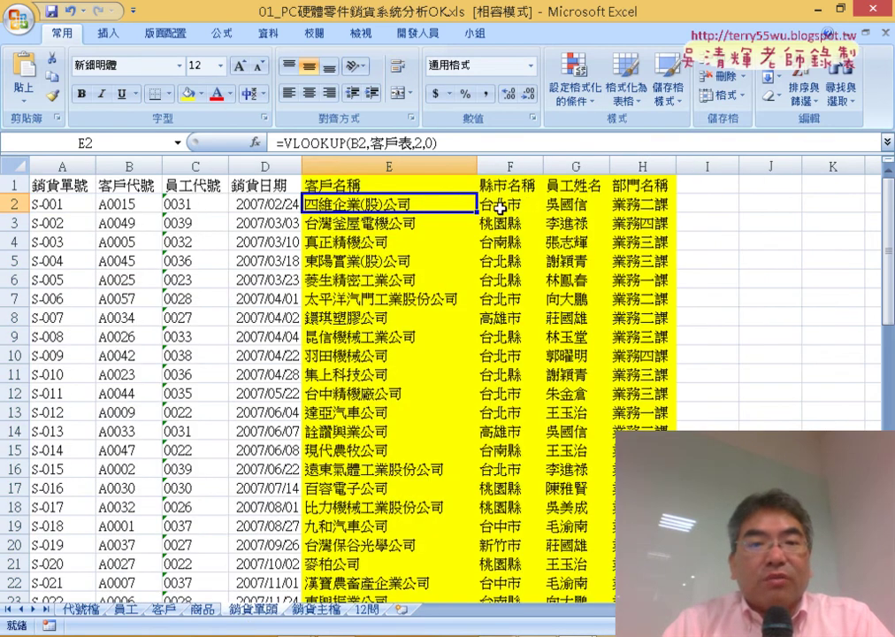
Step: Review the arguments of F2's =VLOOKUP(B2,客戶表,5,0) and confirm it unchanged
left_click(501, 207)
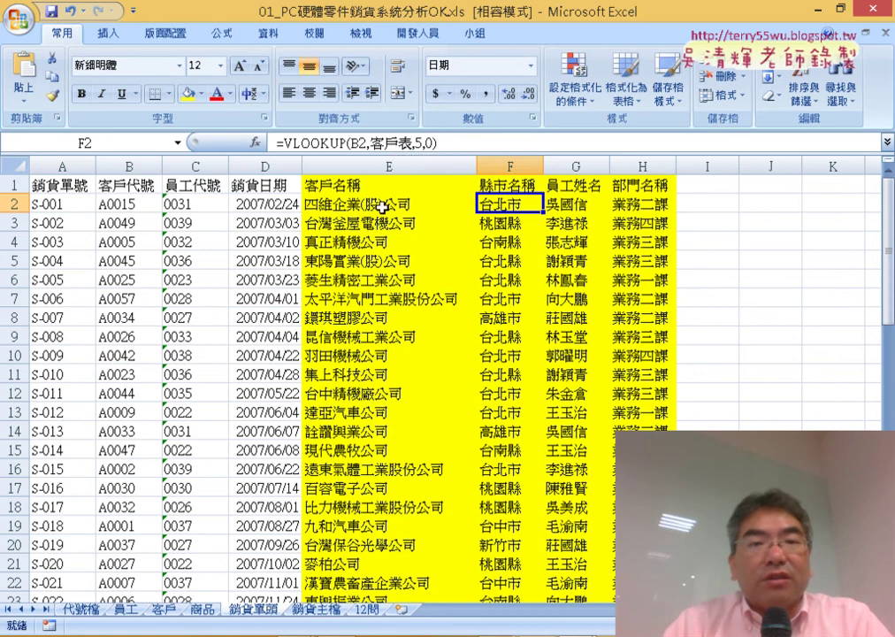
left_click(372, 141)
left_click(256, 142)
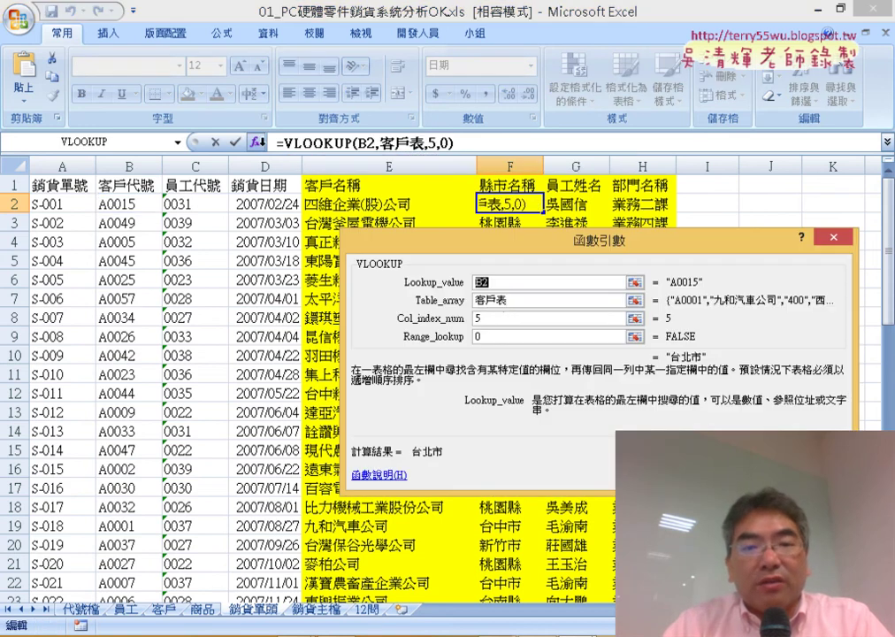
left_click(509, 301)
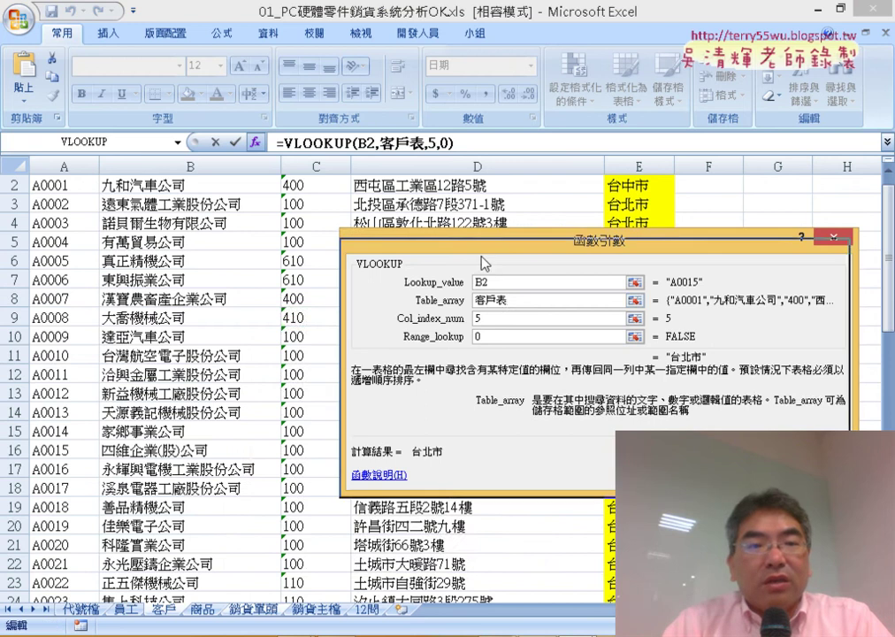
left_click_drag(482, 252, 387, 330)
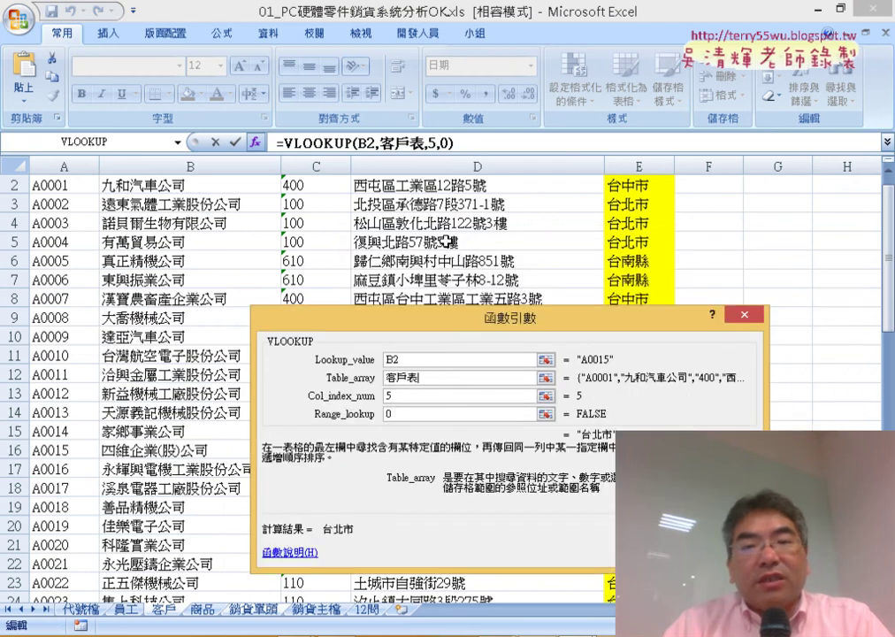
scroll(442, 191, "up", 1)
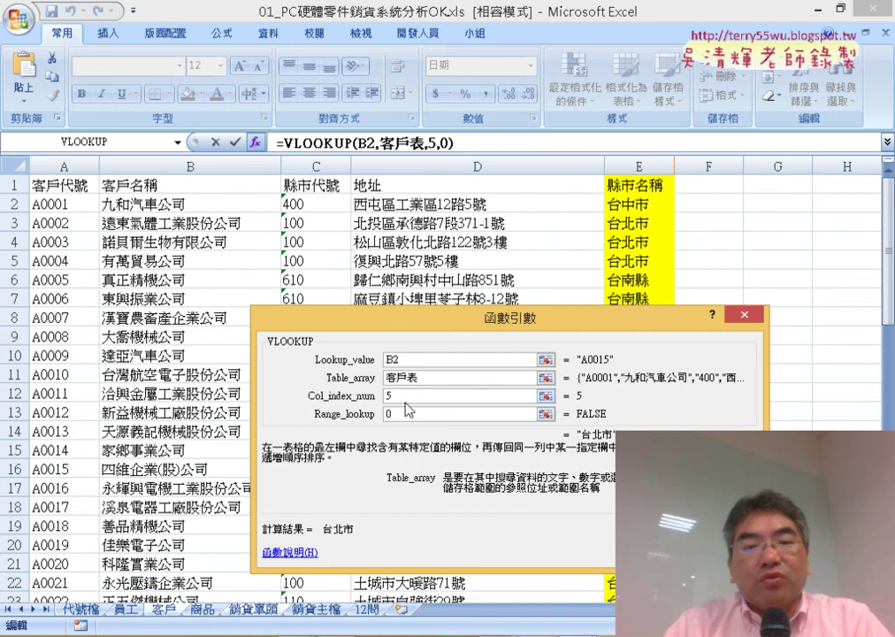
key("Tab")
key("Tab")
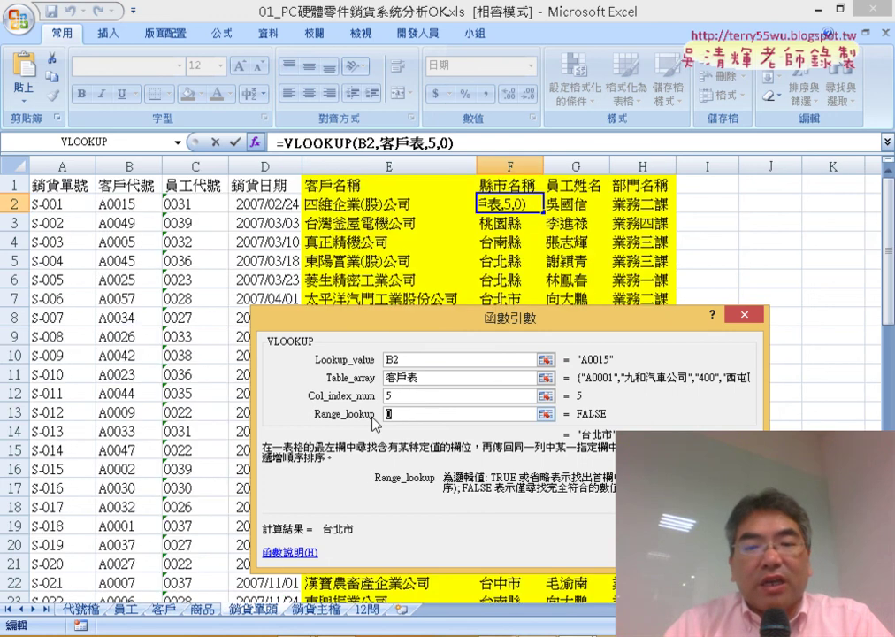
key("Return")
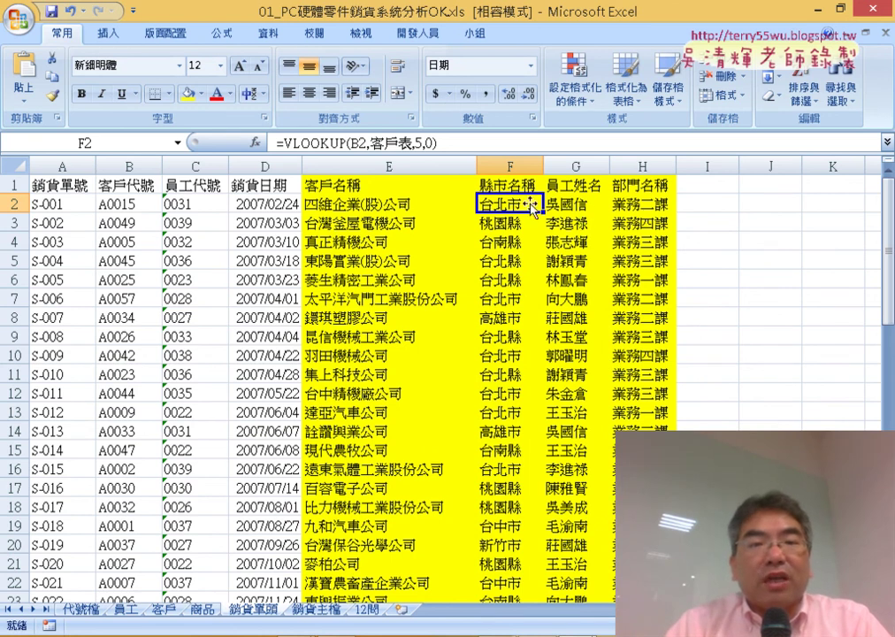
left_click(579, 205)
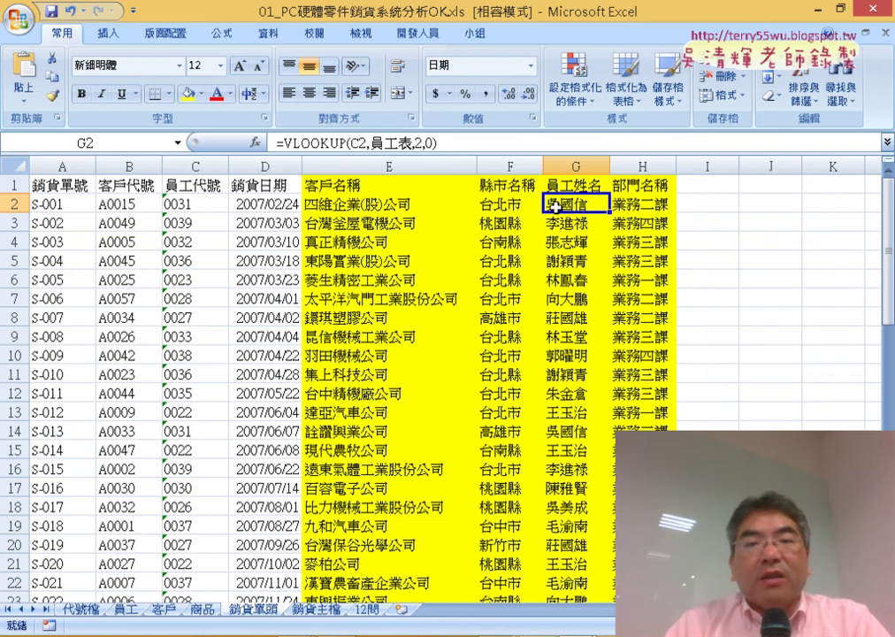
left_click(658, 209)
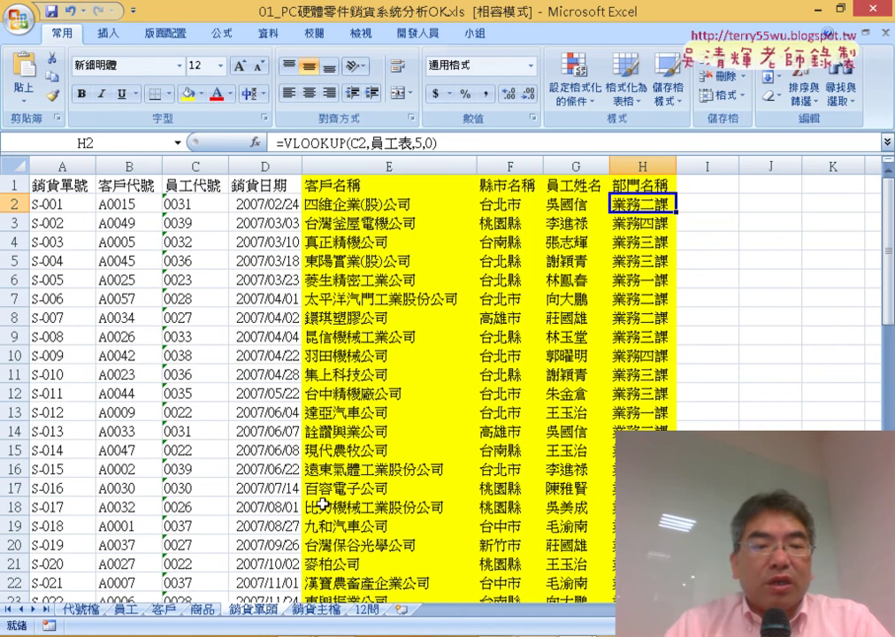
left_click(128, 611)
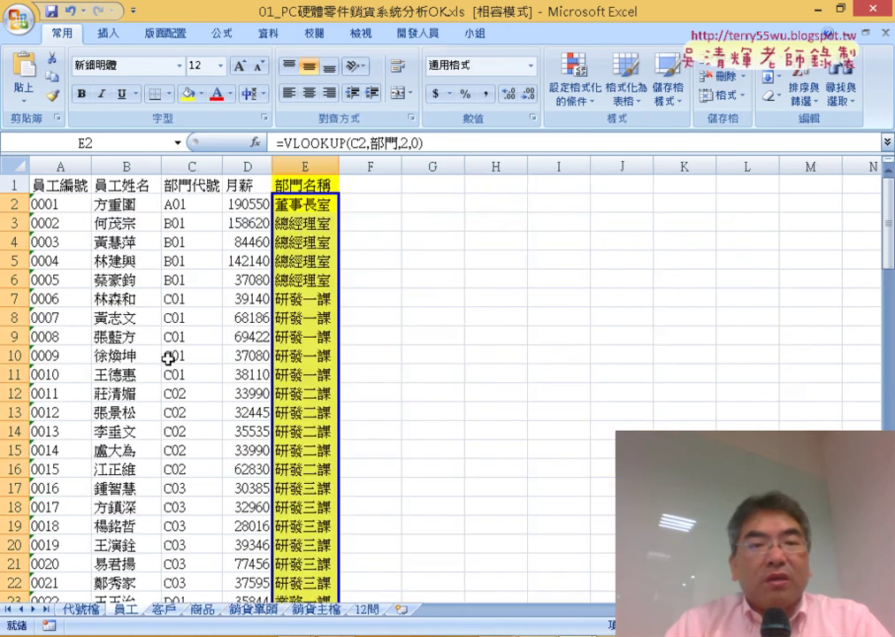
left_click(325, 163)
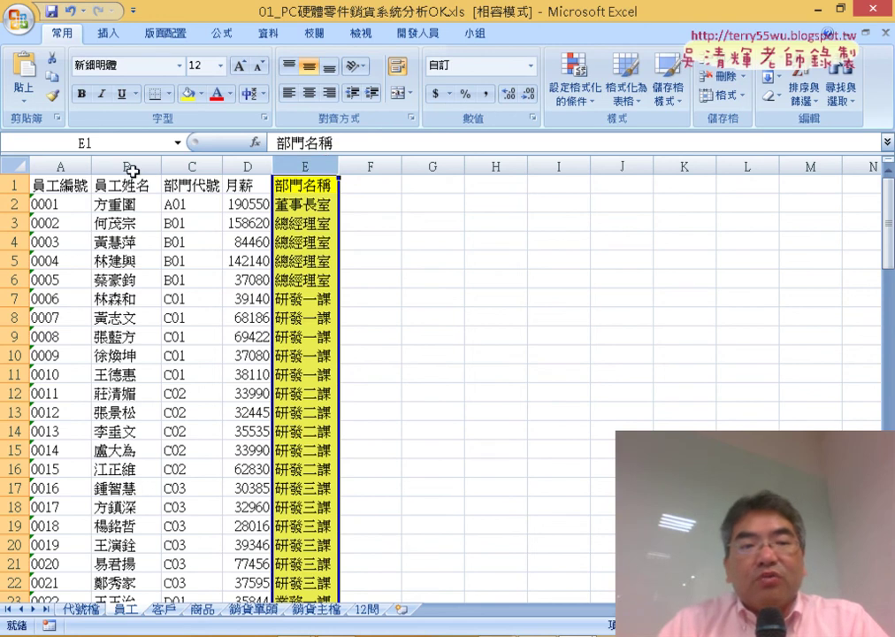
left_click(265, 610)
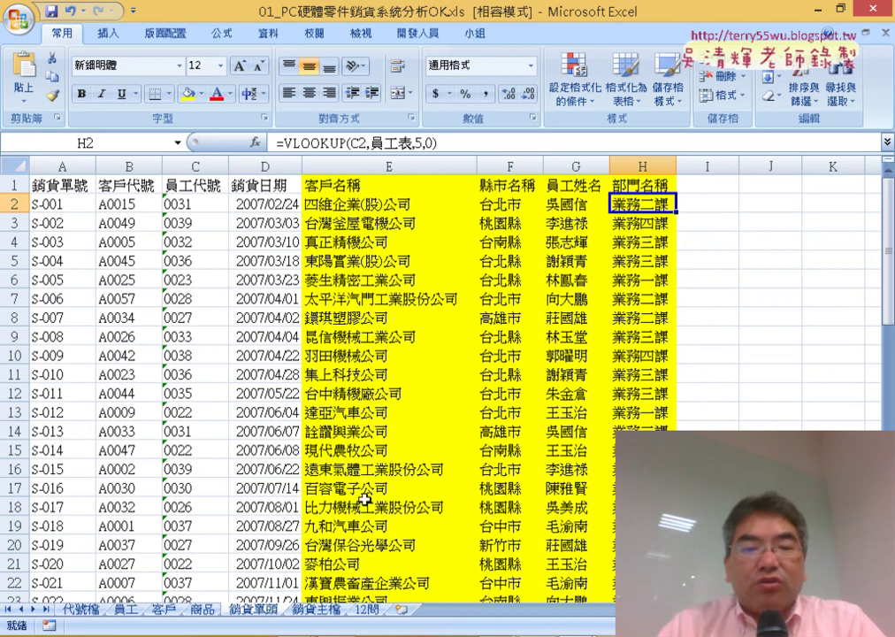
Step: On 銷貨主檔, delete all results from D2 across to 月份 and down to the last sale
left_click(330, 618)
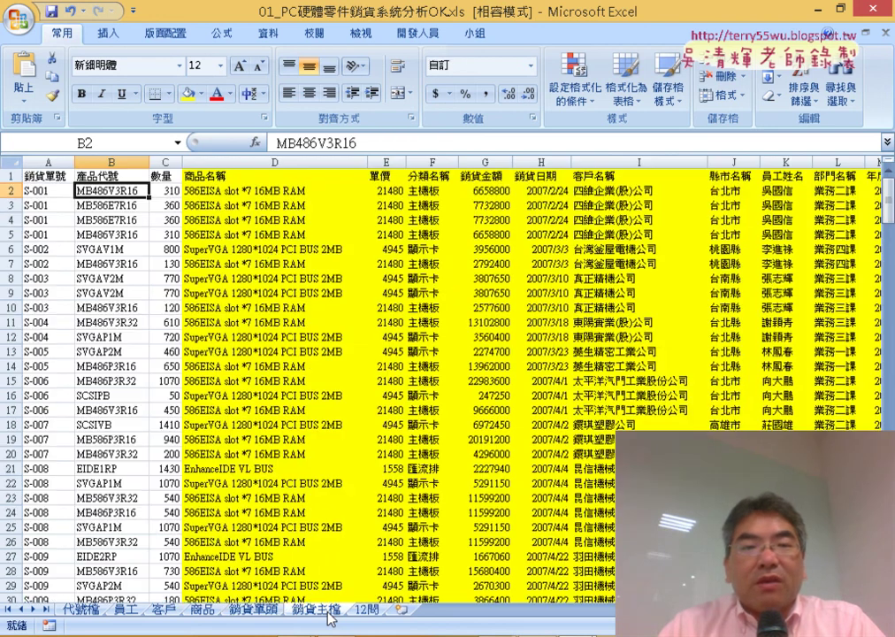
left_click(251, 188)
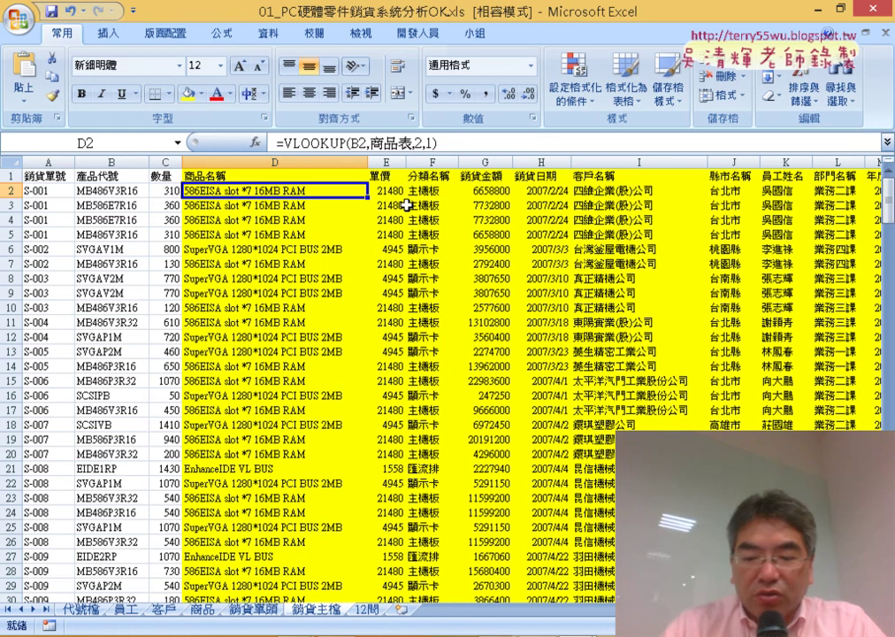
key("ctrl+shift+Right")
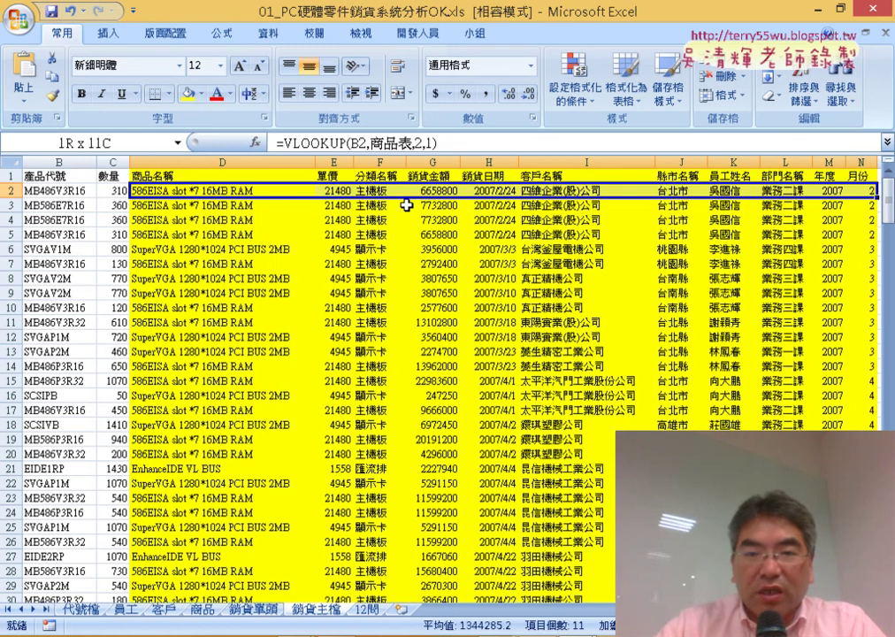
key("ctrl+shift+Down")
key("Delete")
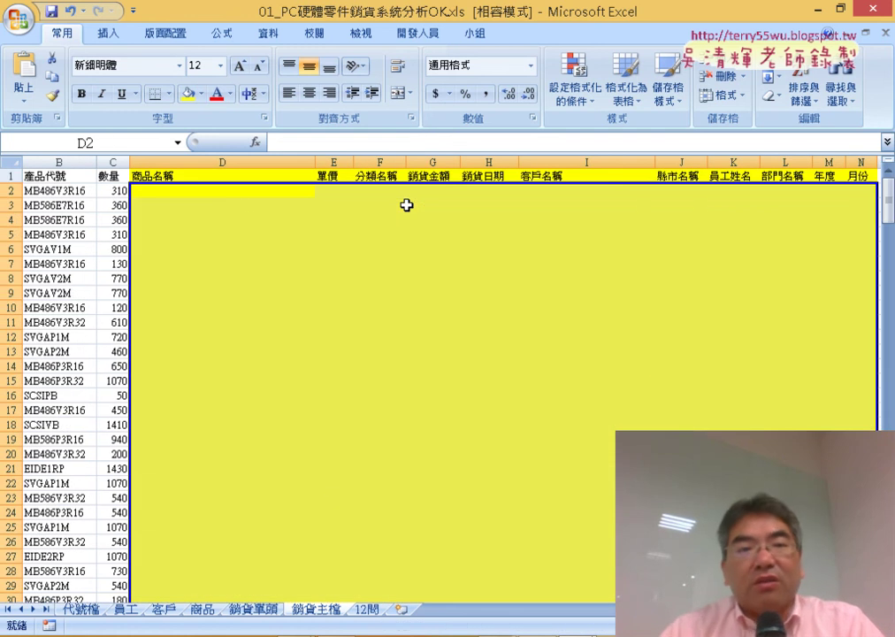
left_click(239, 189)
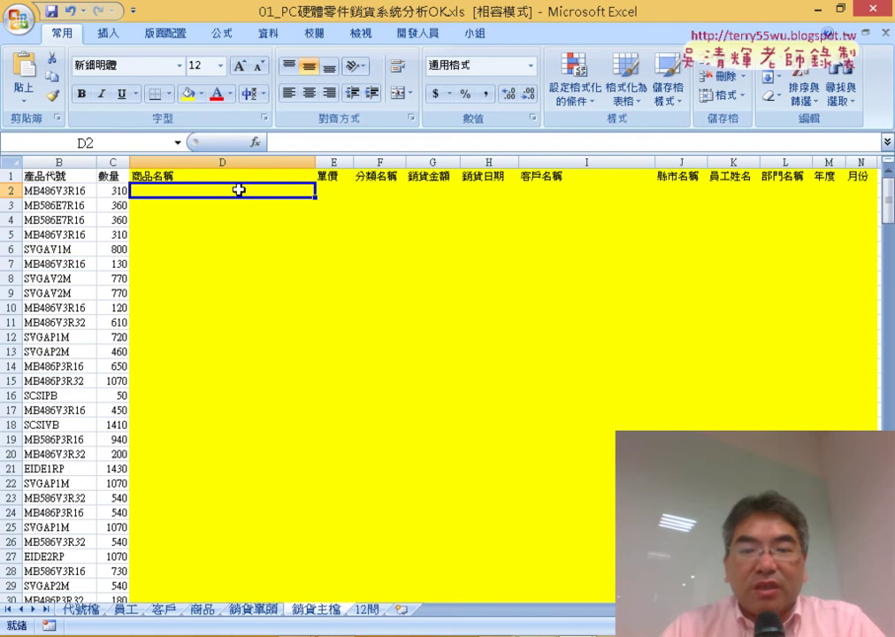
left_click(624, 609)
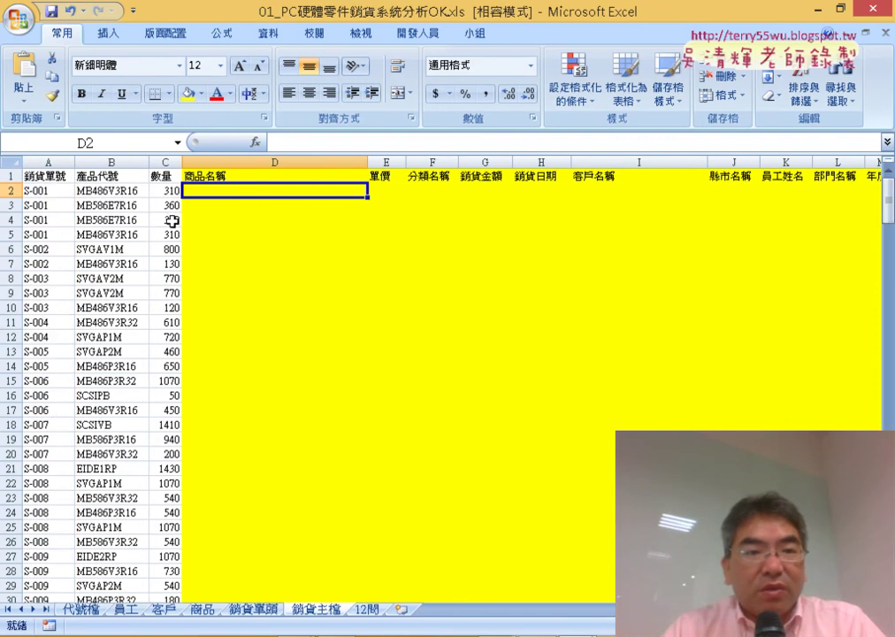
left_click(123, 189)
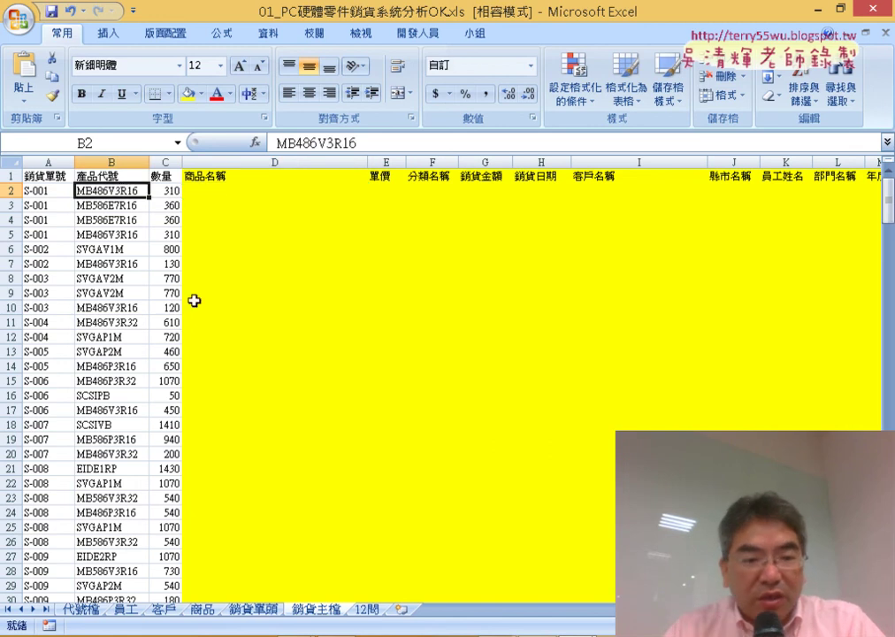
left_click(209, 611)
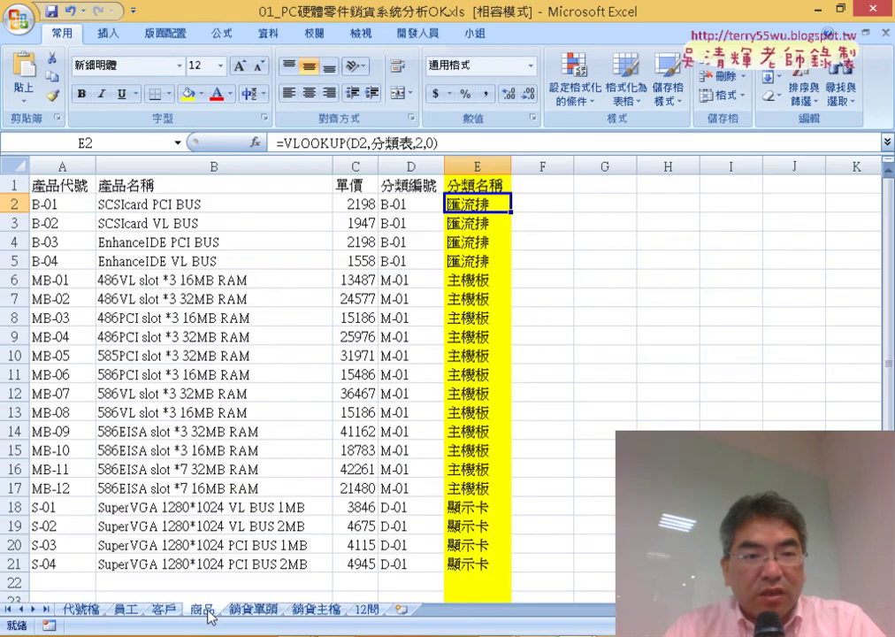
left_click(74, 205)
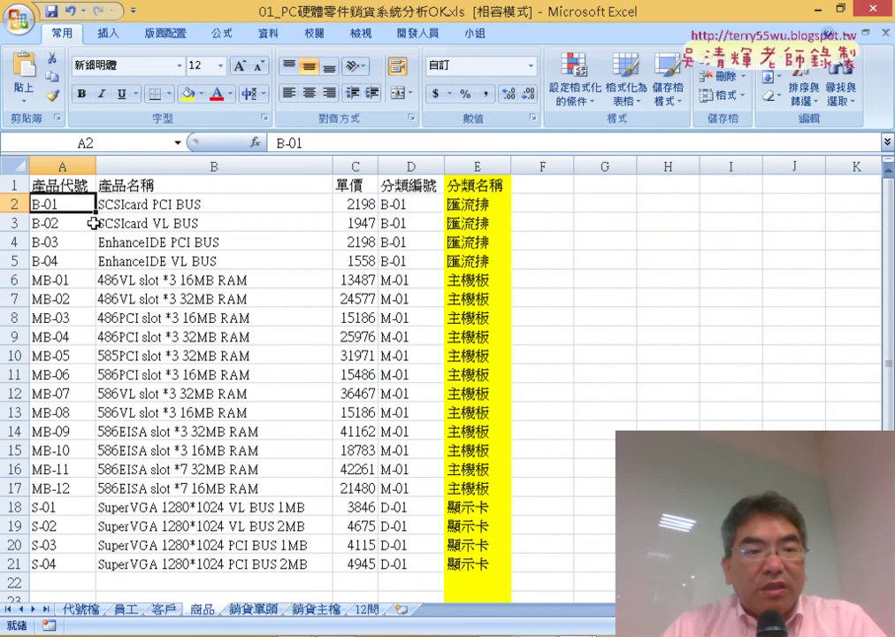
left_click(333, 610)
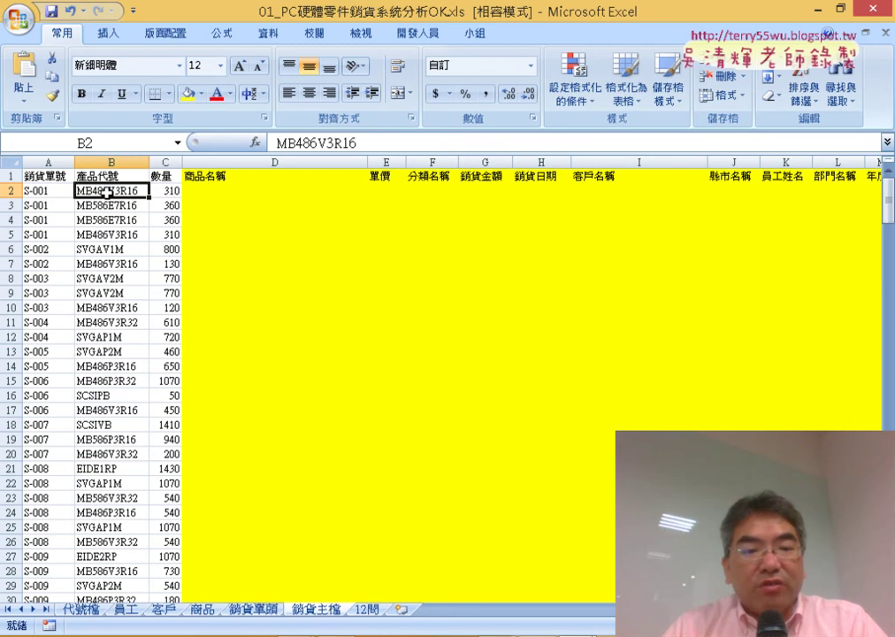
left_click(201, 611)
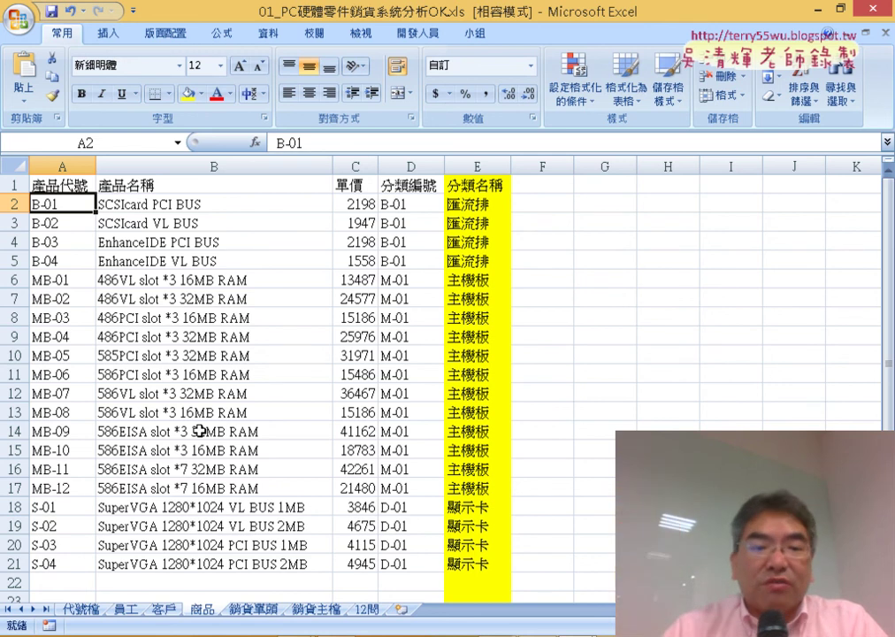
left_click(320, 610)
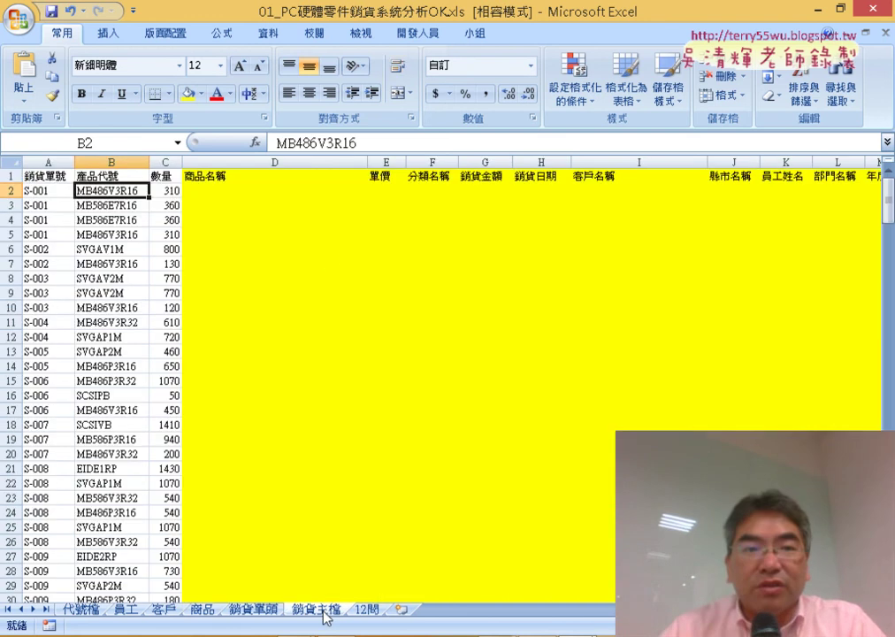
left_click(263, 191)
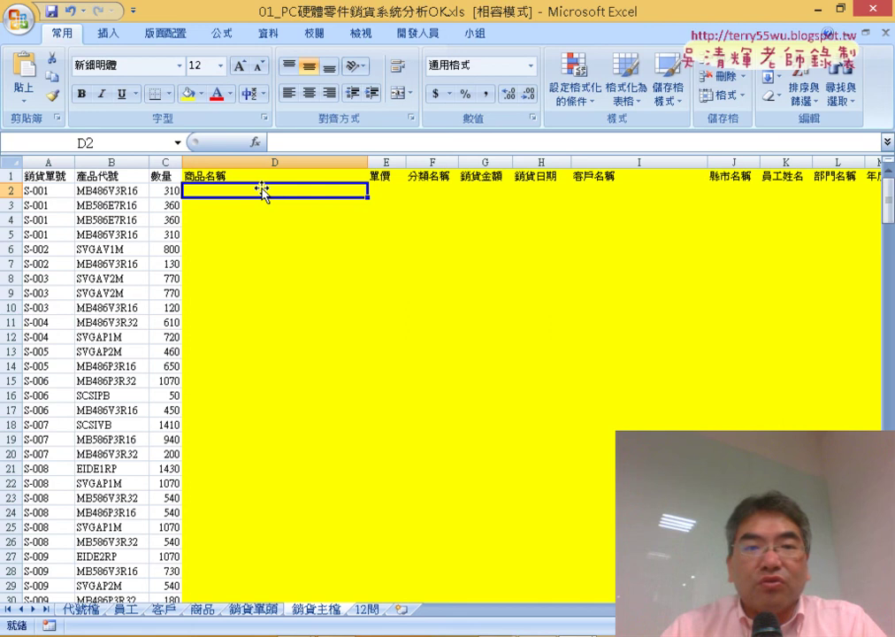
Step: Start a VLOOKUP in D2 with lookup value B2 and table 商品表 pasted via F3
left_click(257, 141)
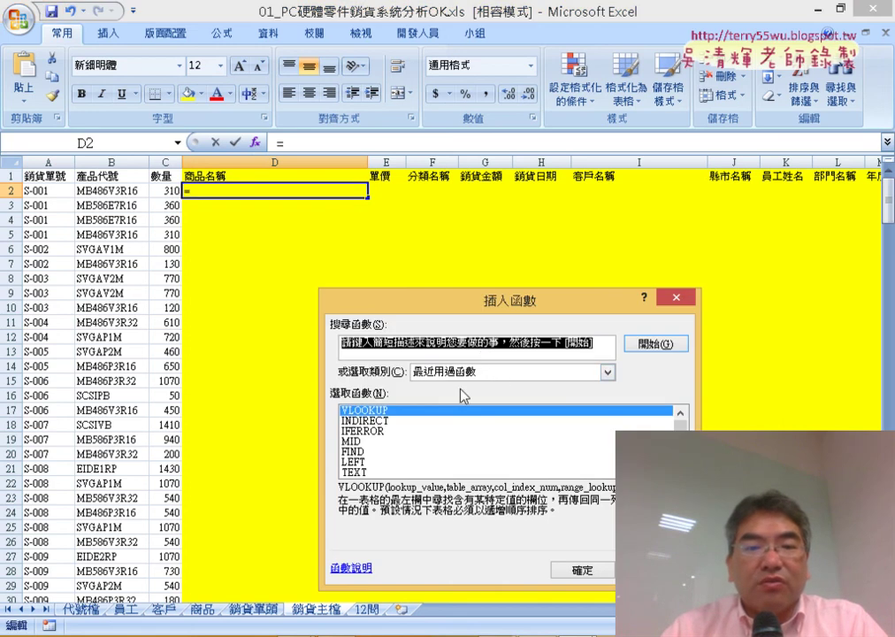
double_click(396, 411)
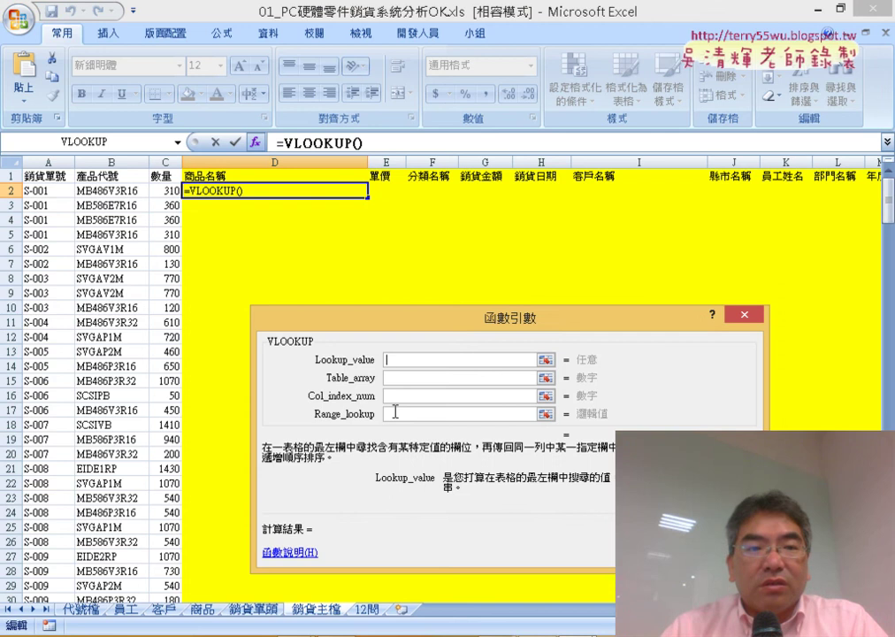
left_click(106, 190)
left_click(396, 378)
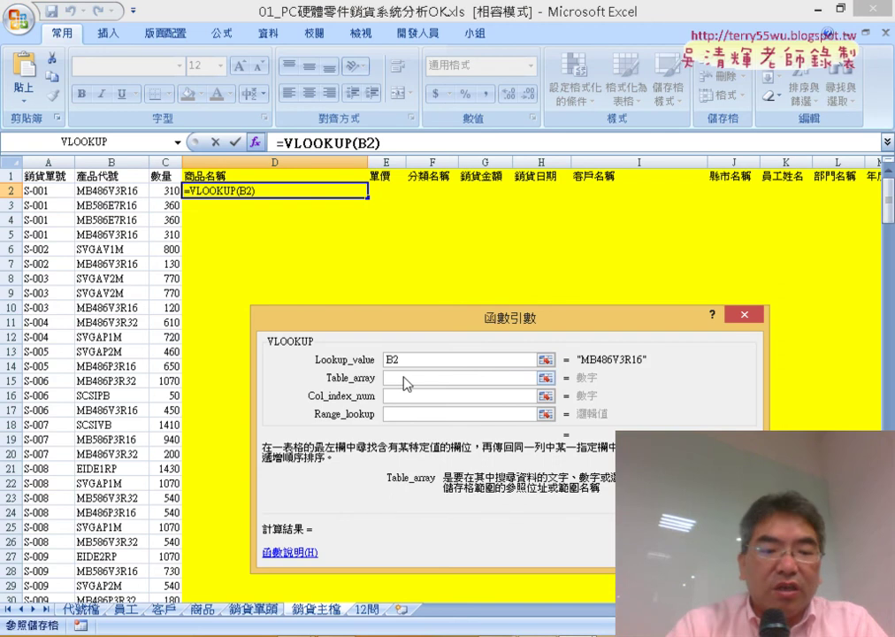
key("F3")
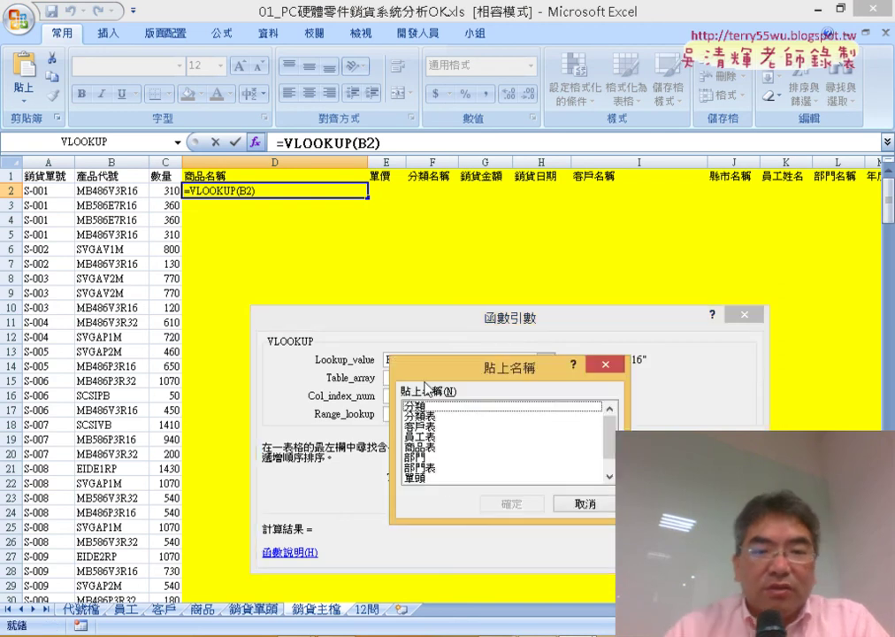
left_click(417, 446)
left_click(512, 503)
left_click(425, 395)
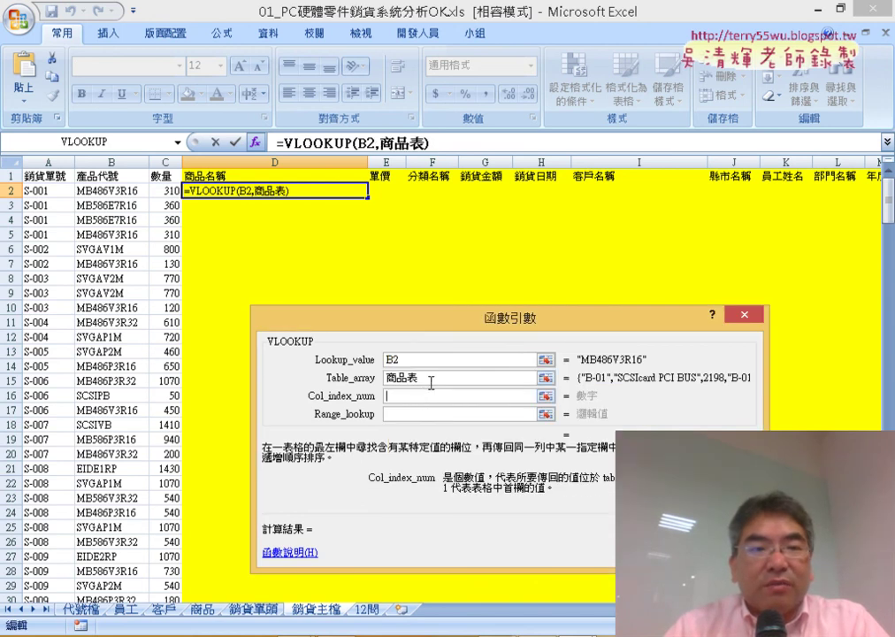
left_click(431, 380)
scroll(27, 176, "up", 1)
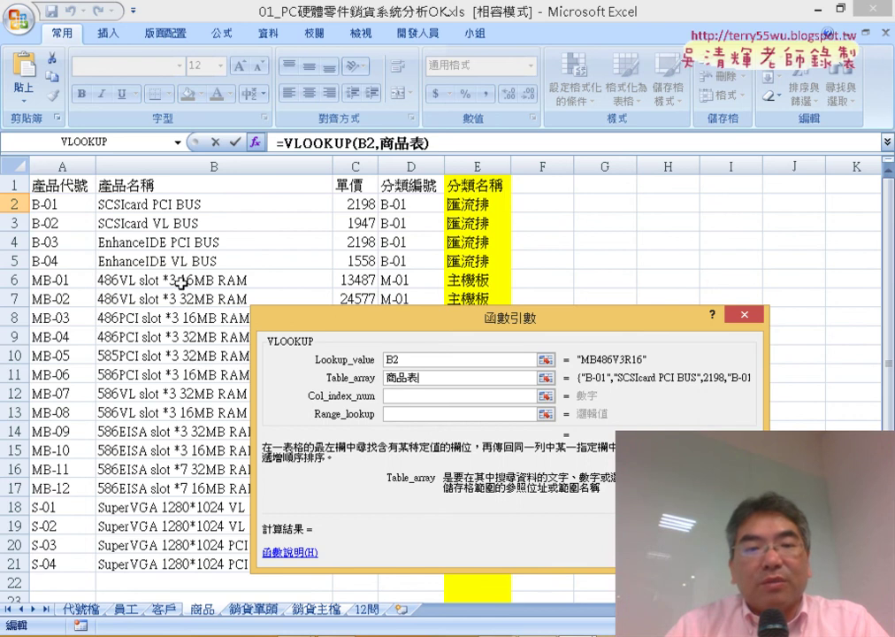
Step: Enter column index 2 and match type 0 to finish =VLOOKUP(B2,商品表,2,0)
left_click(404, 396)
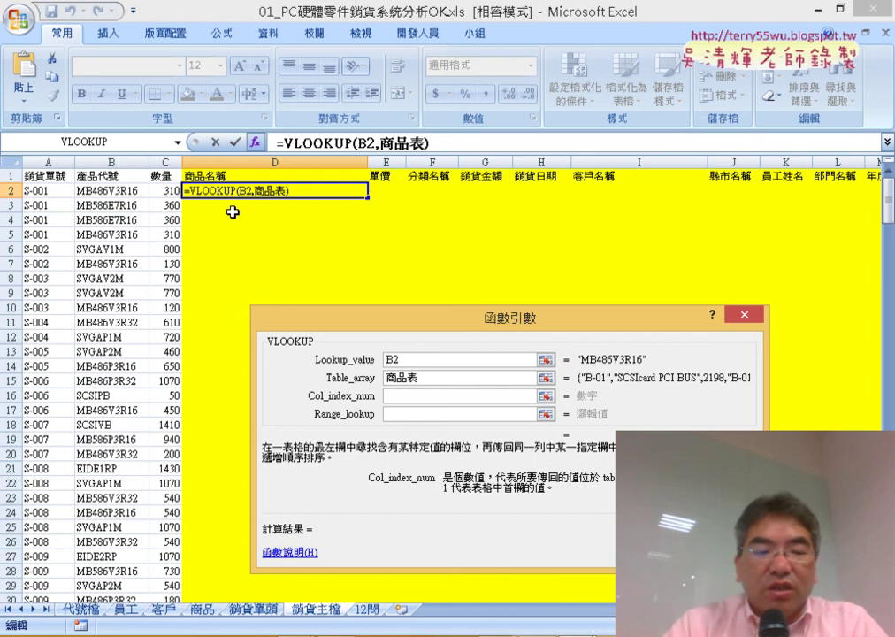
type("2")
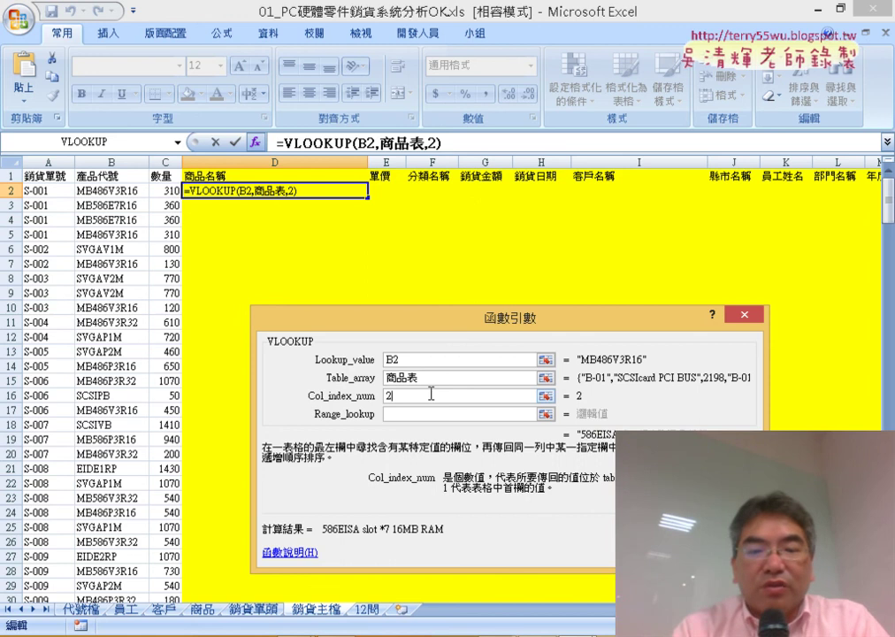
key("Tab")
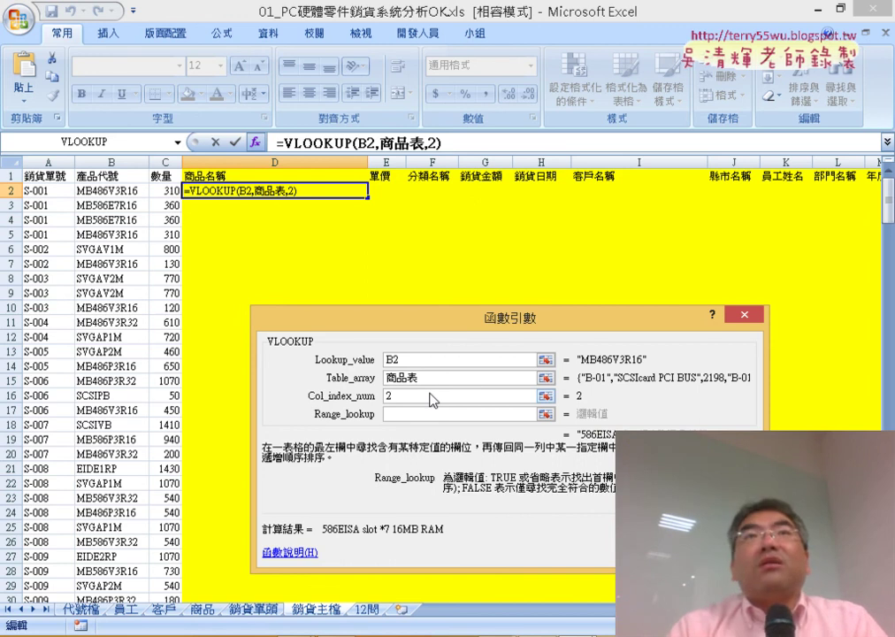
type("0")
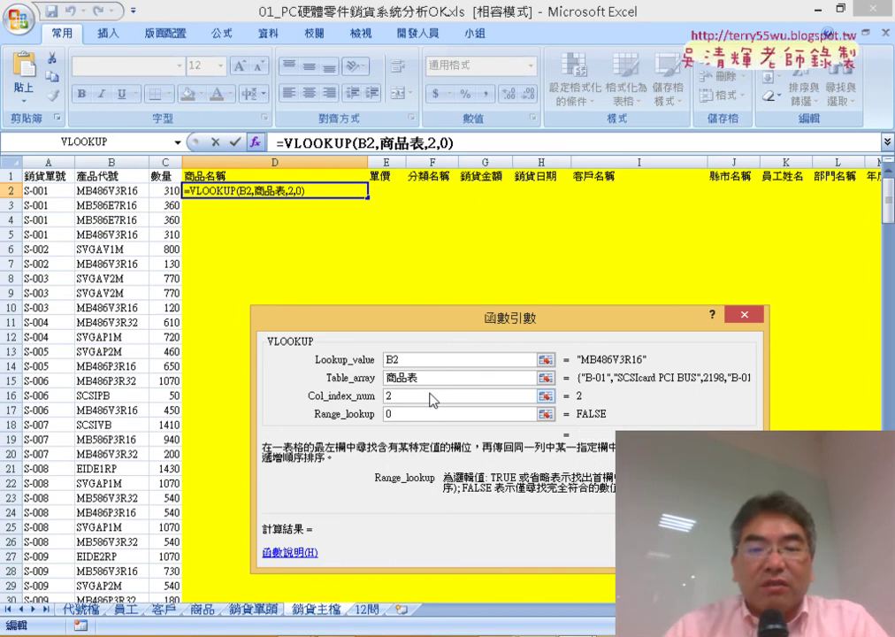
key("Return")
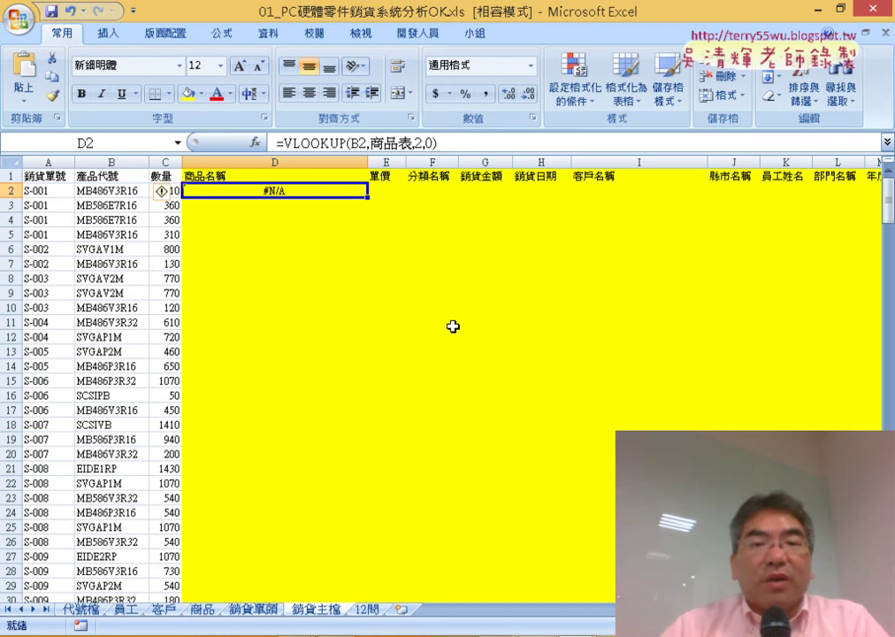
Step: Change D2's match type to 1 and fill =VLOOKUP(B2,商品表,2,1) down column D
left_click(429, 143)
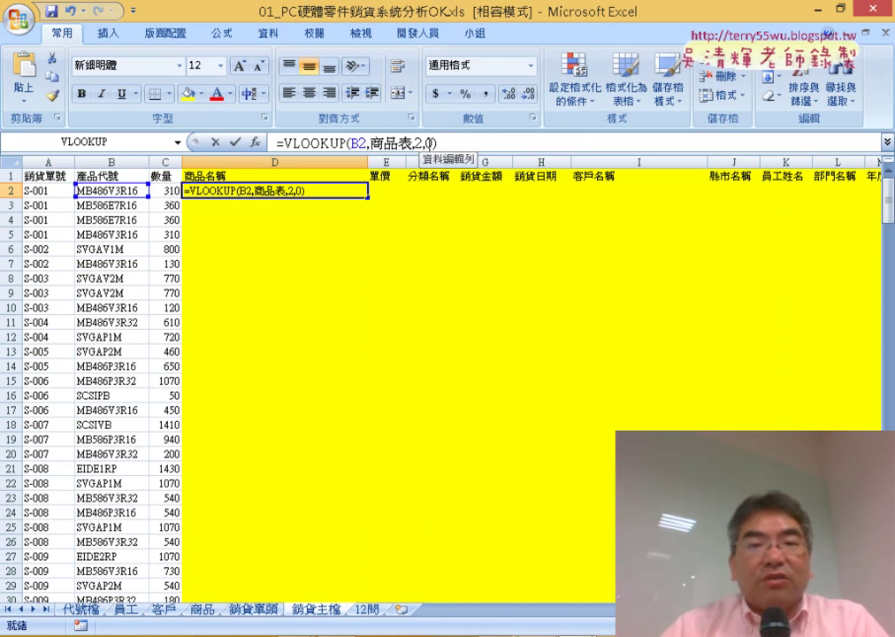
double_click(429, 143)
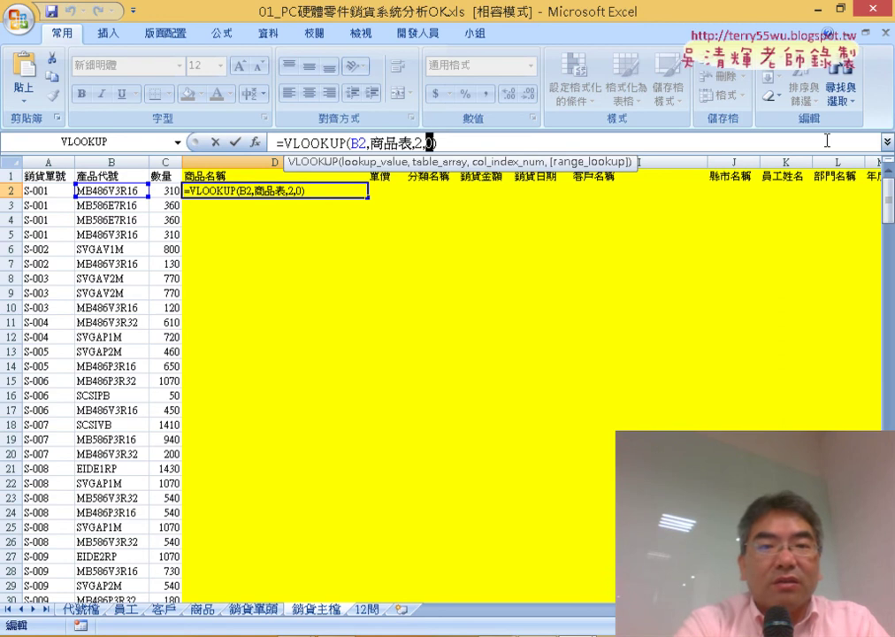
type("1")
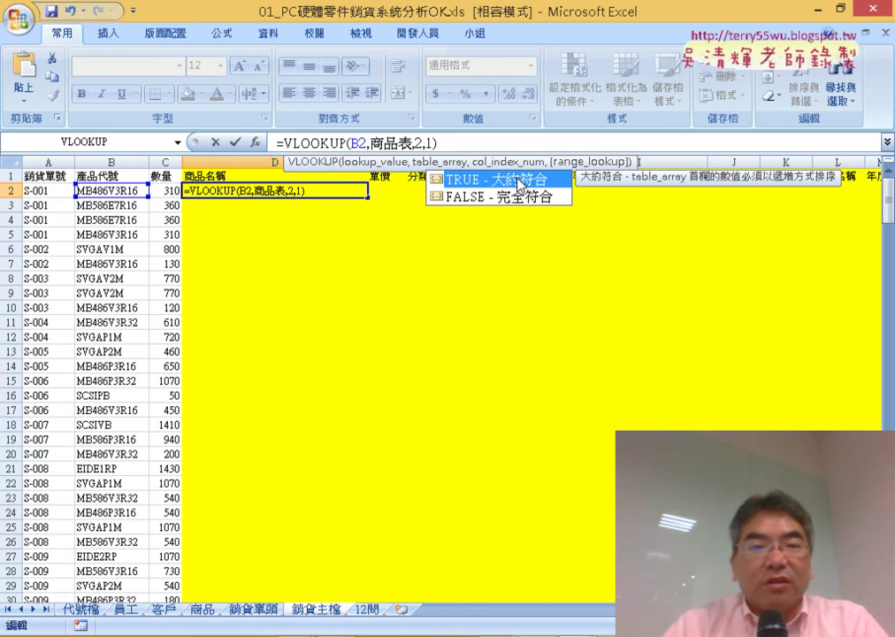
left_click(236, 143)
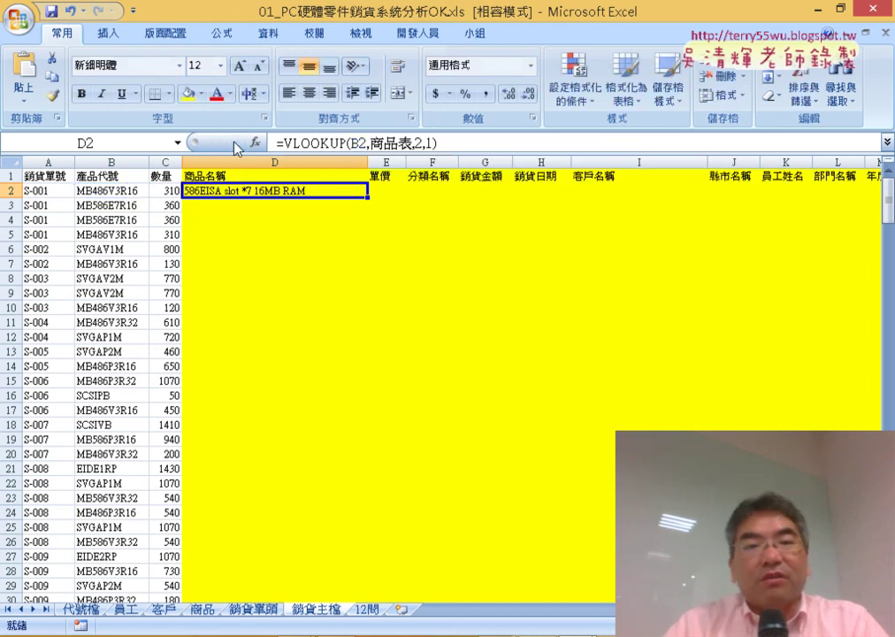
double_click(367, 200)
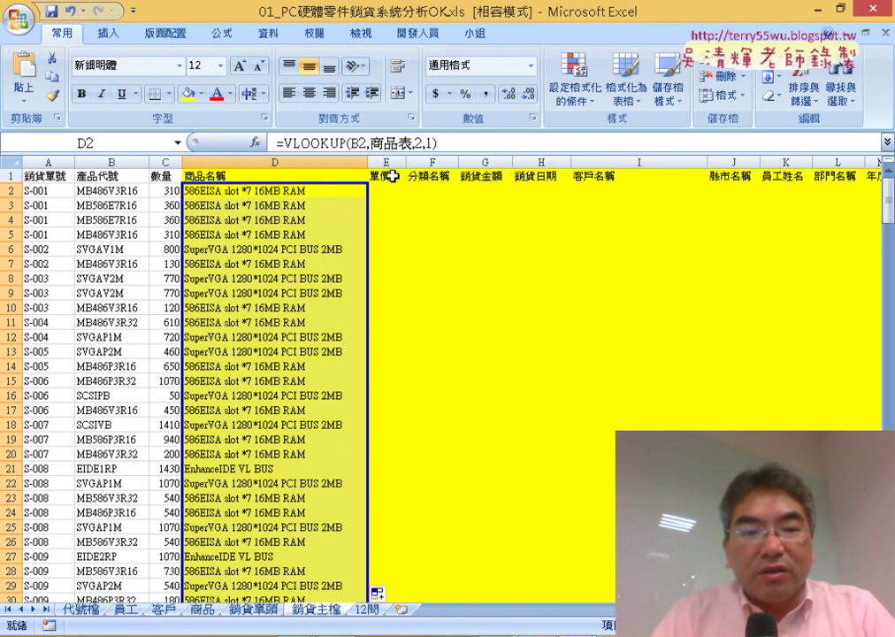
left_click(202, 610)
Step: Check the 單價 prices on the 商品 sheet, then select D2's lookup formula on 銷貨主檔
left_click(357, 163)
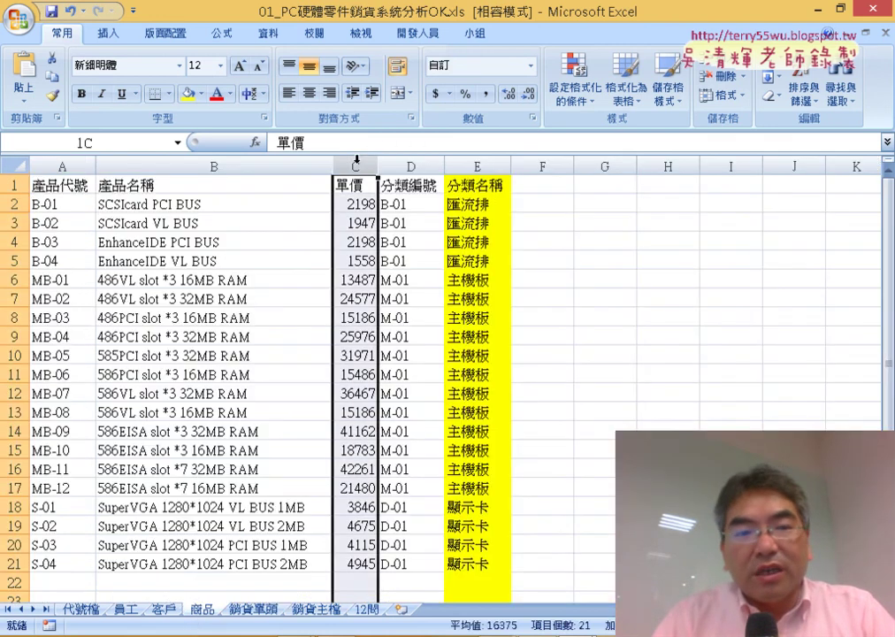
left_click(230, 206)
left_click(346, 205)
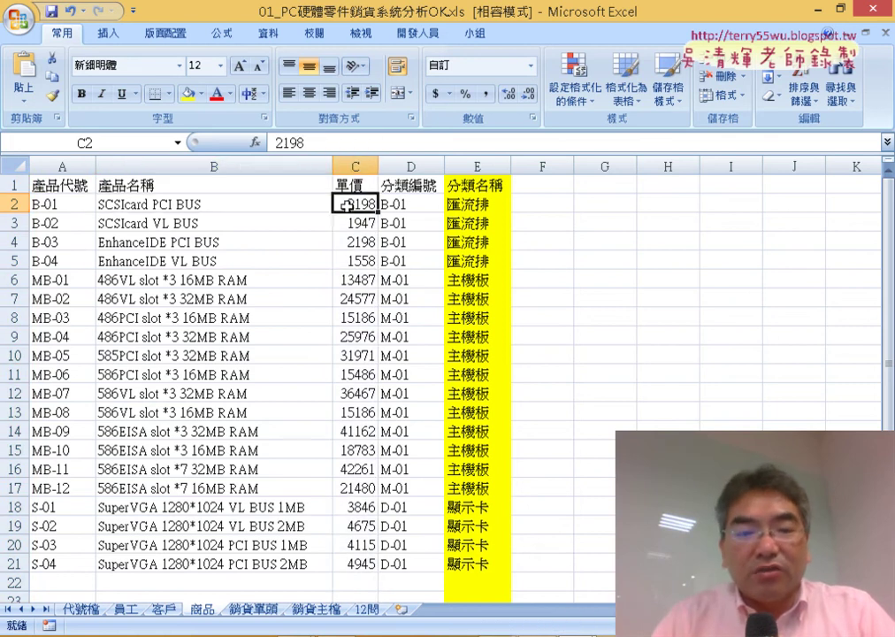
left_click(254, 610)
left_click(316, 610)
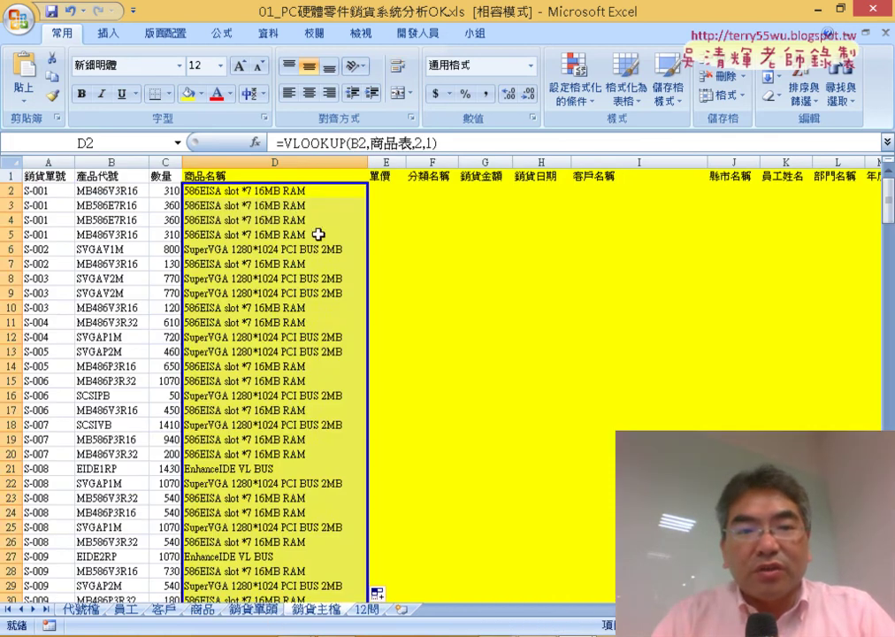
left_click(297, 193)
left_click_drag(438, 142, 142, 141)
key("ctrl+c")
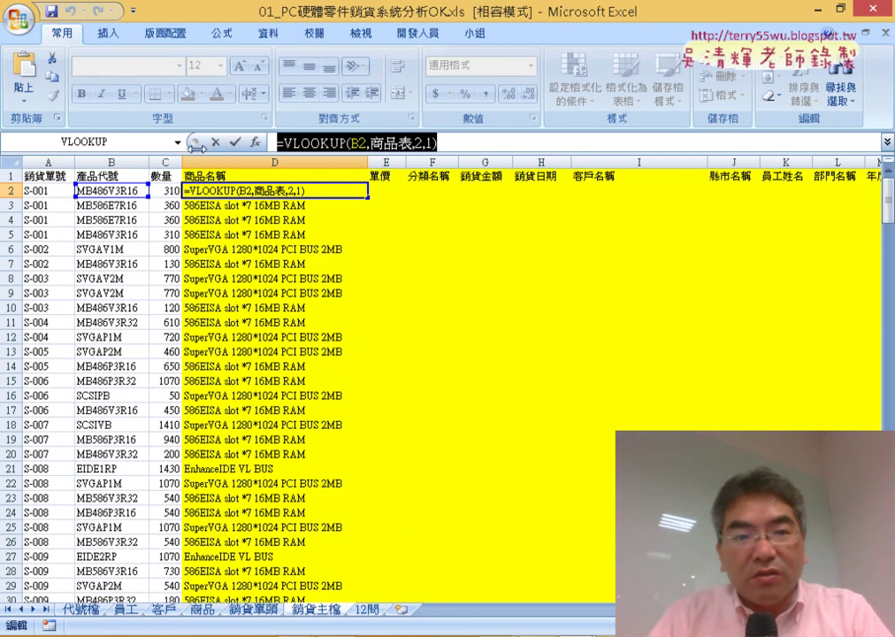
key("Escape")
Step: Put =VLOOKUP(B2,商品表,3,1) in E2 and fill it down the 單價 column
left_click(387, 190)
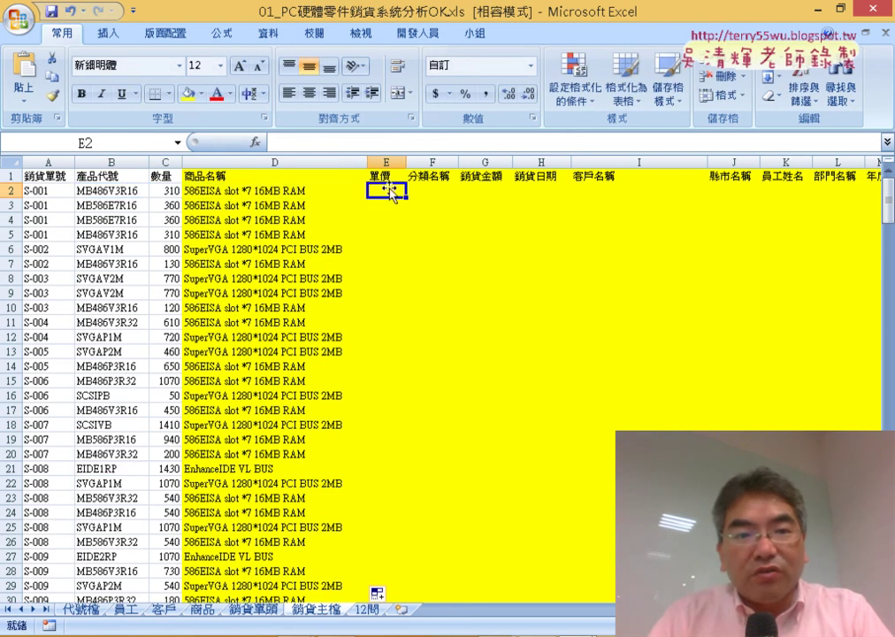
left_click(379, 143)
key("ctrl+v")
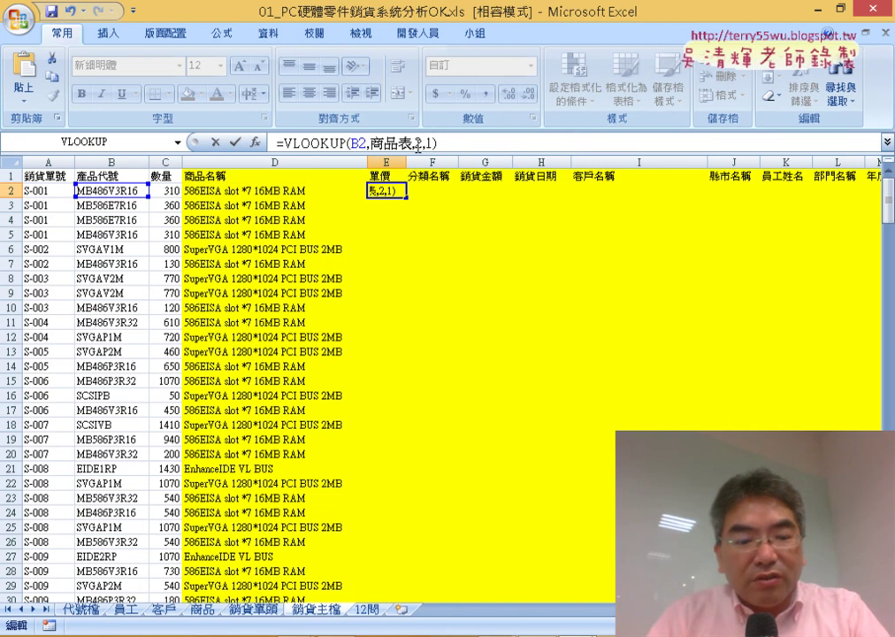
double_click(418, 142)
type("3")
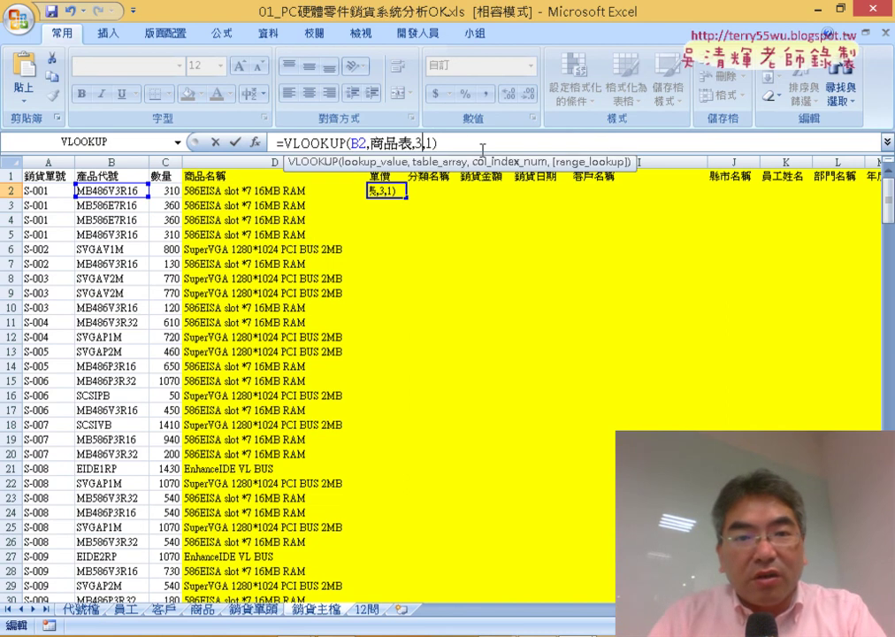
double_click(429, 142)
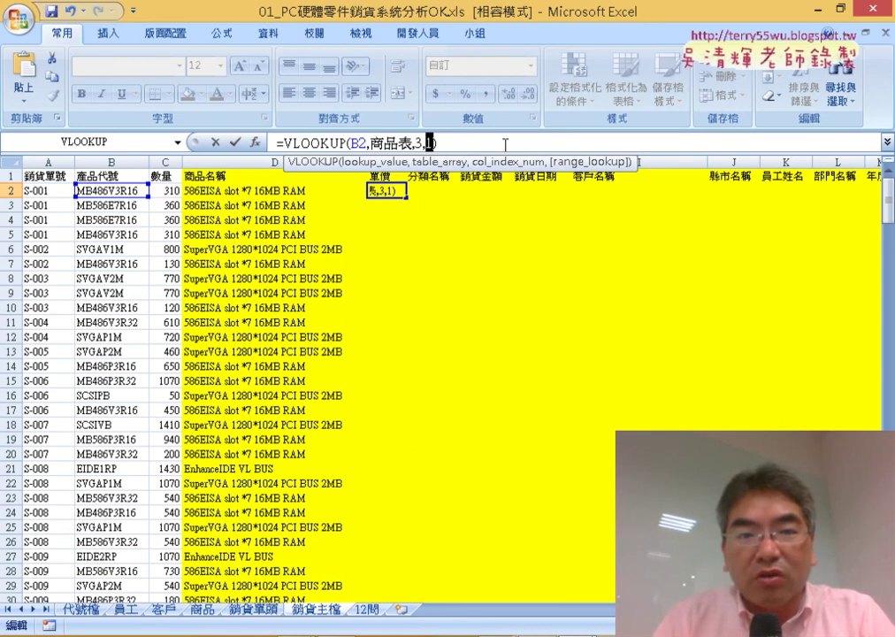
left_click(234, 141)
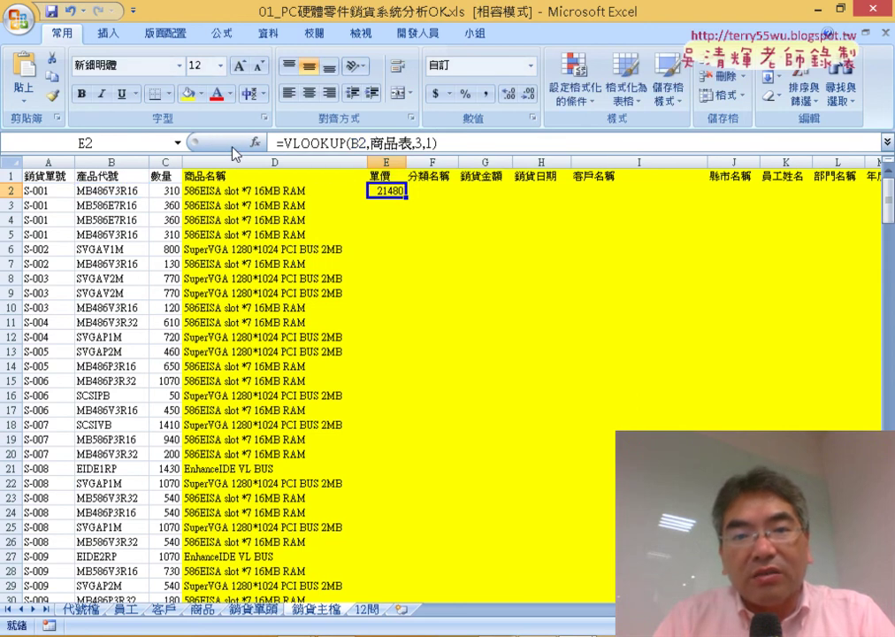
double_click(407, 200)
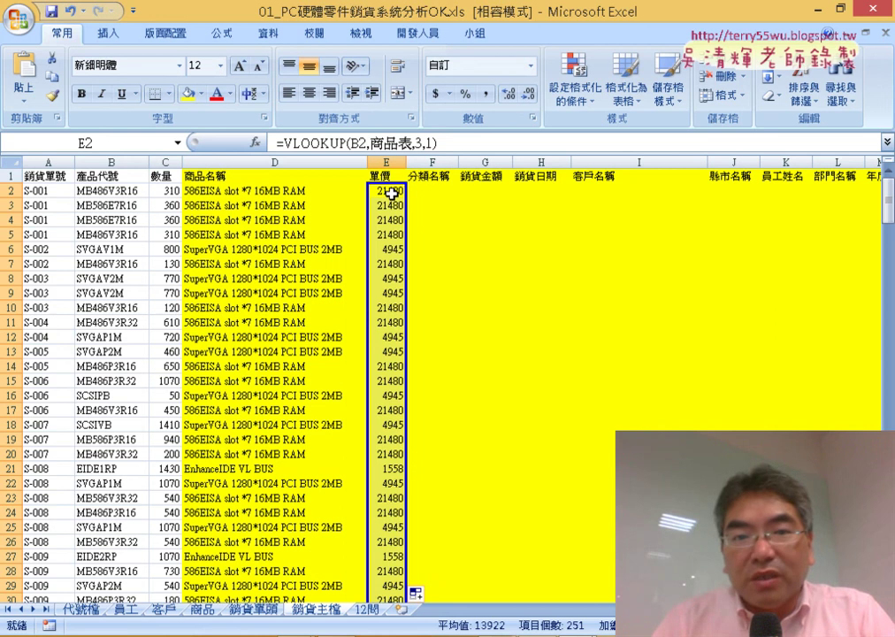
left_click(428, 190)
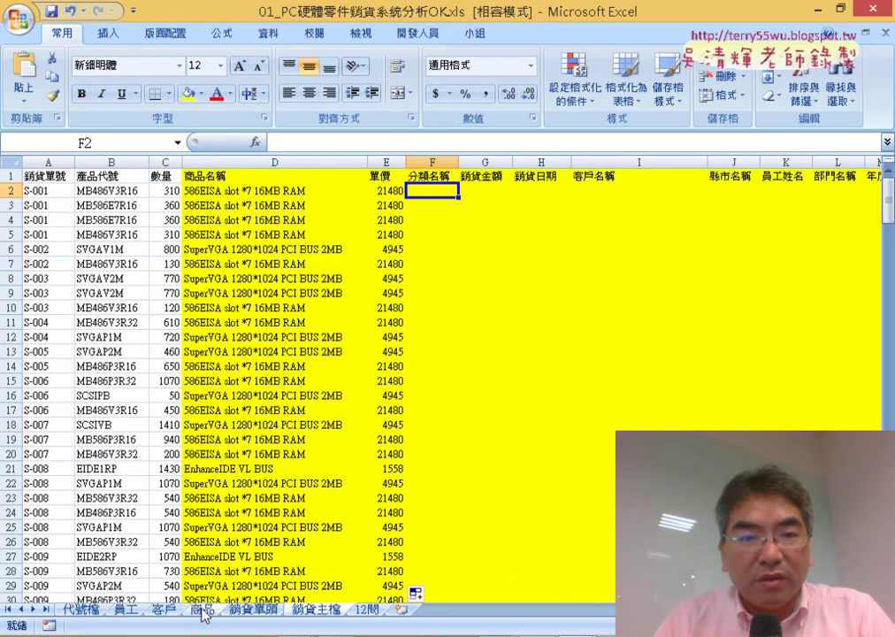
Step: Check the category code column on the 商品 sheet, then re-examine E2's formula on 銷貨主檔
left_click(202, 610)
left_click(417, 205)
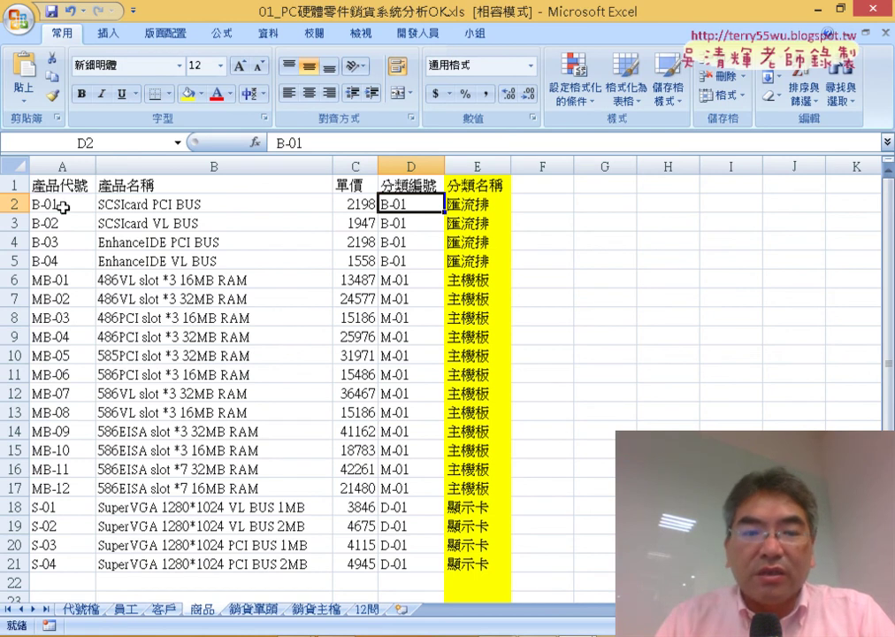
left_click(321, 610)
left_click(394, 192)
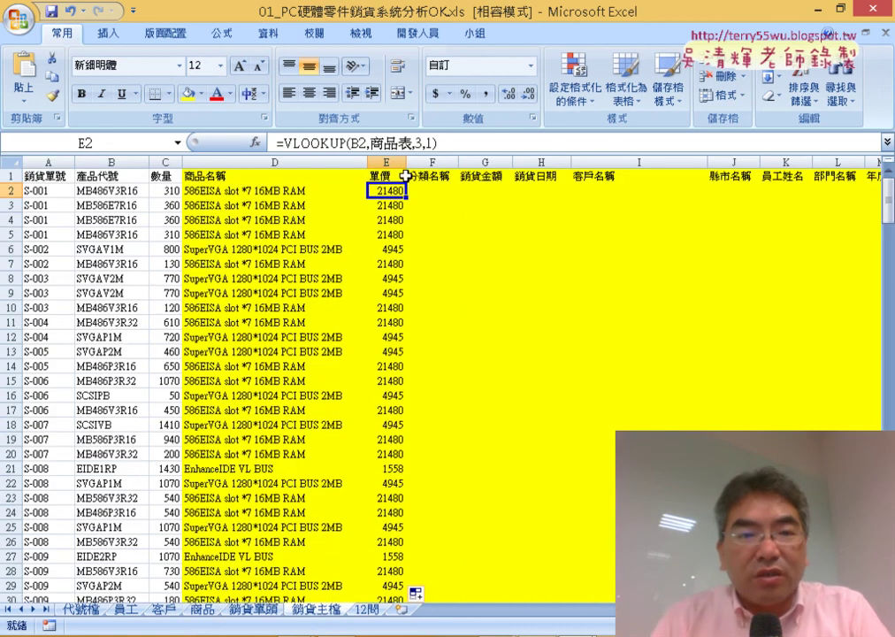
left_click(452, 151)
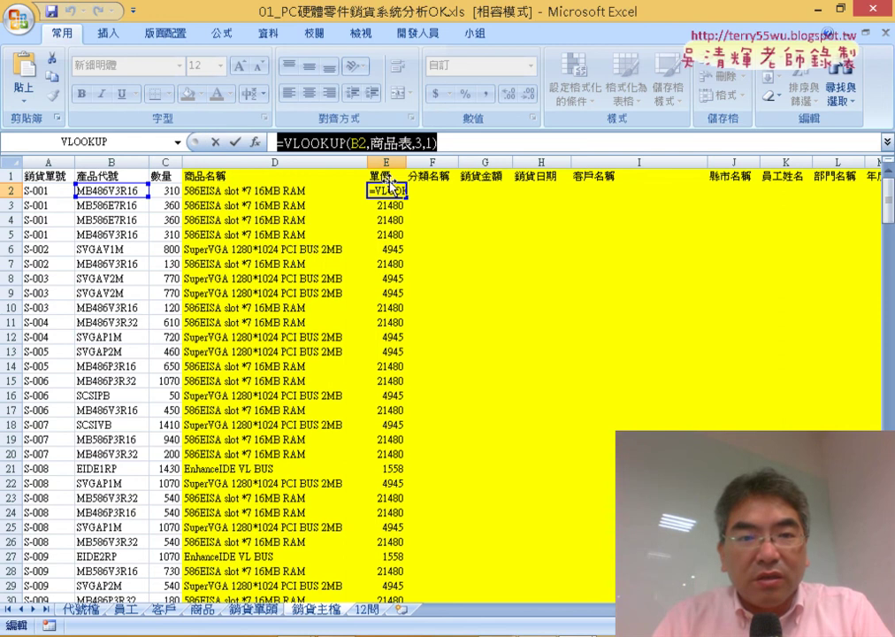
type("=")
left_click(430, 191)
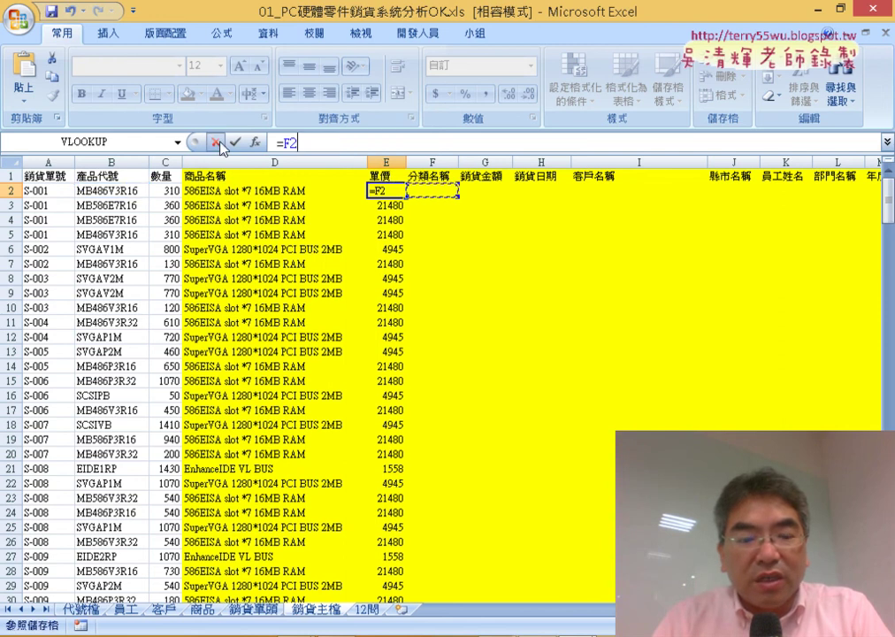
left_click(222, 148)
key("Right")
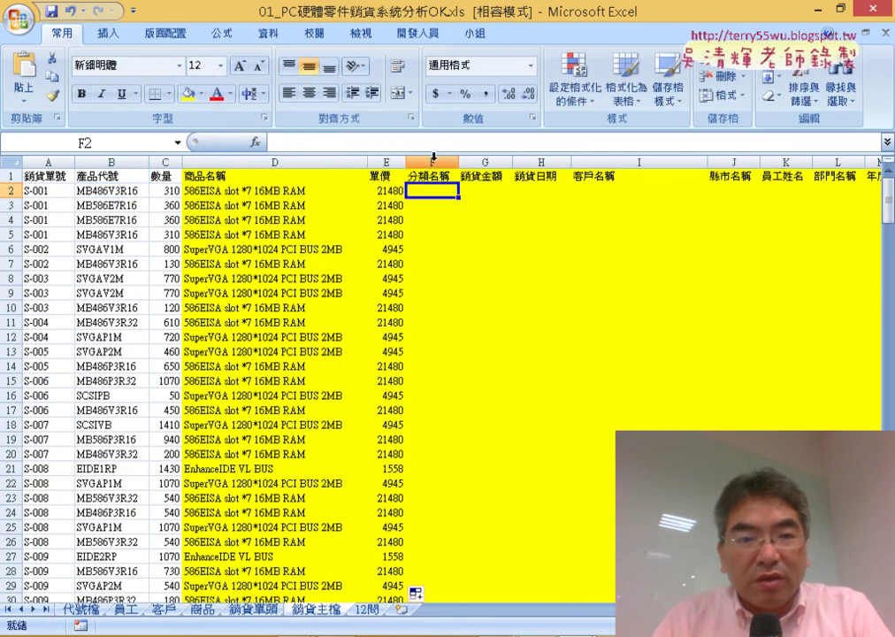
left_click(389, 191)
left_click(450, 147)
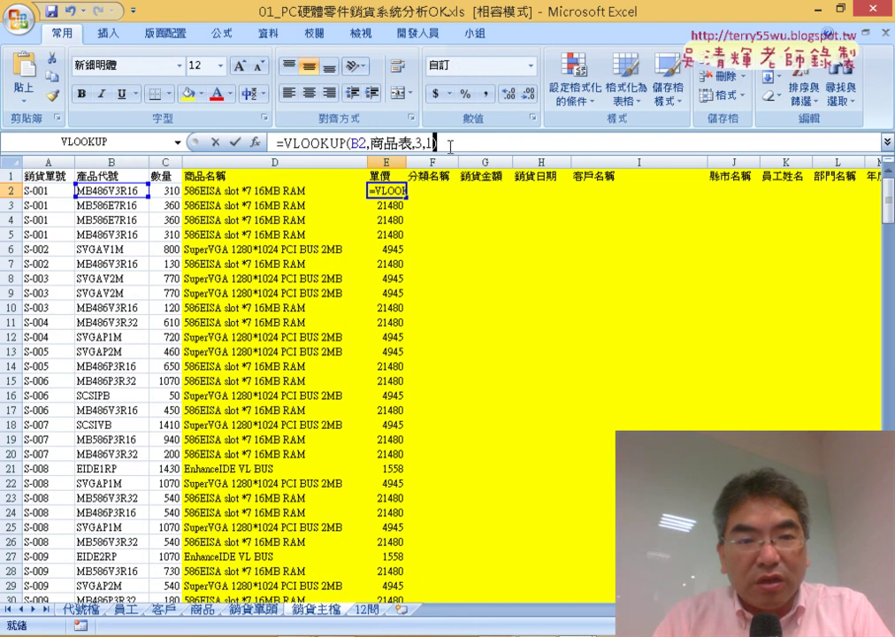
left_click_drag(450, 147, 276, 144)
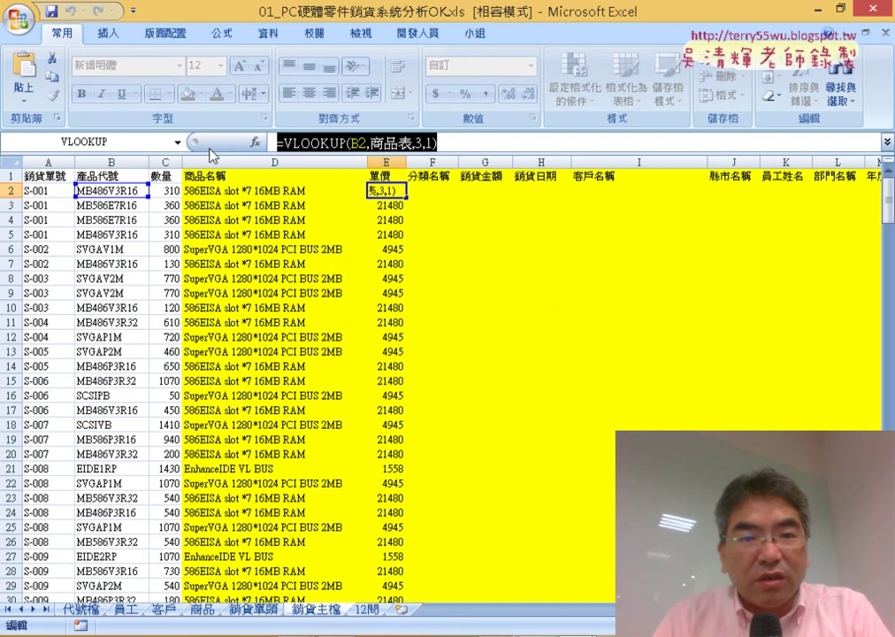
left_click(427, 191)
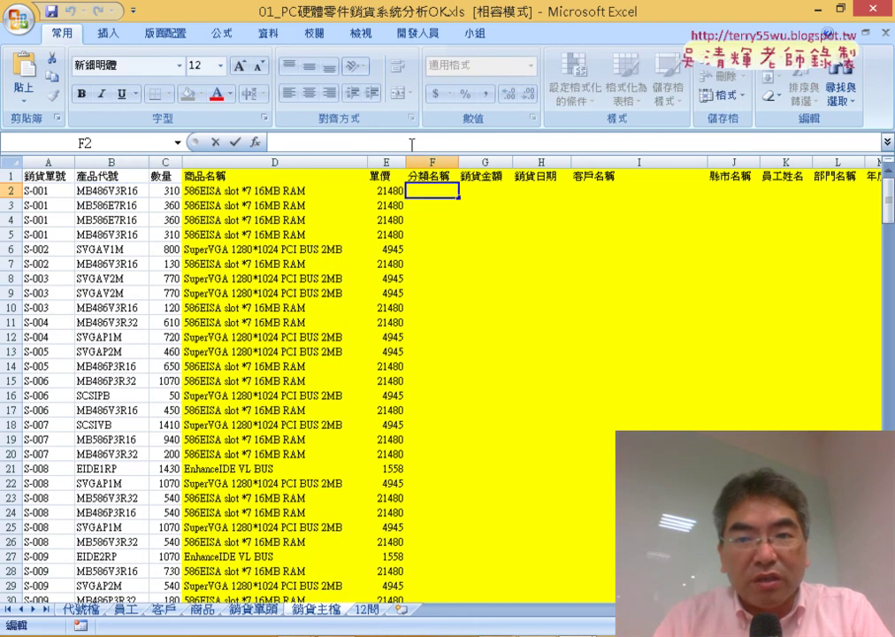
Step: Expand the formula bar and reselect E2's full VLOOKUP formula text
left_click(887, 142)
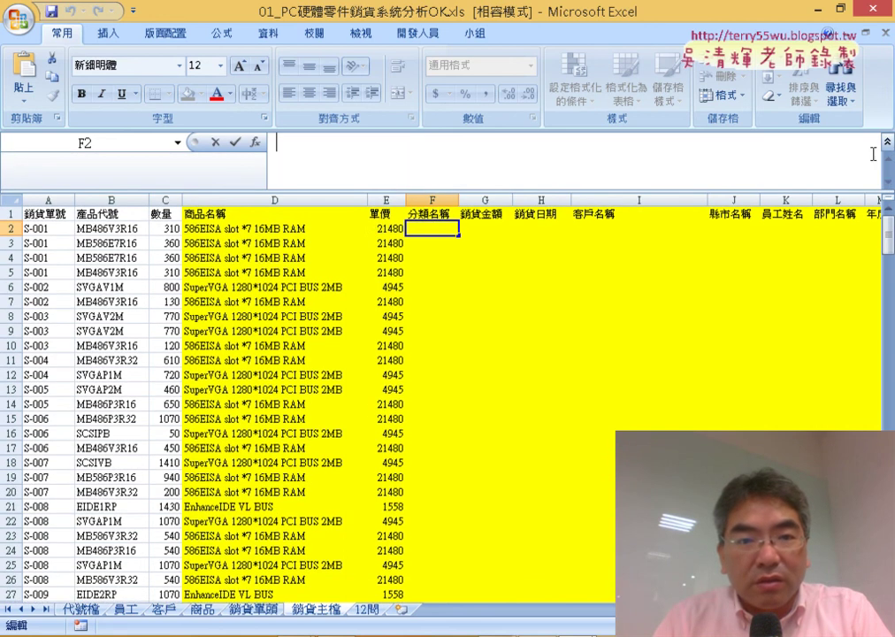
left_click(387, 230)
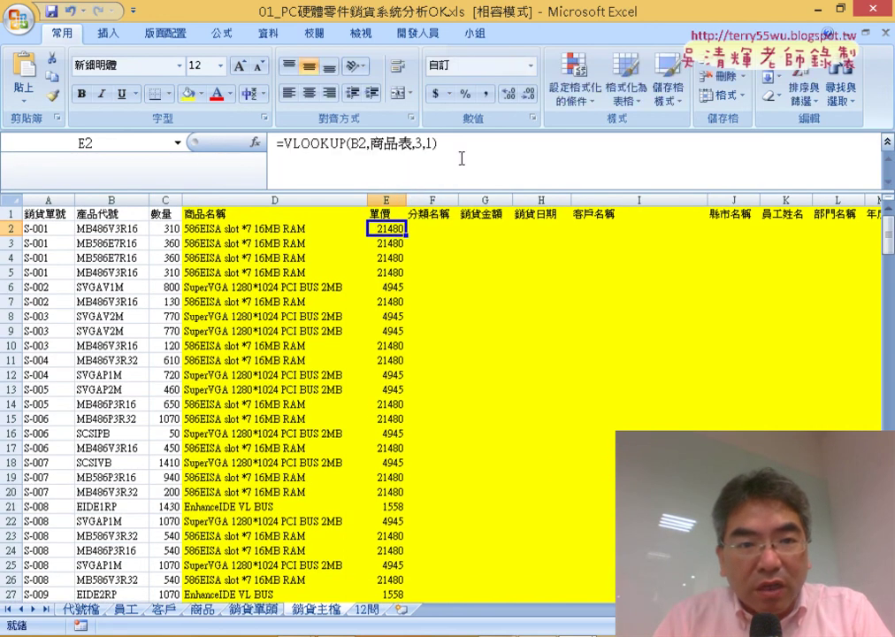
left_click_drag(461, 159, 181, 156)
key("Escape")
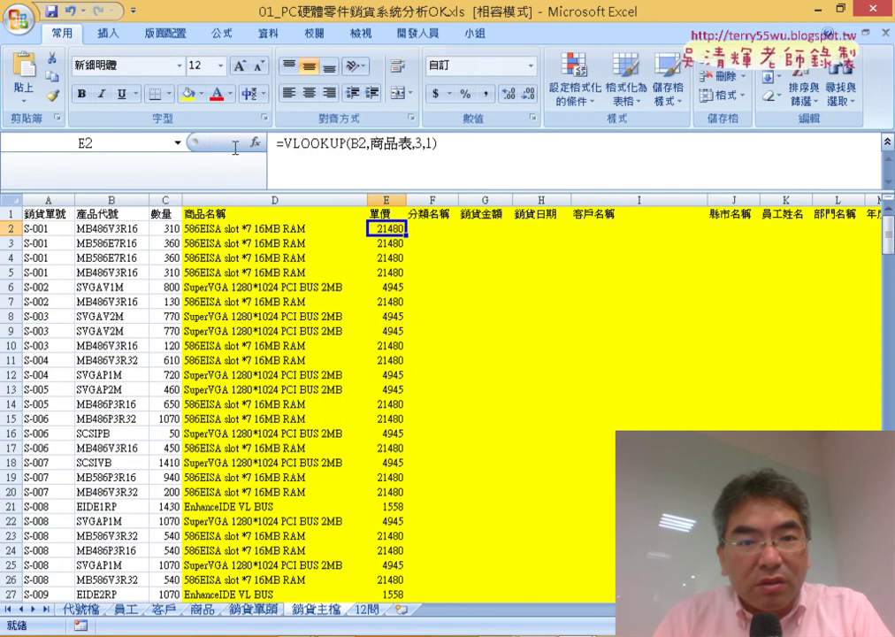
left_click(425, 227)
left_click(388, 153)
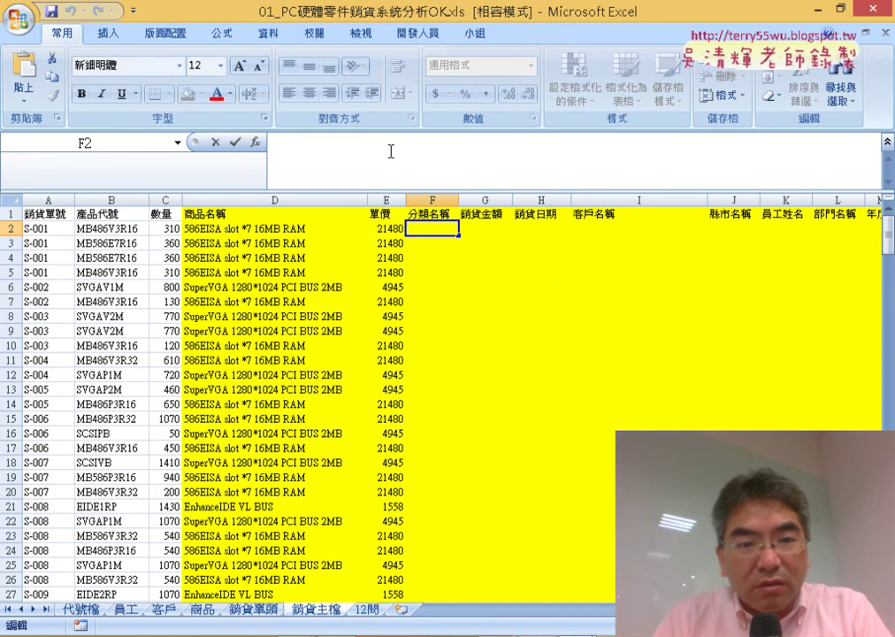
double_click(387, 228)
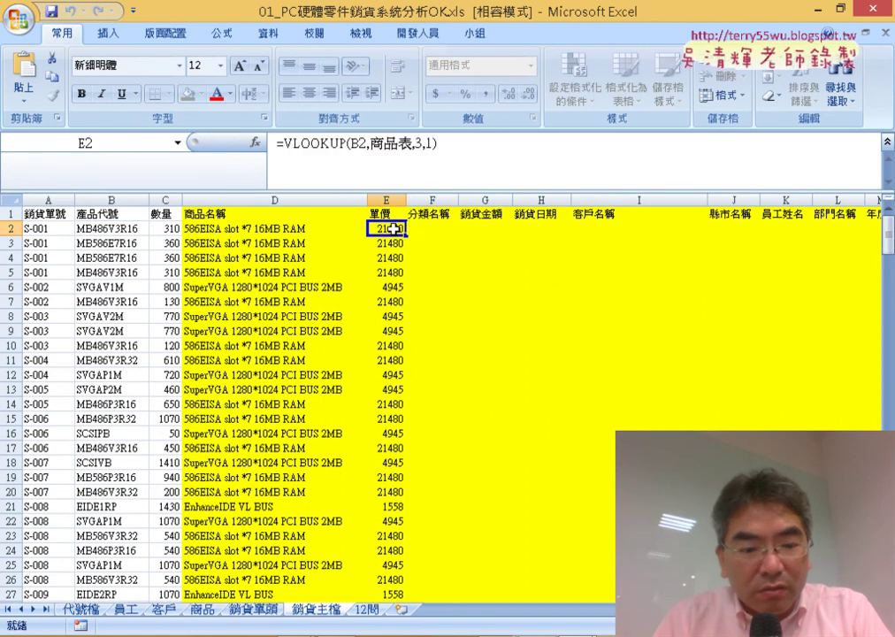
left_click_drag(447, 144, 186, 143)
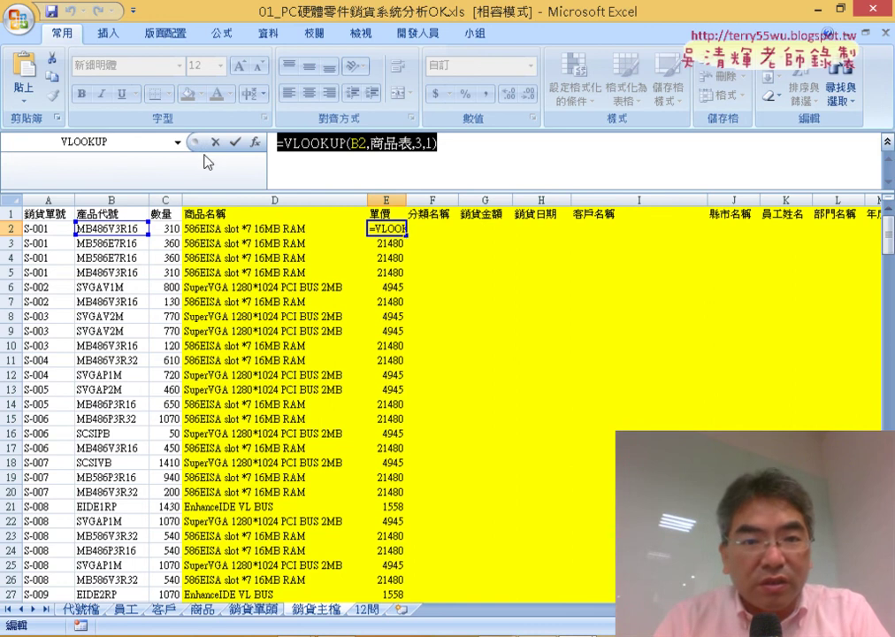
Step: Copy E2's lookup into F2 with column index 4 and fill it down column F
key("ctrl+c")
type("=")
left_click(433, 228)
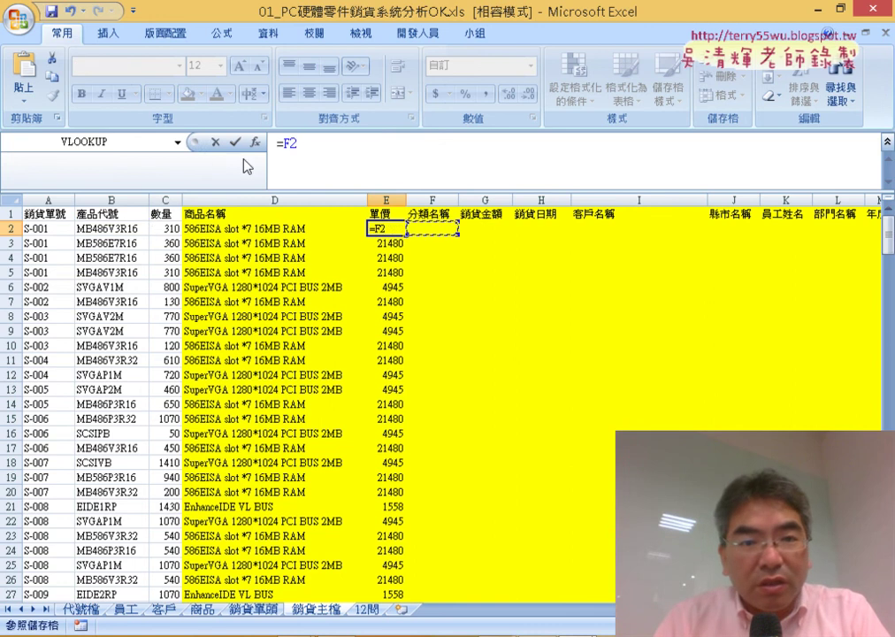
key("Escape")
left_click(429, 229)
left_click(389, 144)
key("ctrl+v")
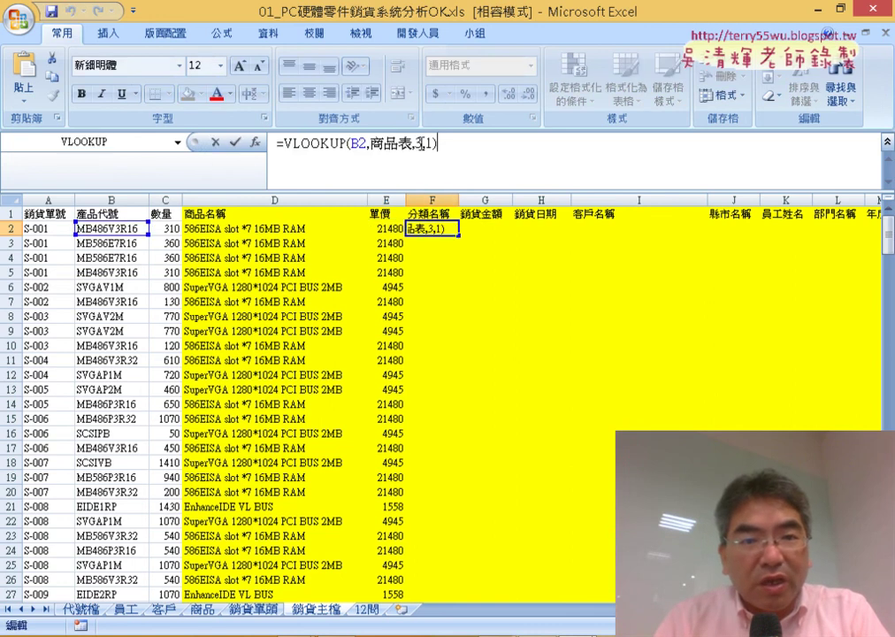
double_click(419, 144)
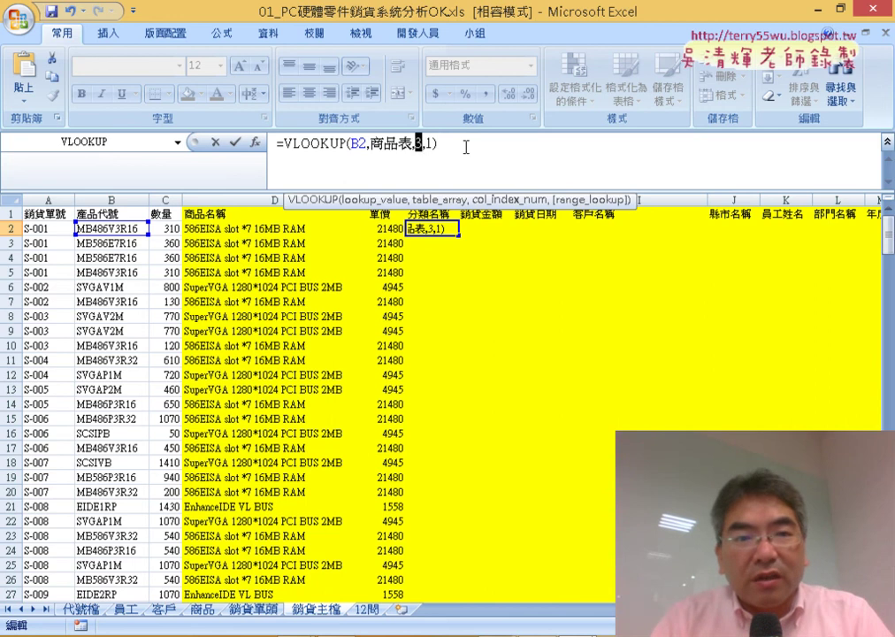
type("4")
left_click(236, 142)
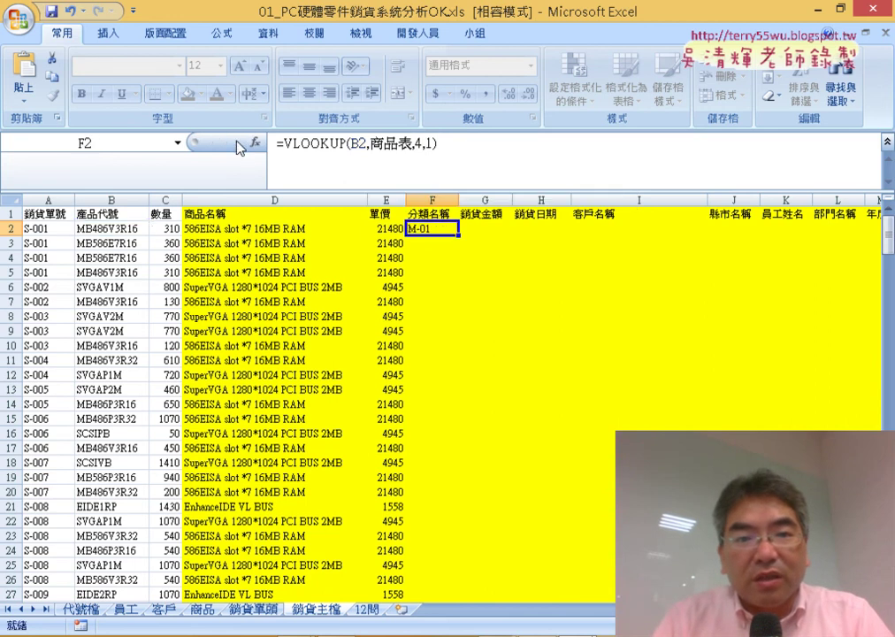
double_click(458, 236)
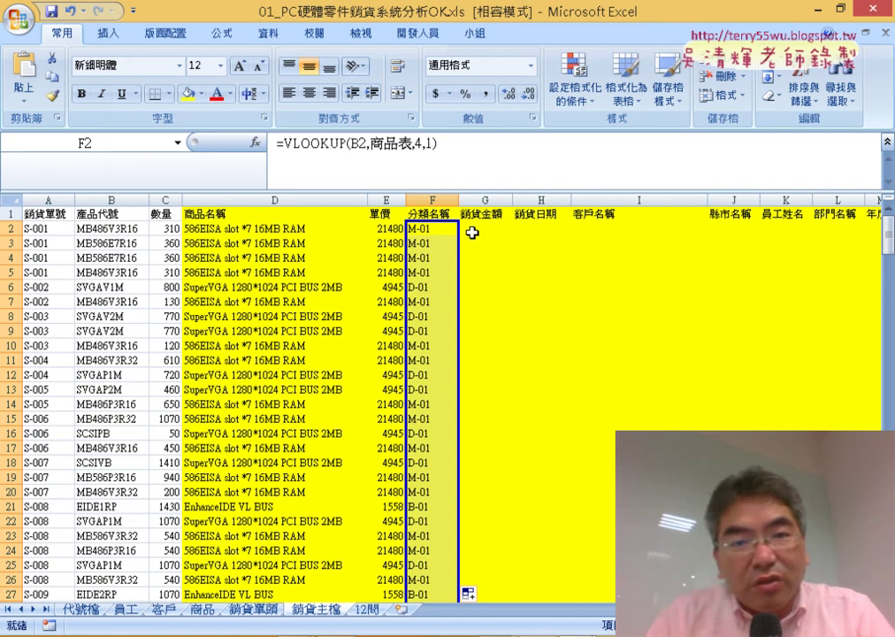
Step: Change F2's column index to 5 and refill =VLOOKUP(B2,商品表,5,1) down 分類名稱
double_click(418, 143)
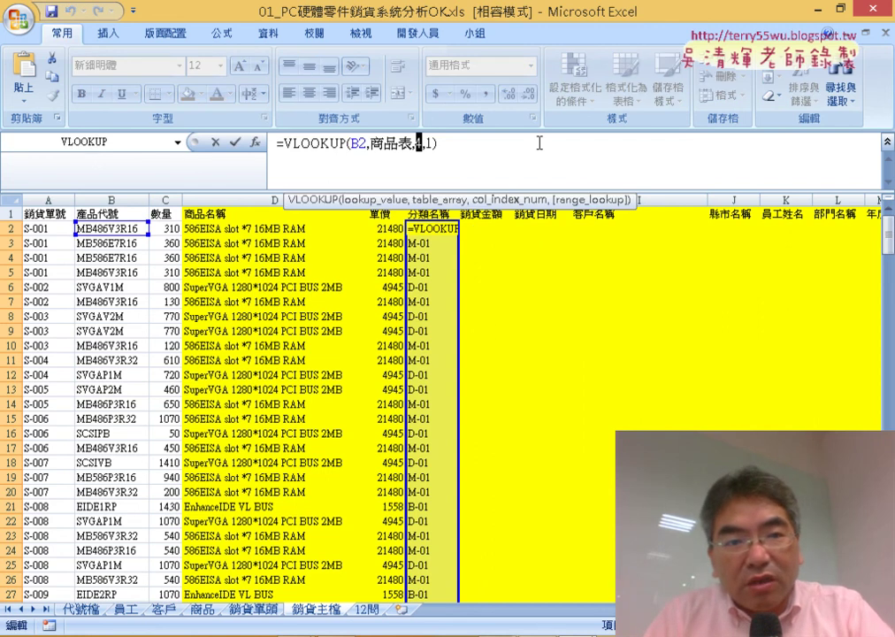
type("5")
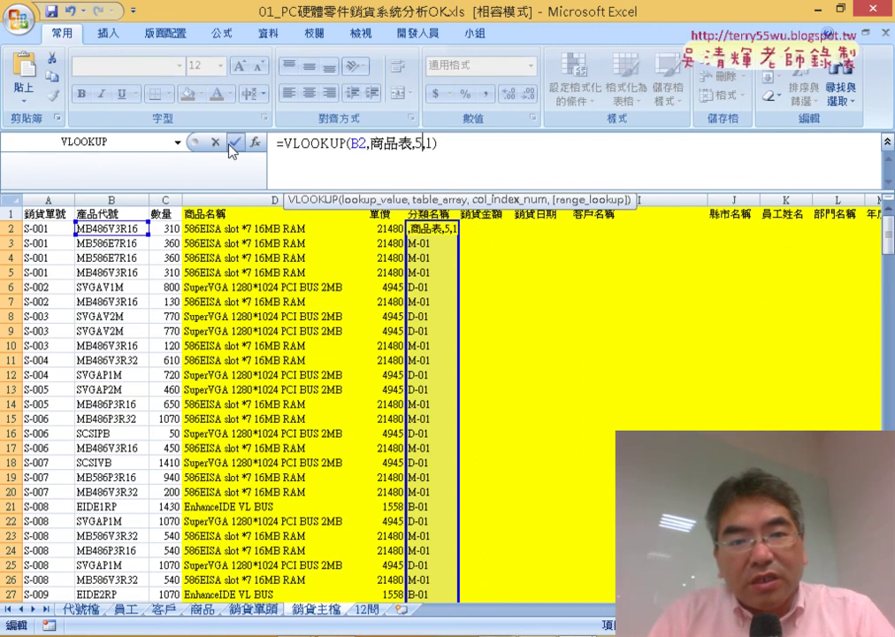
key("Return")
left_click(446, 227)
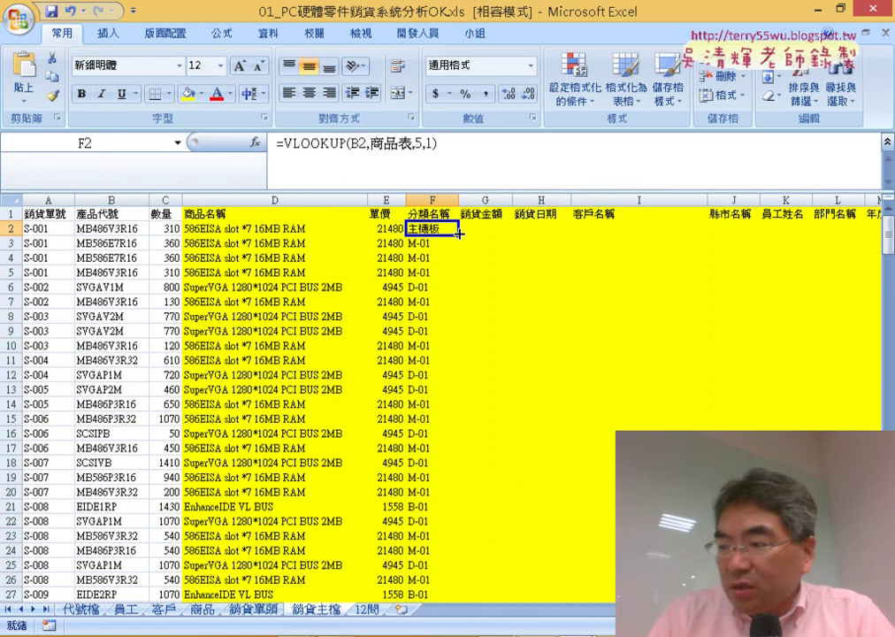
double_click(458, 234)
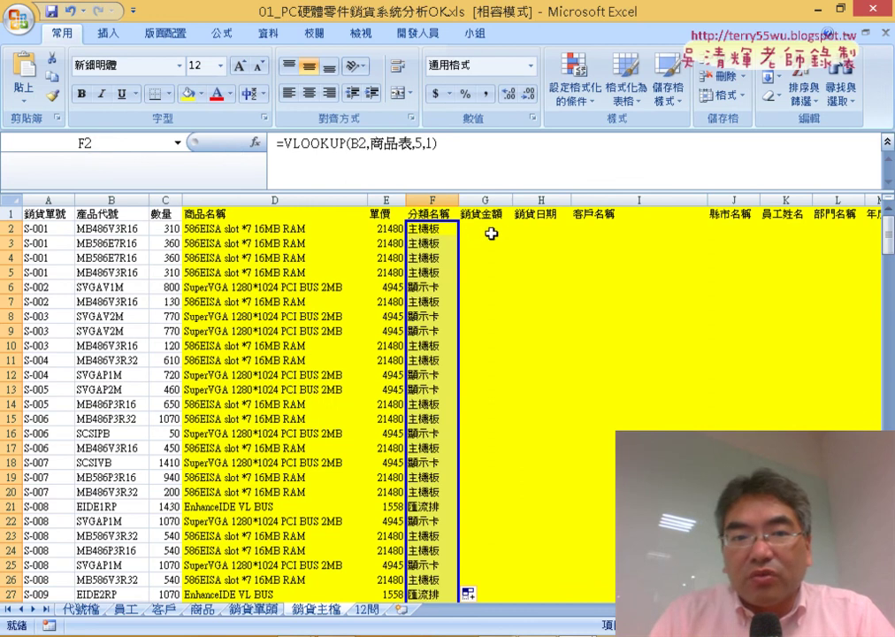
left_click(491, 231)
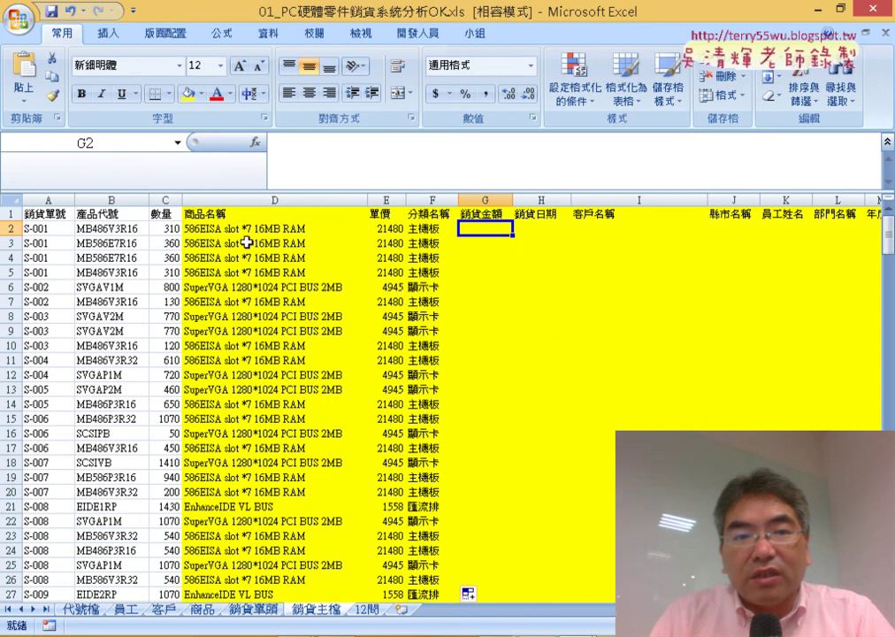
Step: Enter =C2*E2 in G2 and fill it down the 銷貨金額 column
left_click(352, 159)
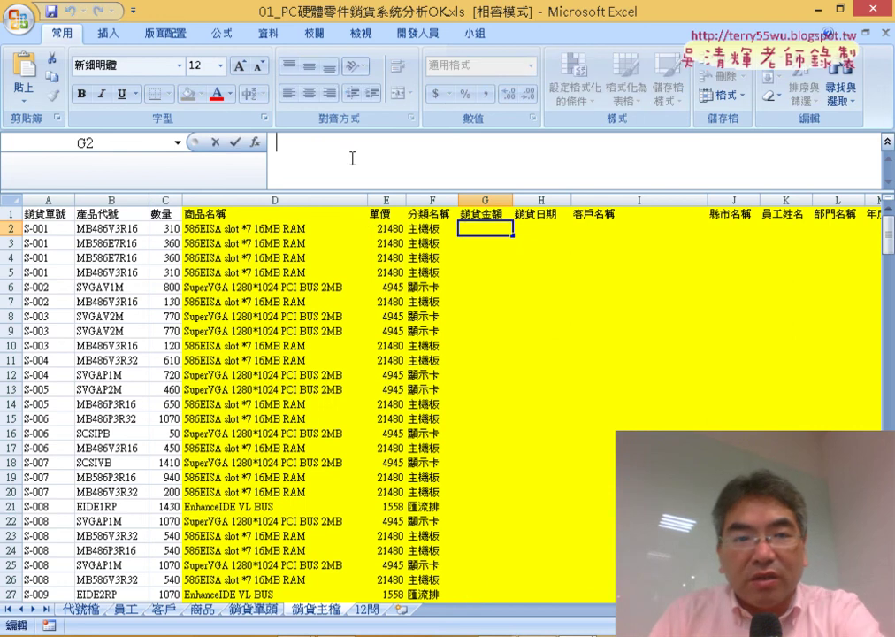
type("=")
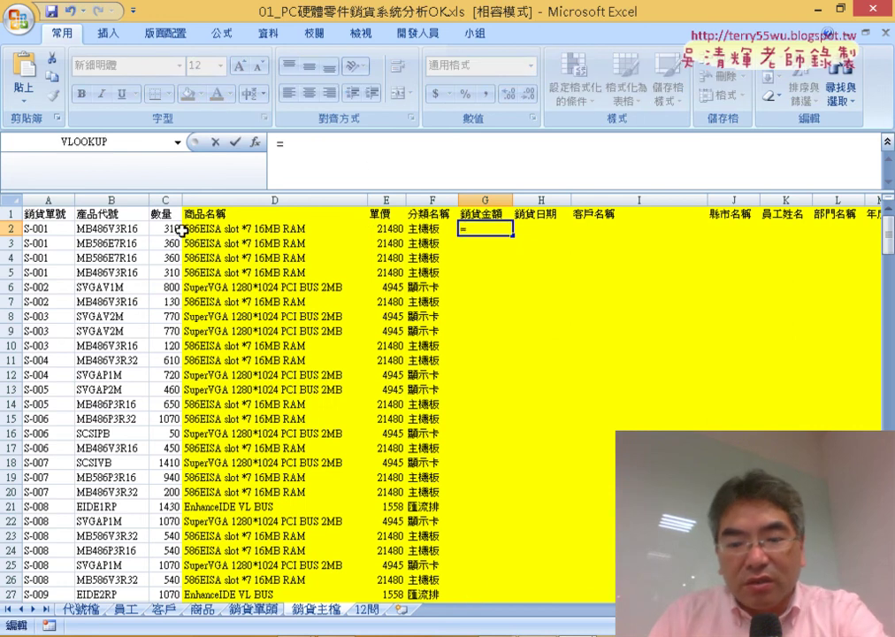
left_click(172, 229)
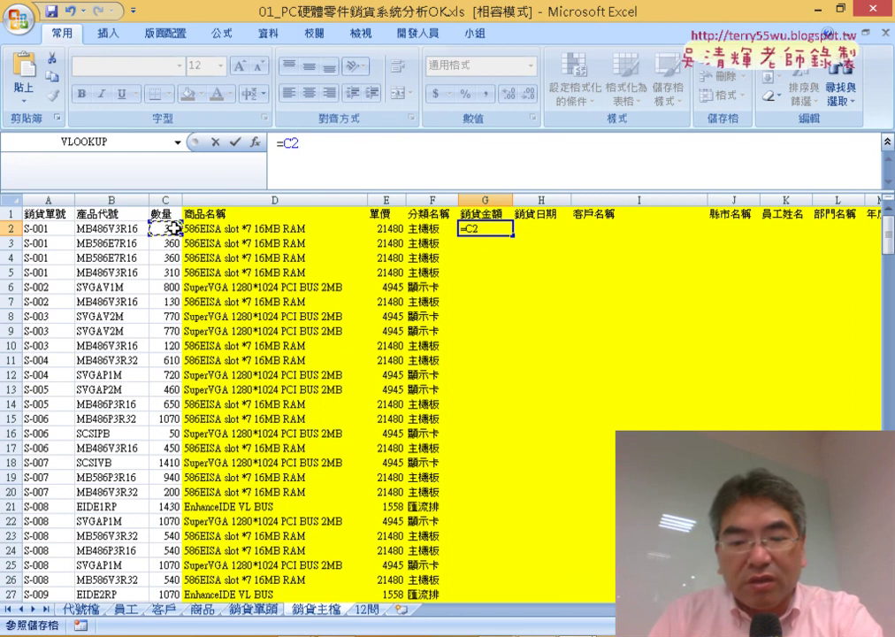
type("*")
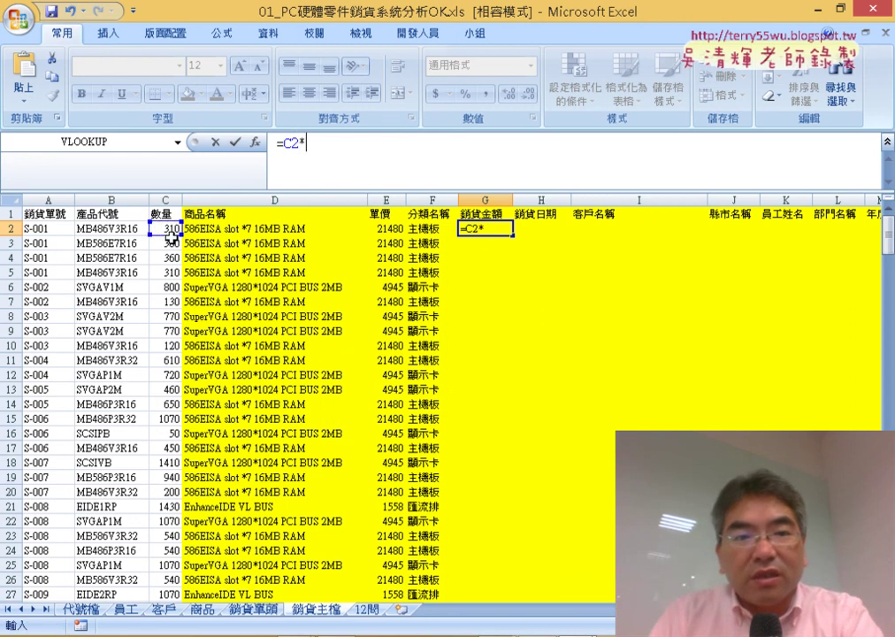
left_click(388, 229)
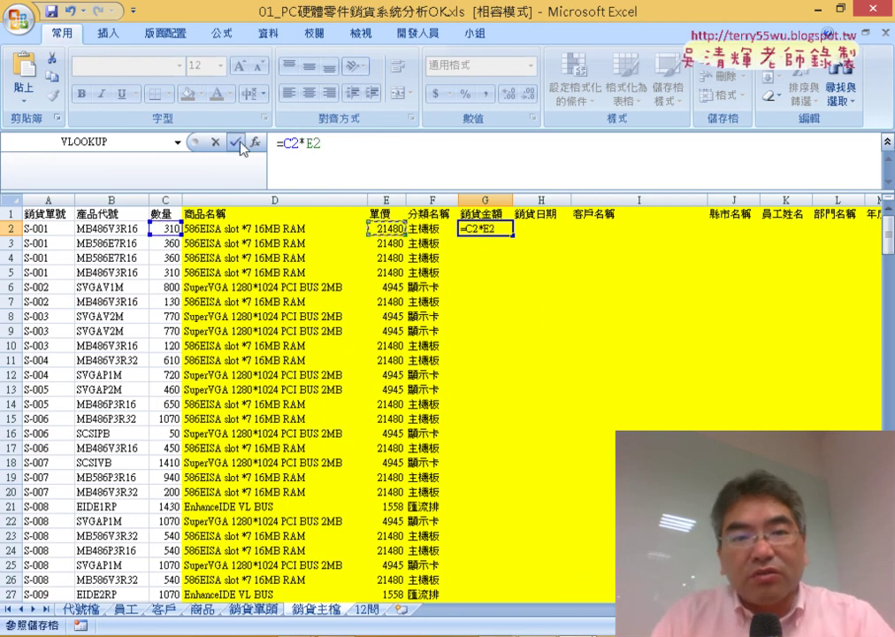
left_click(237, 142)
double_click(512, 236)
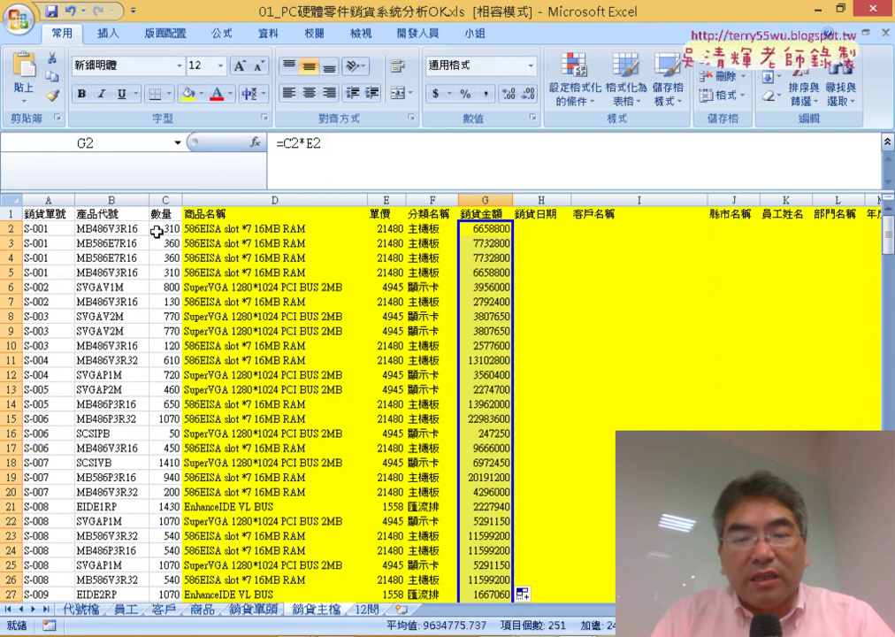
left_click(558, 228)
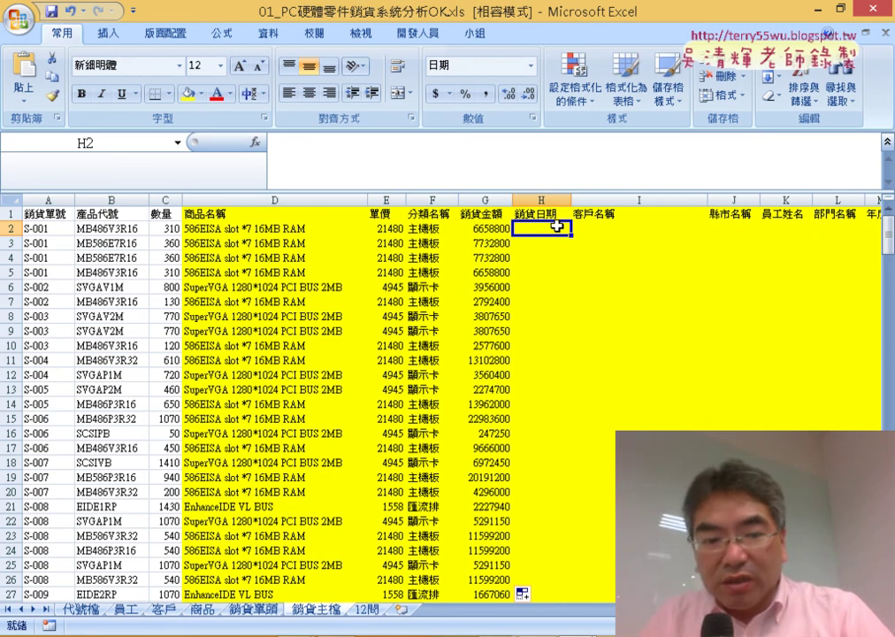
left_click(254, 610)
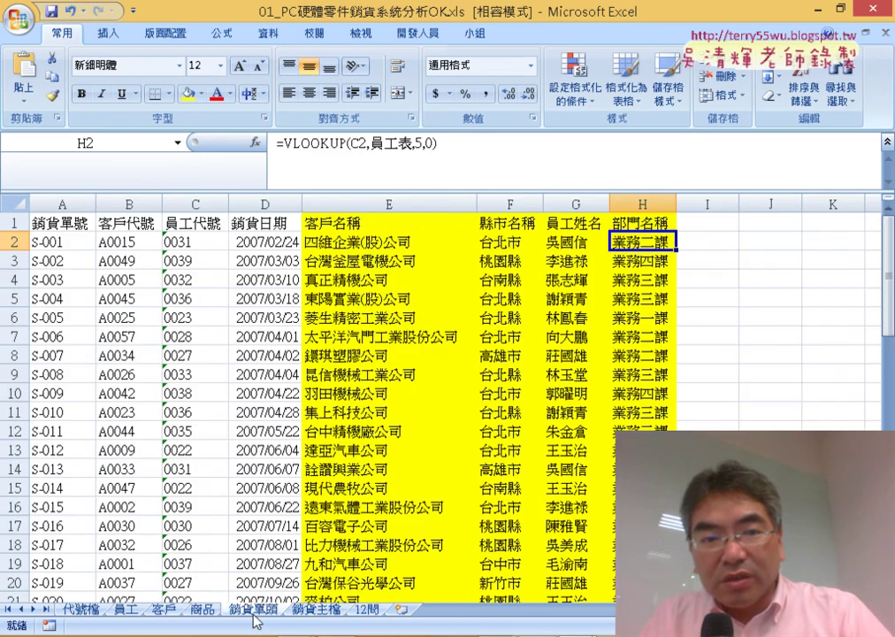
left_click(263, 204)
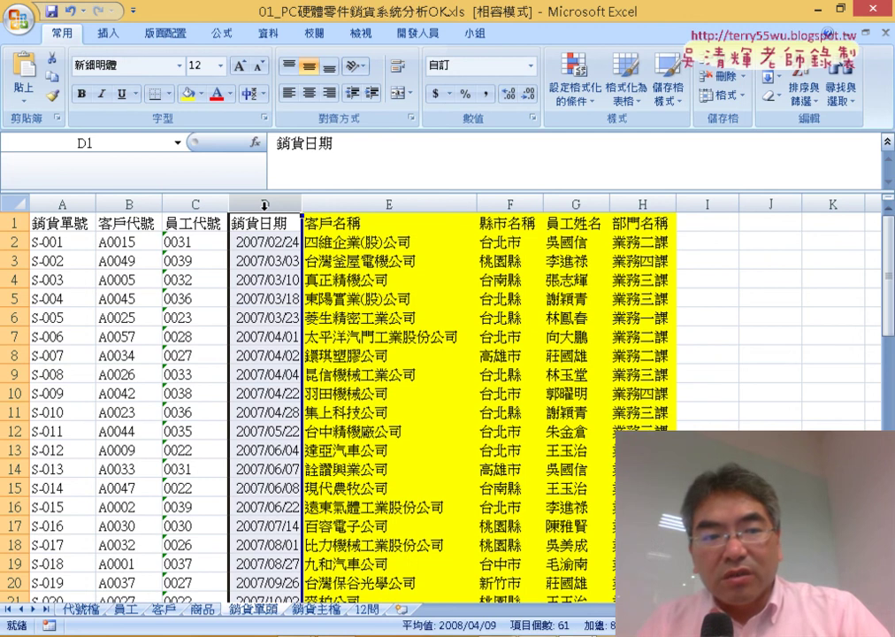
left_click(62, 205)
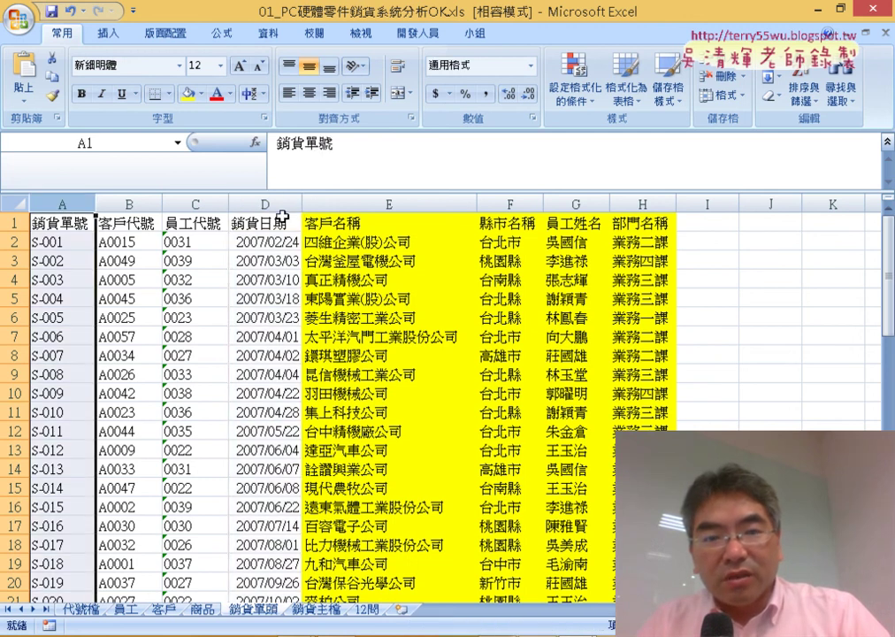
left_click(332, 610)
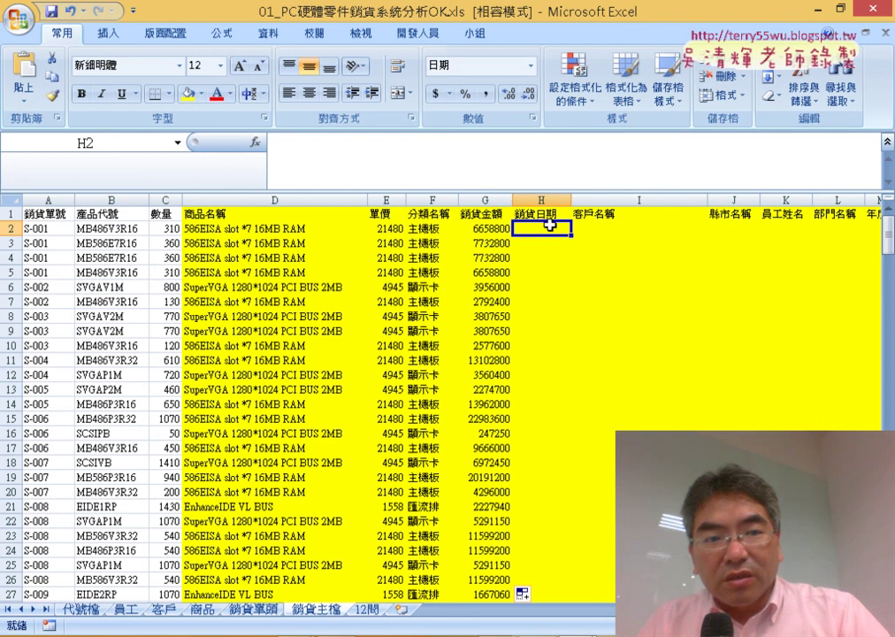
left_click(42, 229)
left_click(541, 229)
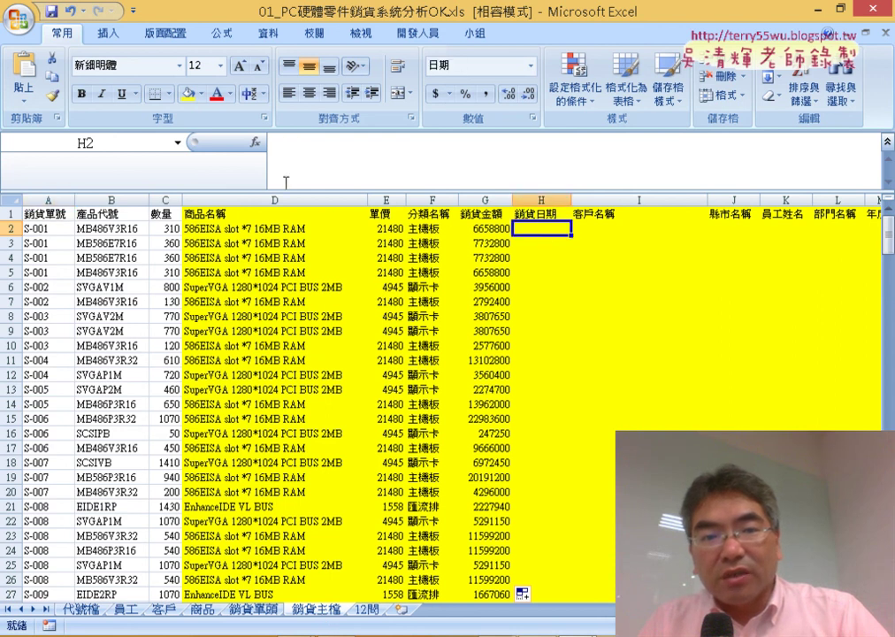
Step: Start a VLOOKUP in H2 with lookup value A2 and the 單頭 range pasted via F3
left_click(256, 142)
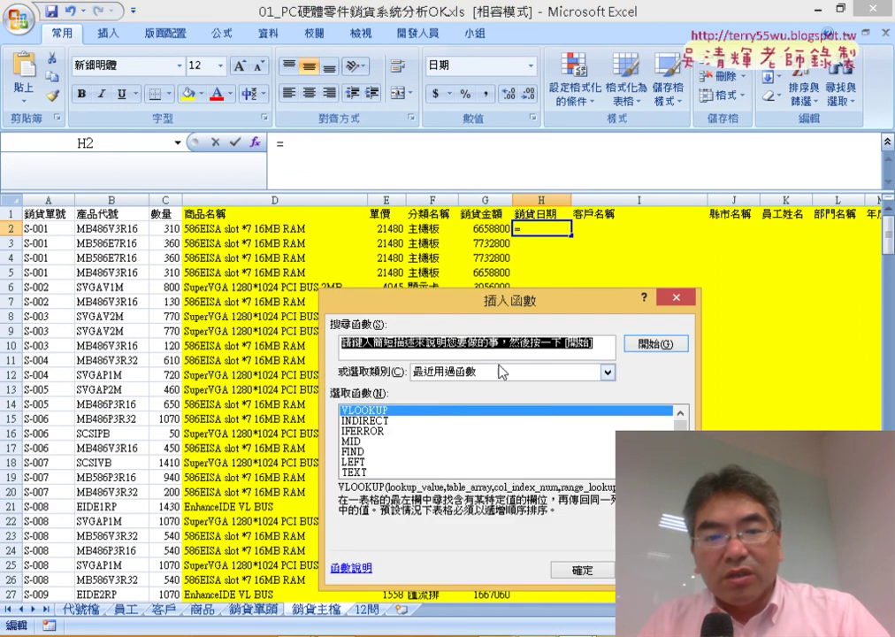
left_click(379, 412)
double_click(387, 413)
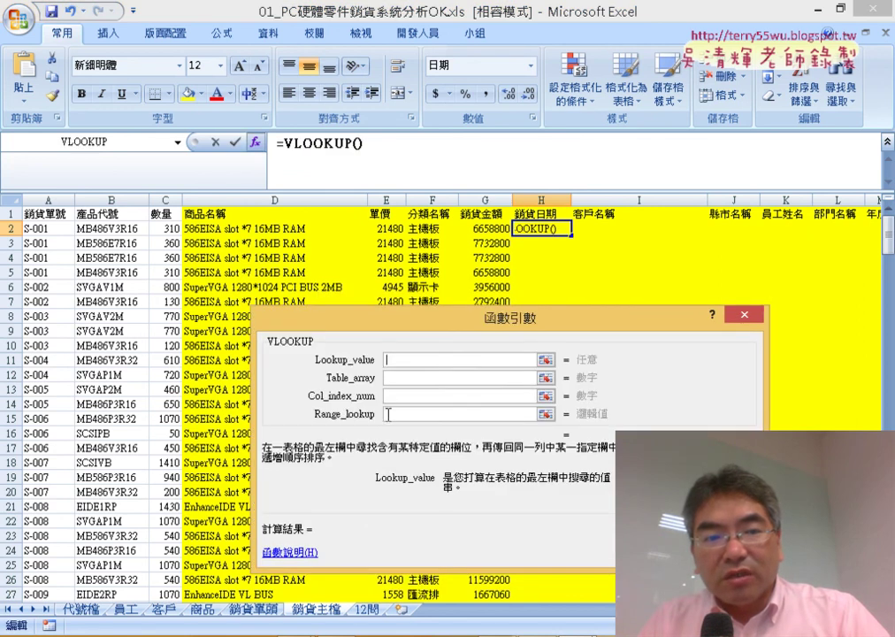
left_click(35, 228)
left_click(403, 380)
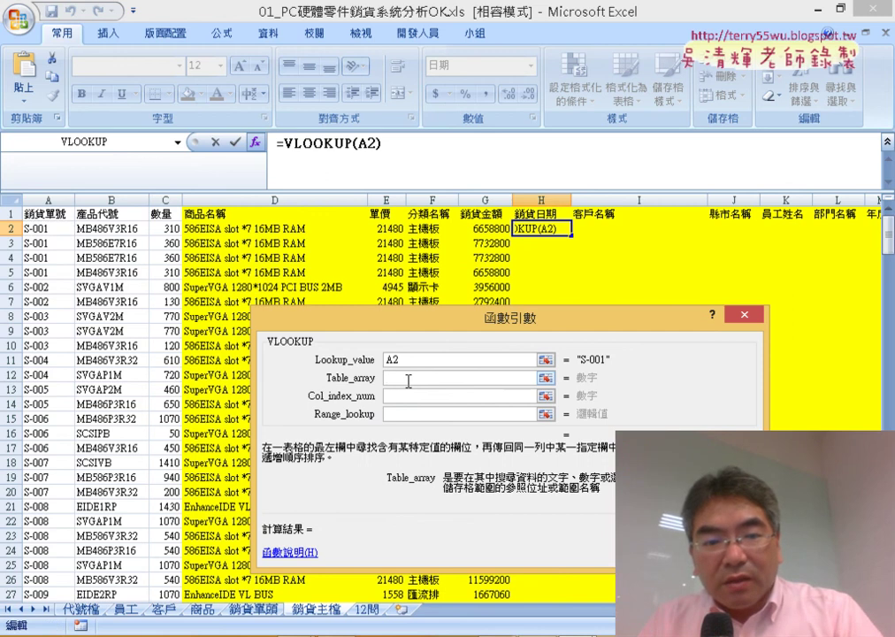
key("F3")
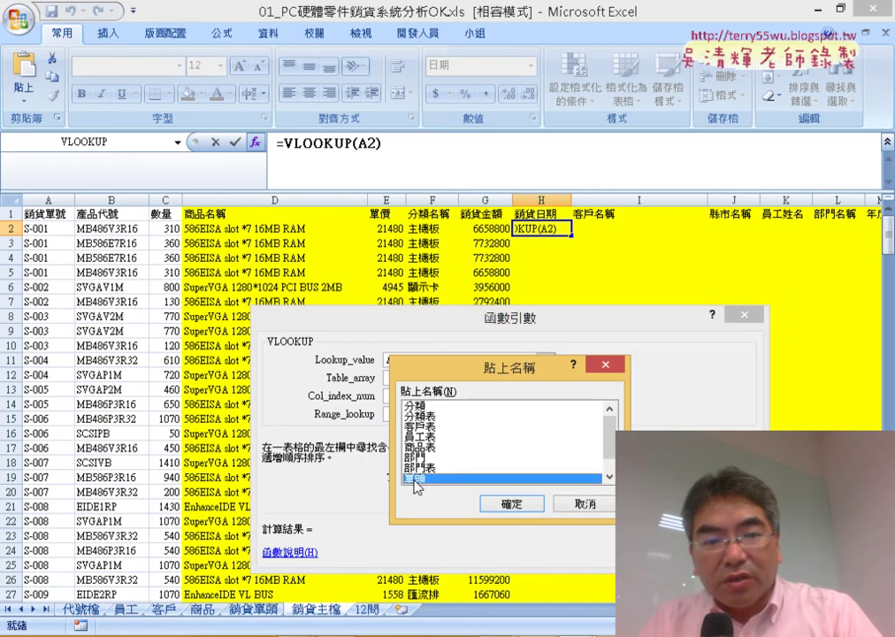
double_click(414, 478)
left_click(409, 397)
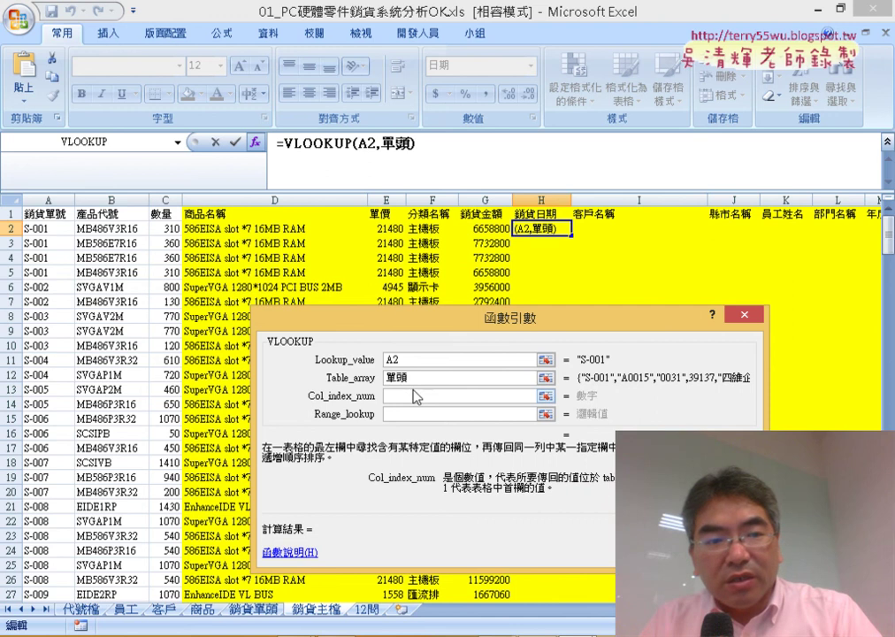
left_click(421, 375)
scroll(56, 241, "up", 1)
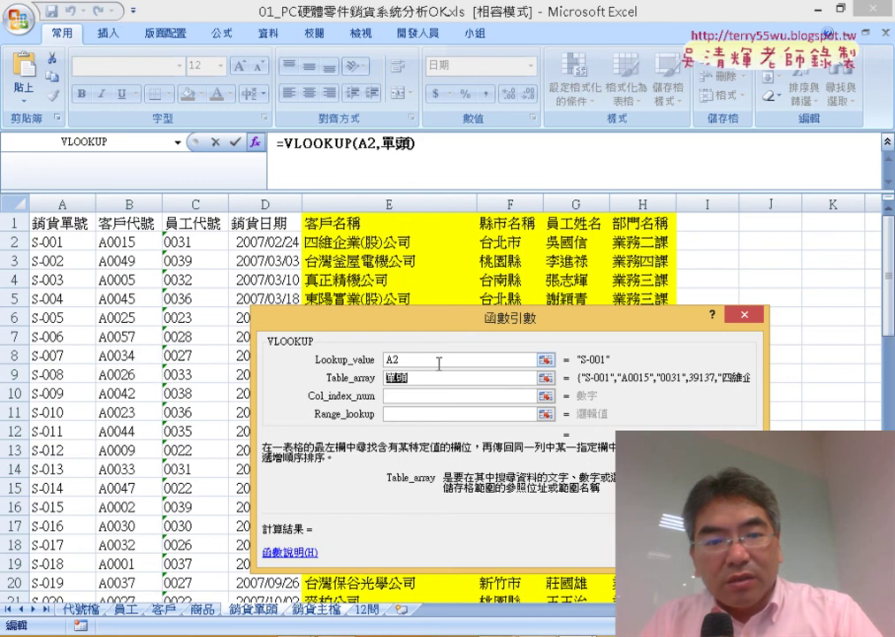
left_click(409, 387)
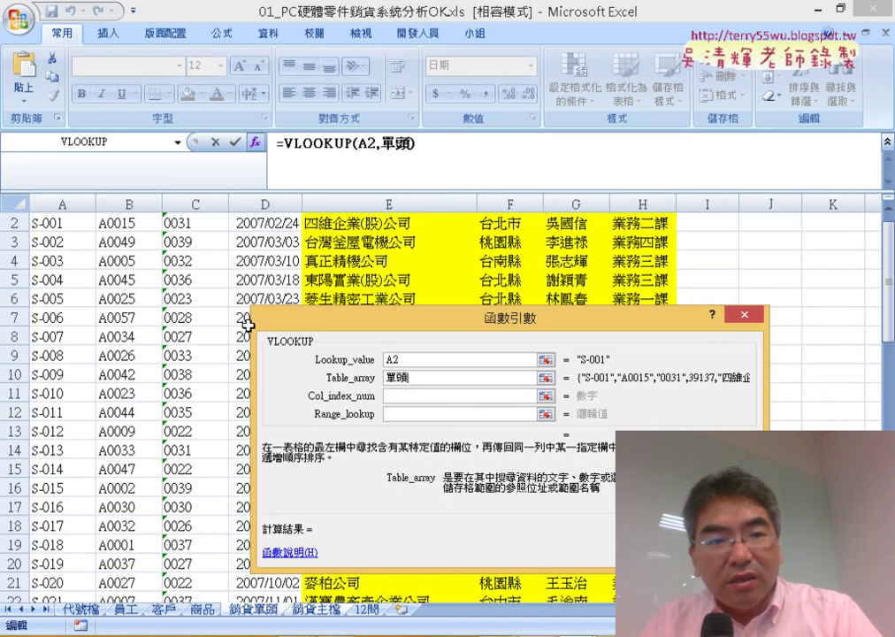
scroll(194, 256, "up", 1)
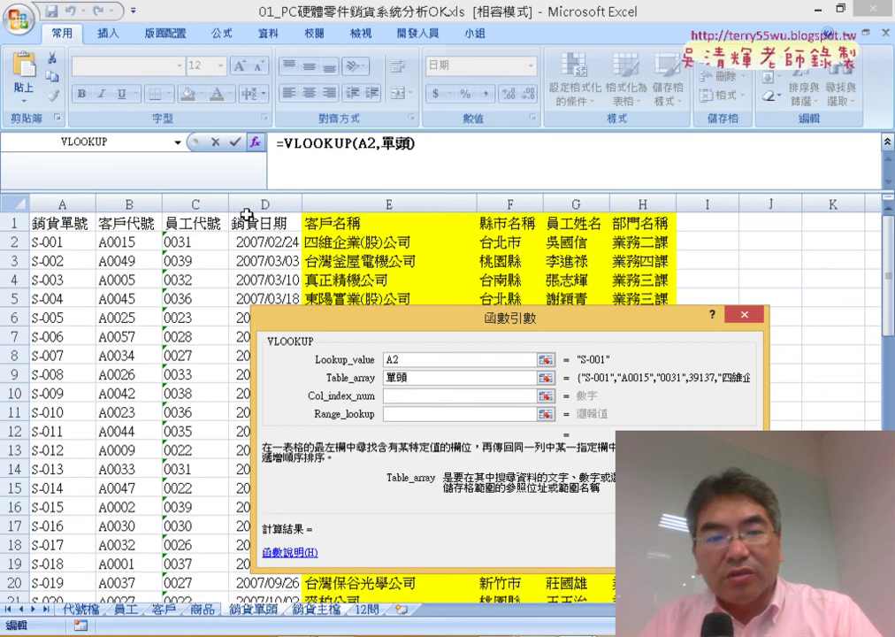
Step: Enter column 4 and match 0, then fill =VLOOKUP(A2,單頭,4,0) down 銷貨日期
left_click(410, 397)
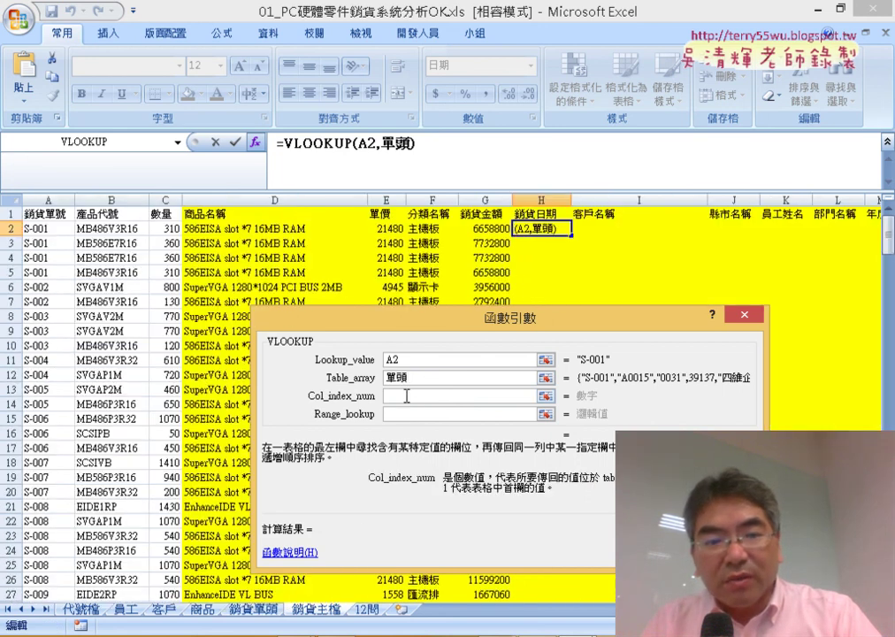
type("4")
left_click(407, 412)
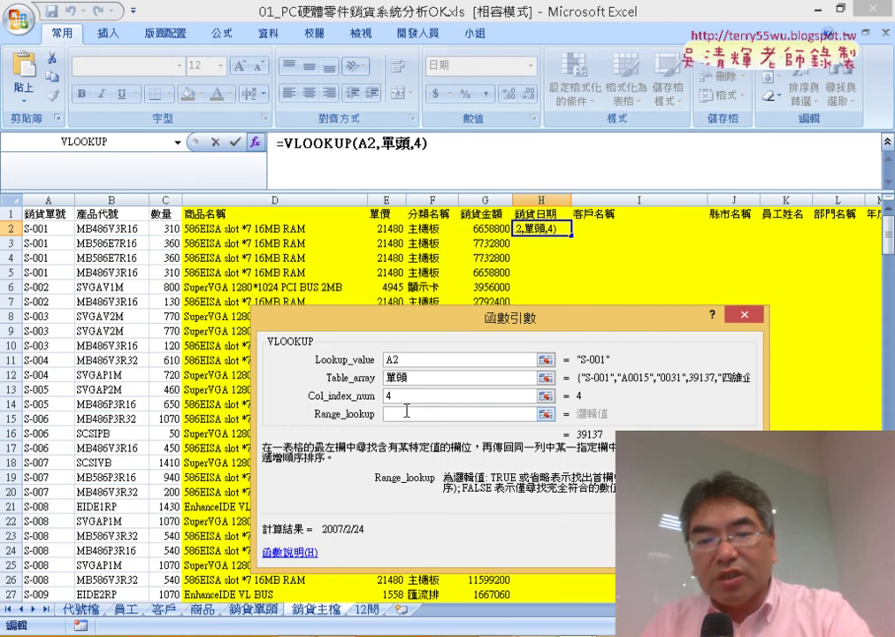
type("0")
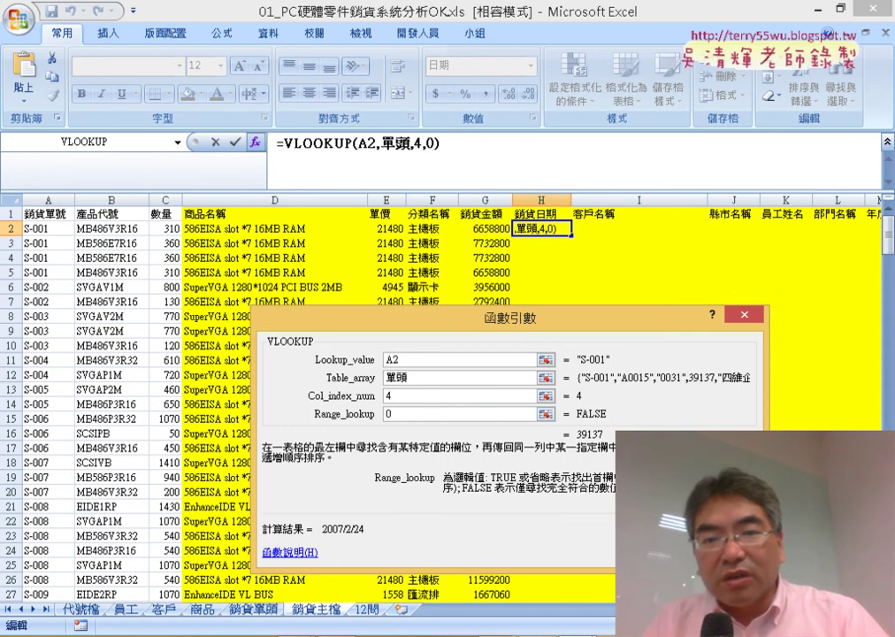
key("Return")
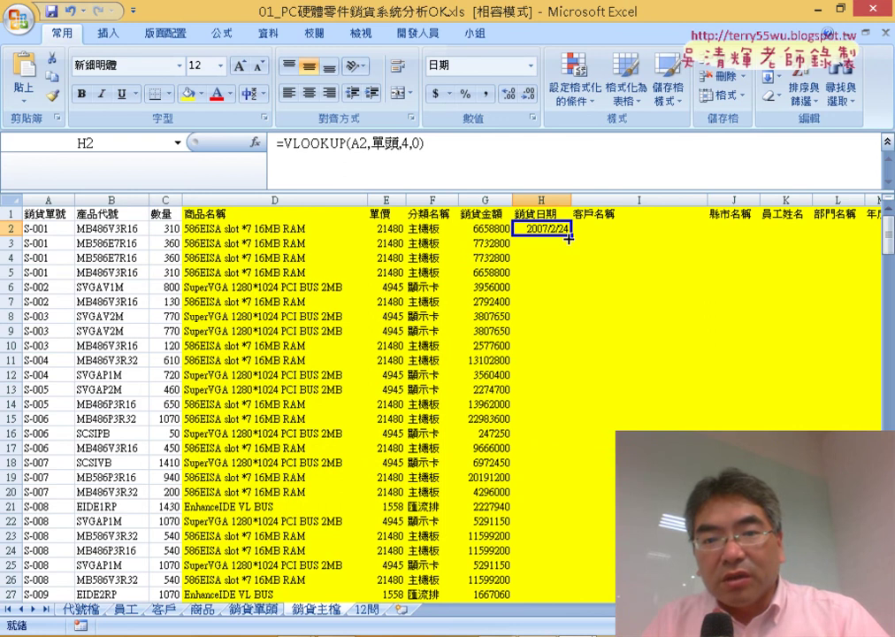
double_click(568, 237)
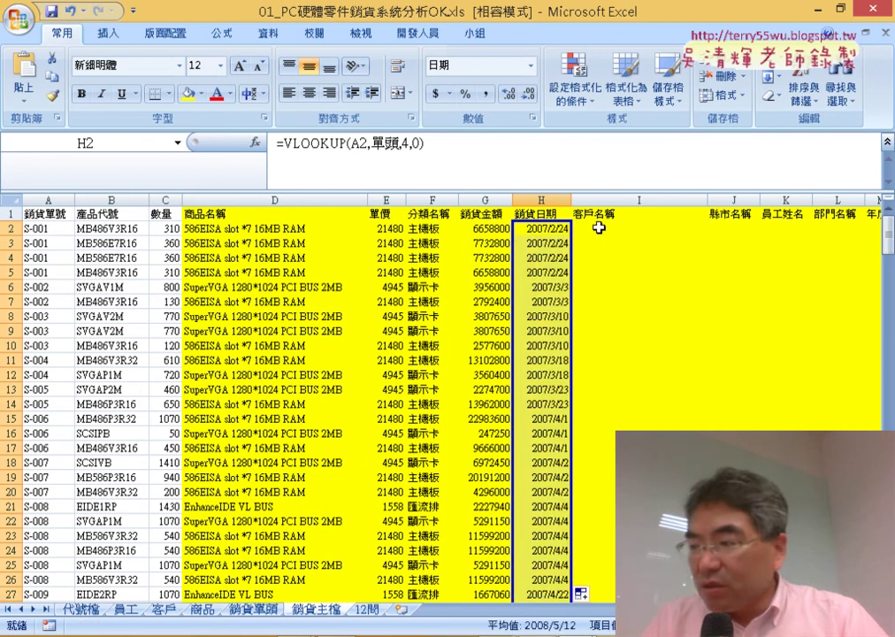
left_click(597, 228)
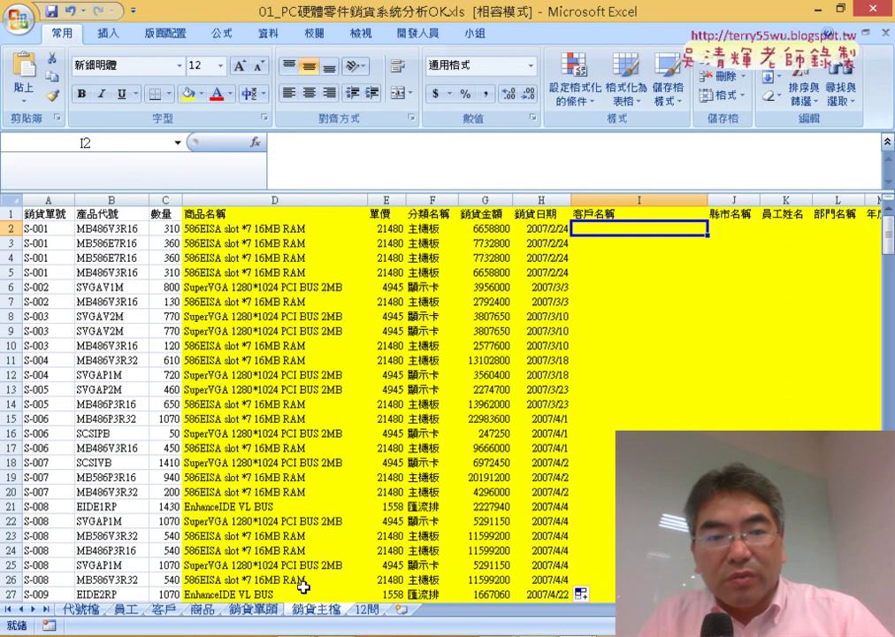
Step: Inspect the 銷貨日期, 客戶名稱, 縣市名稱 and 員工姓名 columns on the 銷貨單頭 sheet
left_click(256, 609)
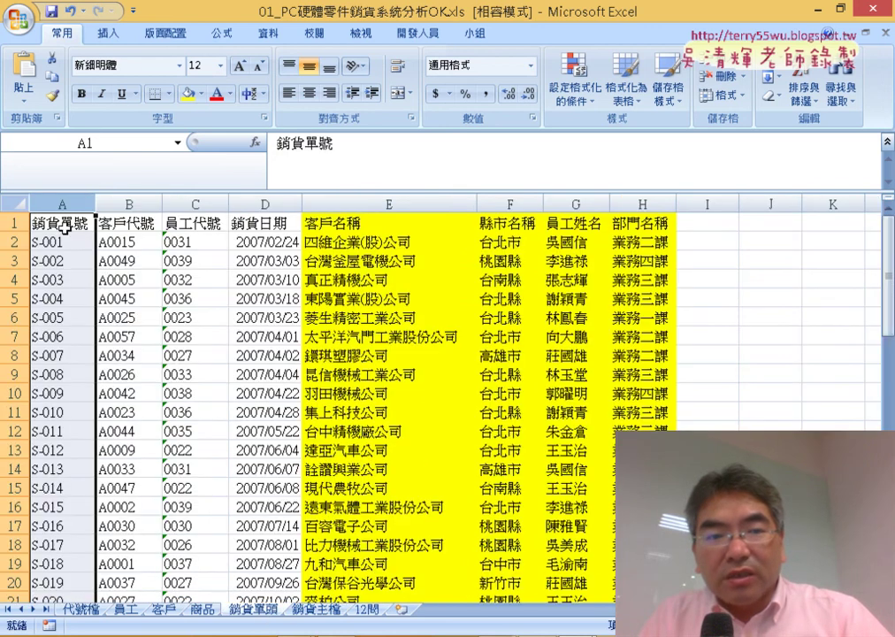
left_click(277, 199)
left_click(417, 199)
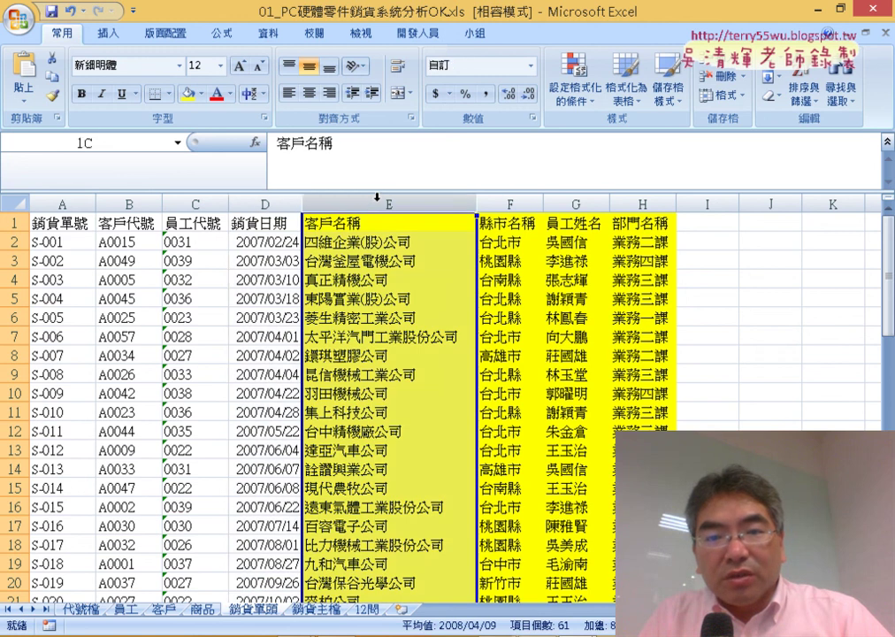
left_click(512, 199)
left_click(573, 202)
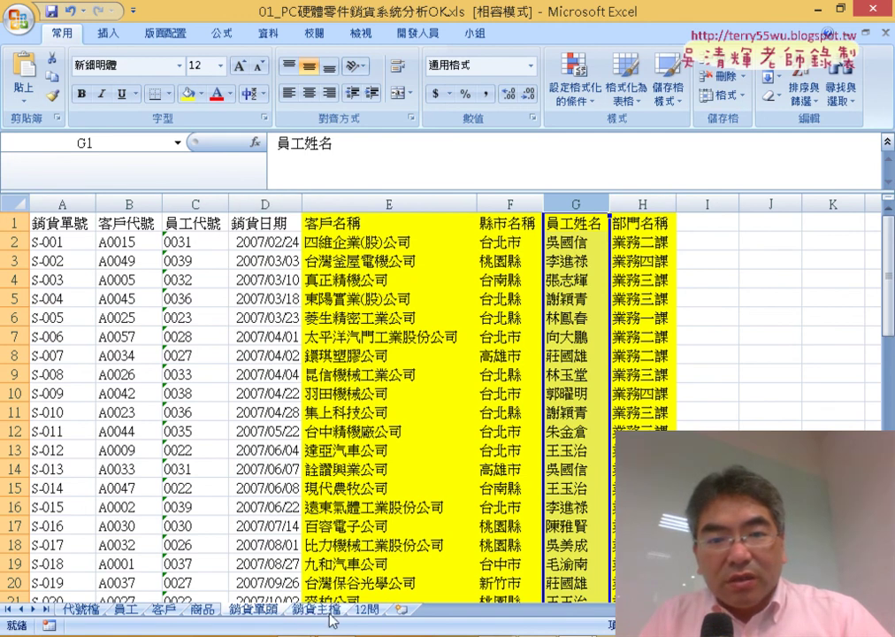
Step: Back on 銷貨主檔, review H2's =VLOOKUP(A2,單頭,4,0) and select its formula text to copy
key("ctrl+Page_Down")
left_click(555, 227)
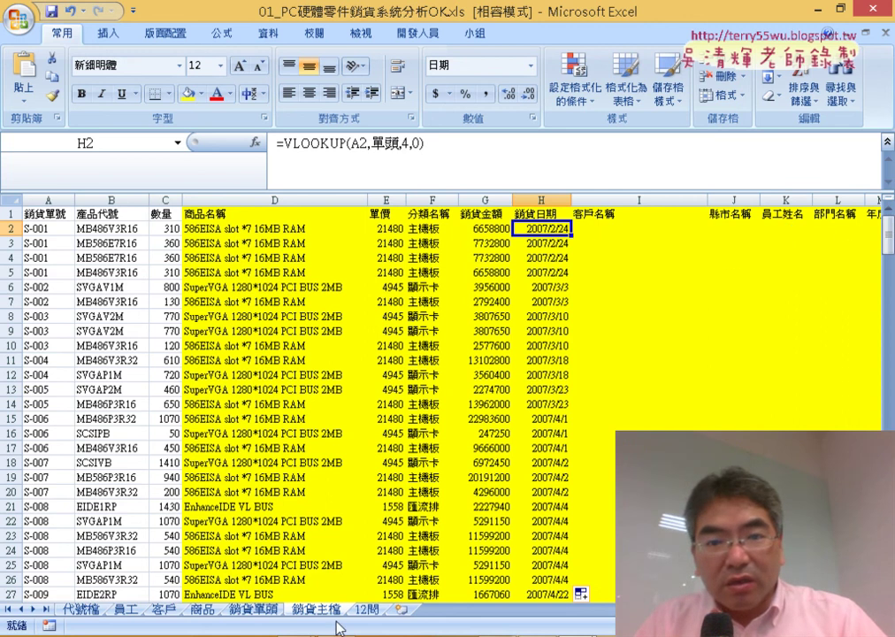
left_click(253, 610)
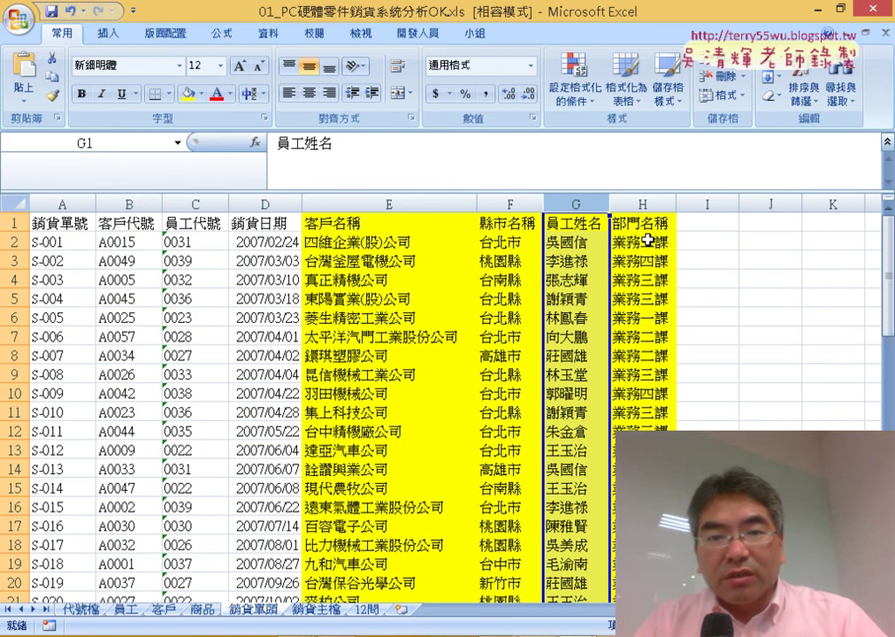
key("ctrl+Page_Down")
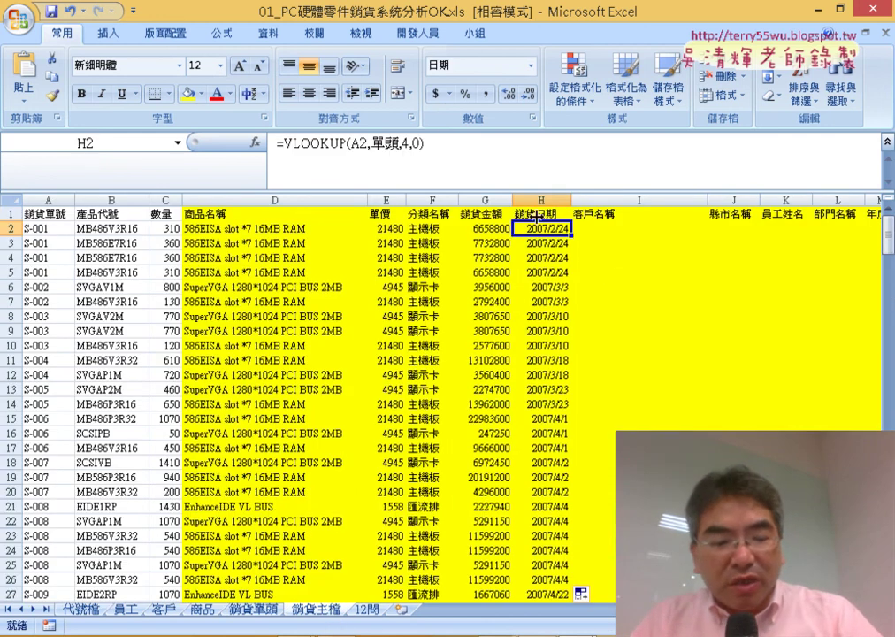
left_click_drag(425, 143, 232, 133)
key("ctrl+c")
Step: Fill the 客戶名稱 column from I2 with the pasted lookup using column index 5
left_click(310, 150)
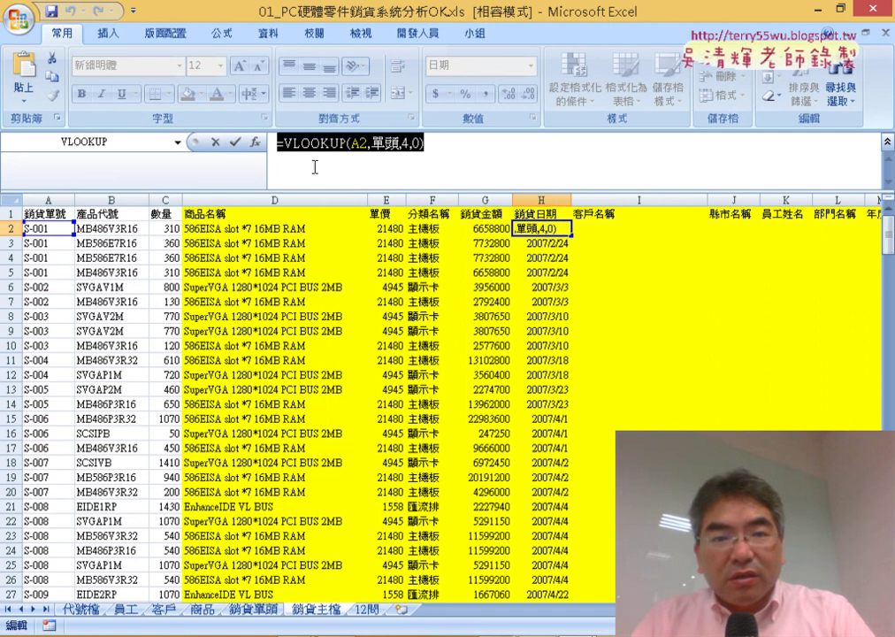
key("Escape")
left_click(642, 228)
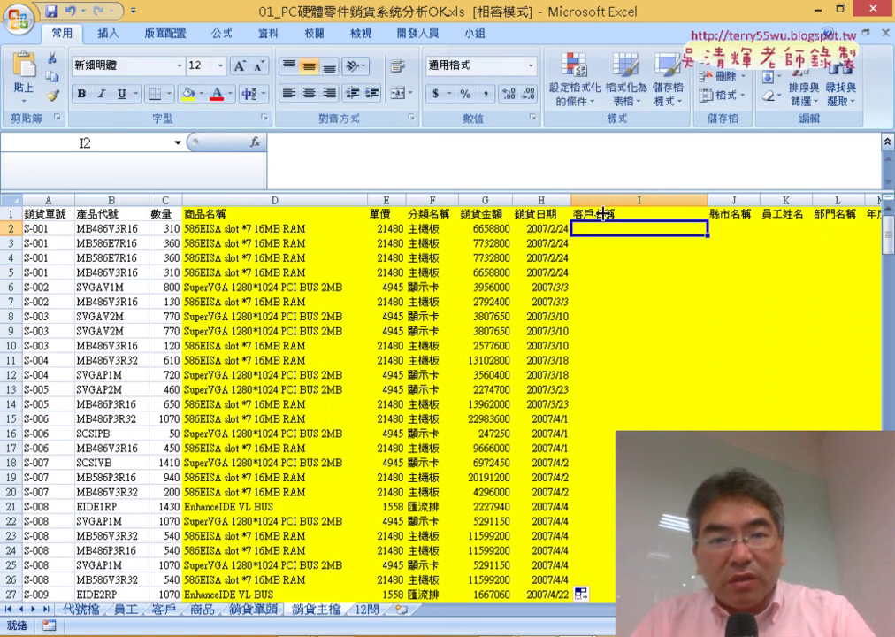
left_click(469, 157)
key("ctrl+v")
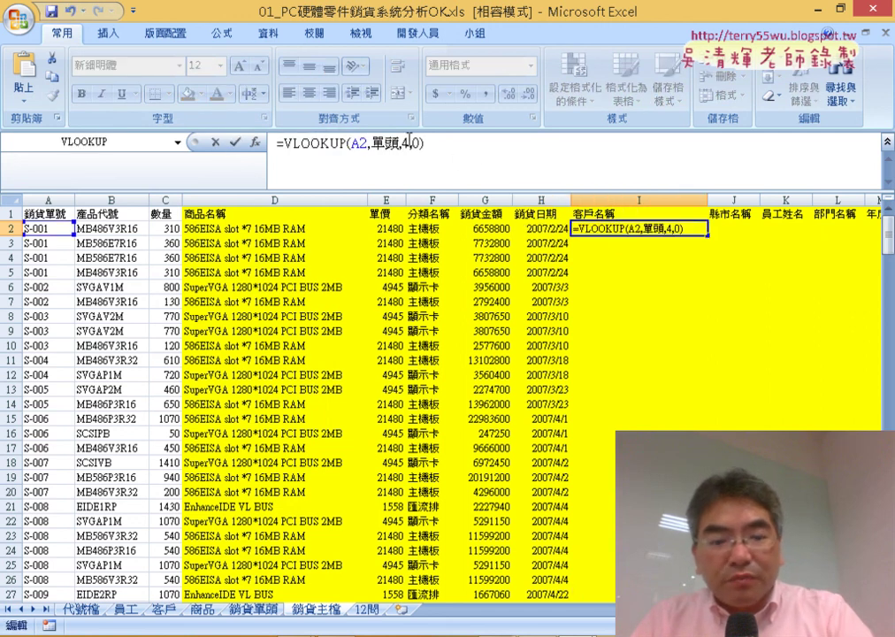
double_click(406, 143)
type("5")
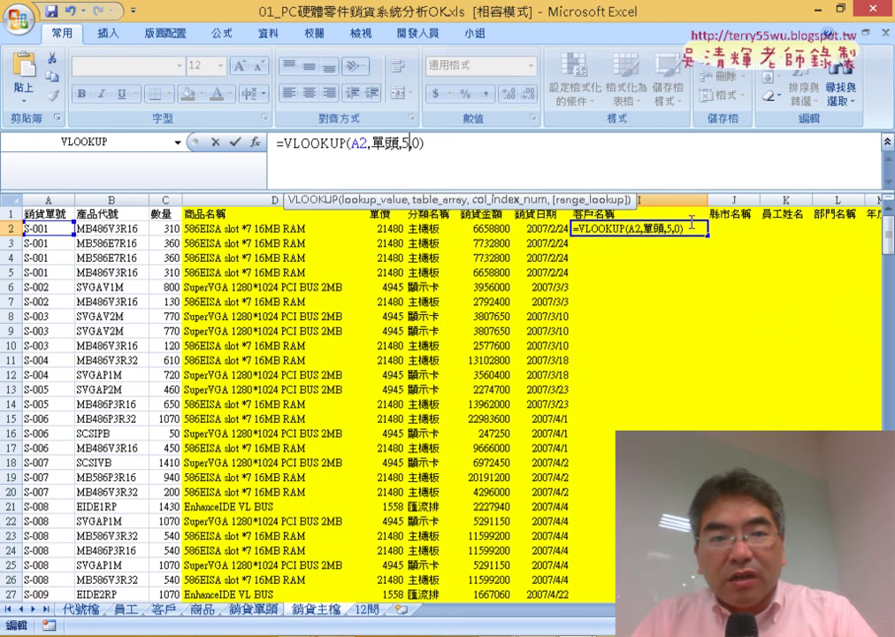
left_click(237, 143)
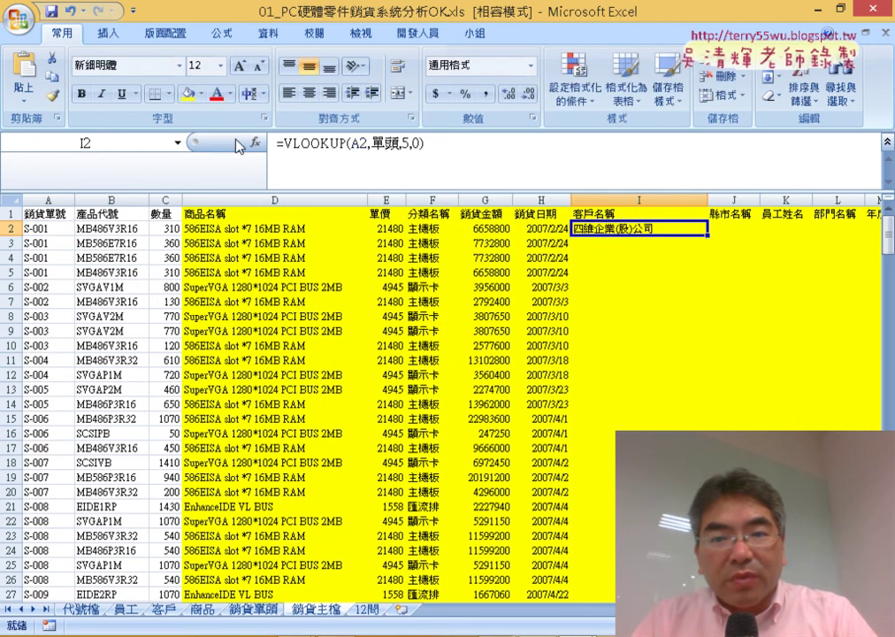
double_click(709, 239)
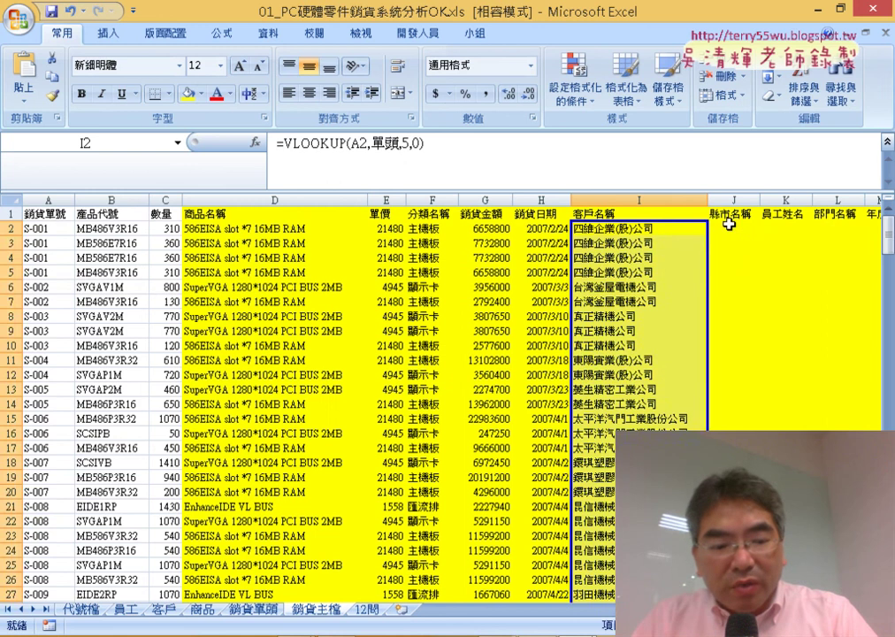
Step: Fill the 縣市名稱 column from J2 with the lookup using column index 6
left_click(719, 228)
left_click(452, 157)
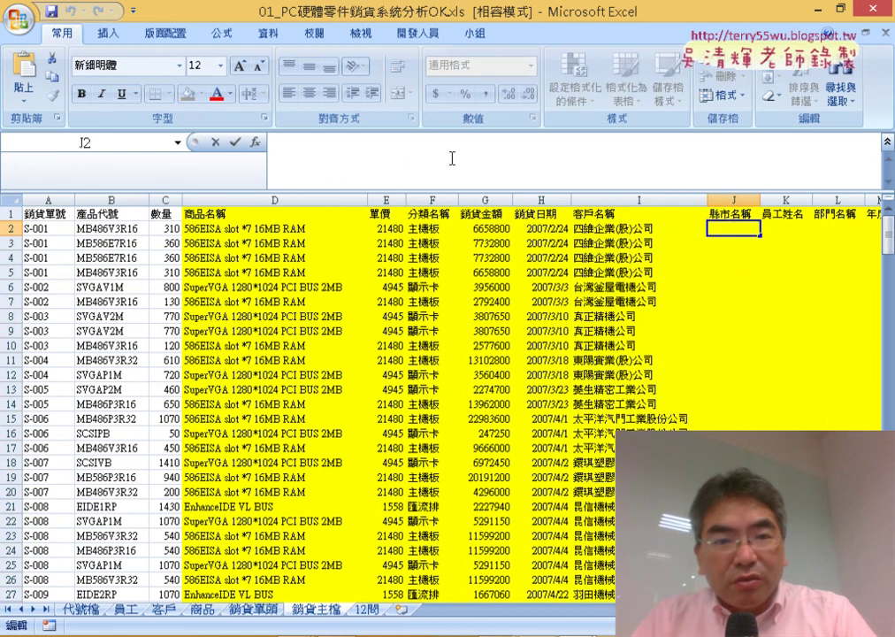
key("ctrl+v")
double_click(406, 142)
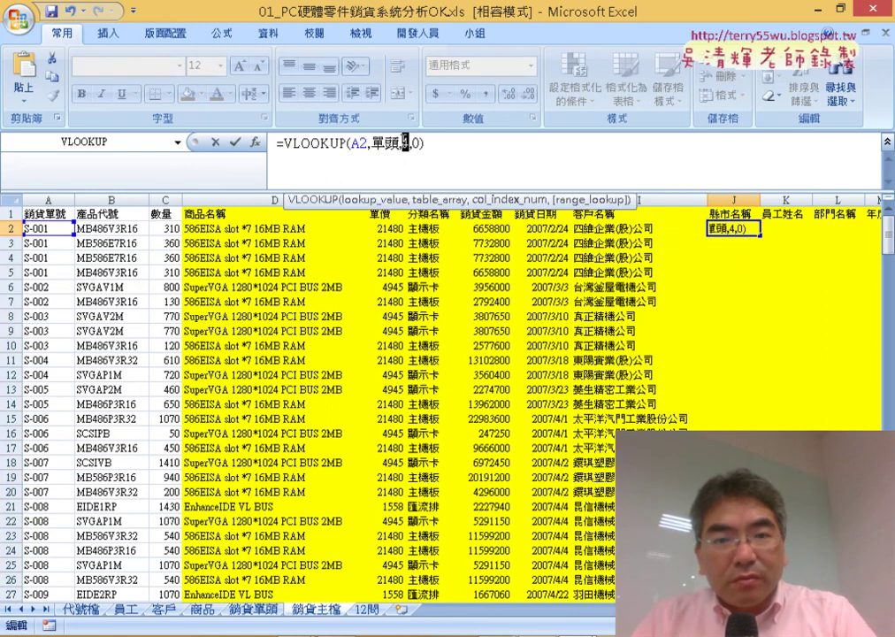
left_click(234, 142)
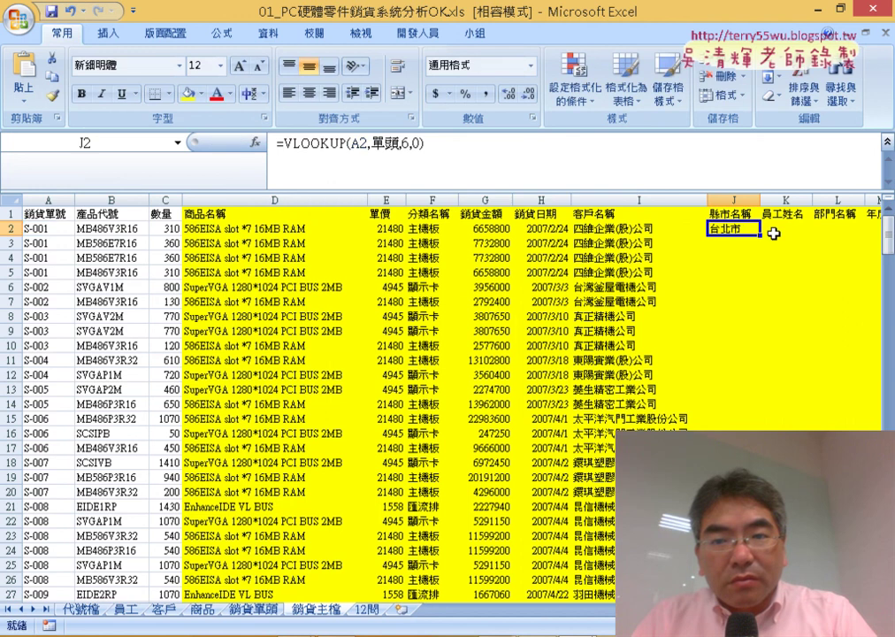
double_click(760, 236)
Step: Fill the 員工姓名 column from K2 with =VLOOKUP(A2,單頭,7,0)
left_click(783, 228)
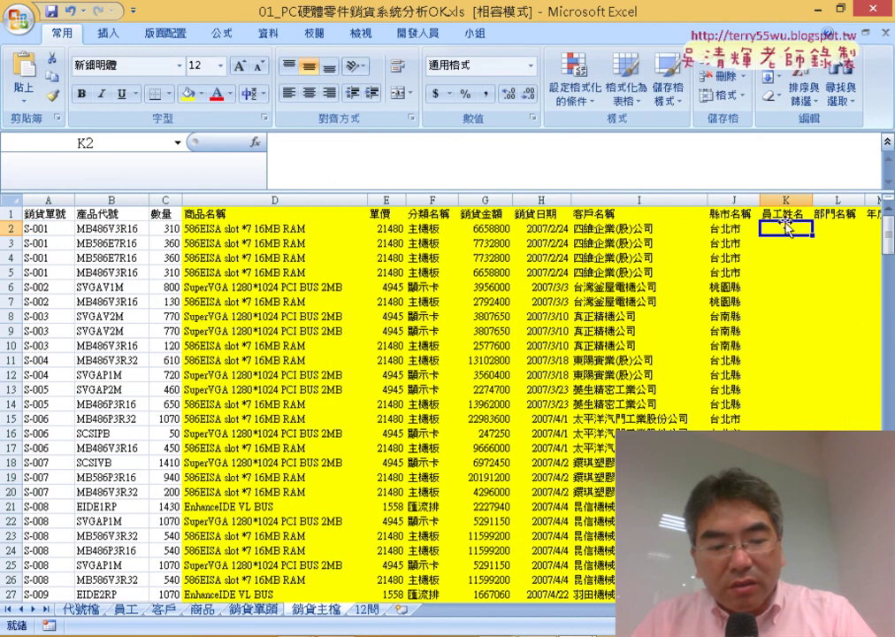
left_click(520, 162)
key("ctrl+v")
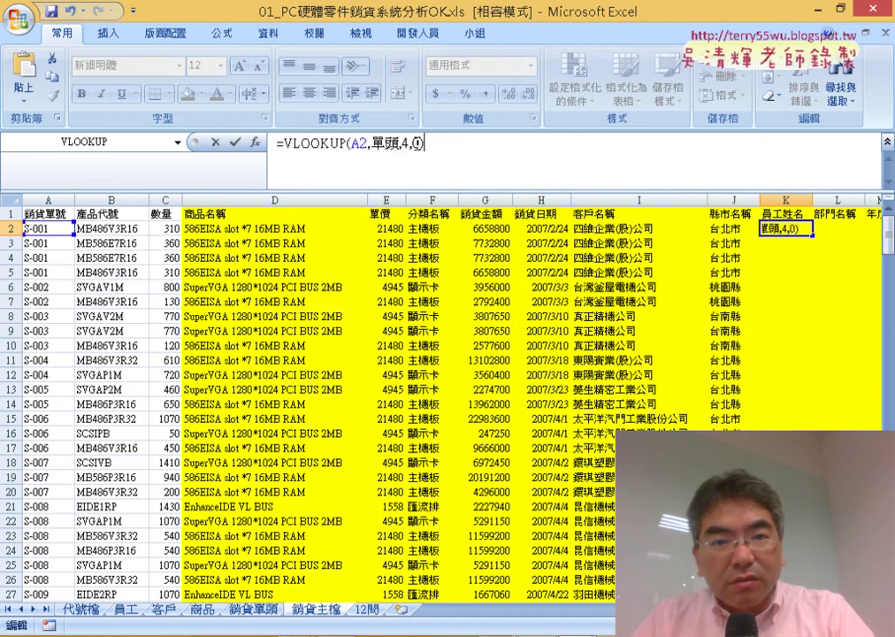
double_click(404, 142)
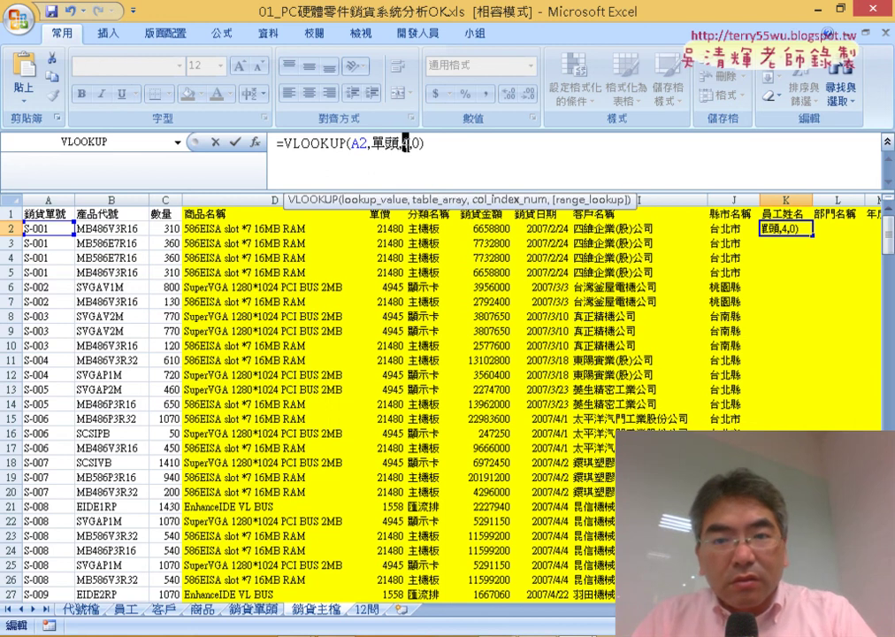
type("7")
left_click(235, 142)
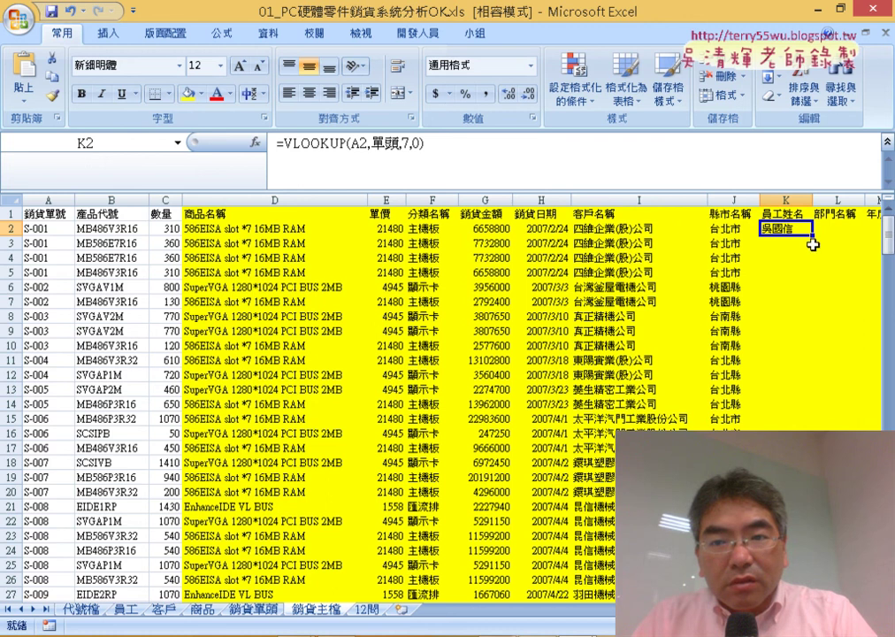
double_click(812, 235)
Step: Paste the lookup formula into L2 and select its column index for 部門名稱
left_click(839, 228)
left_click(417, 161)
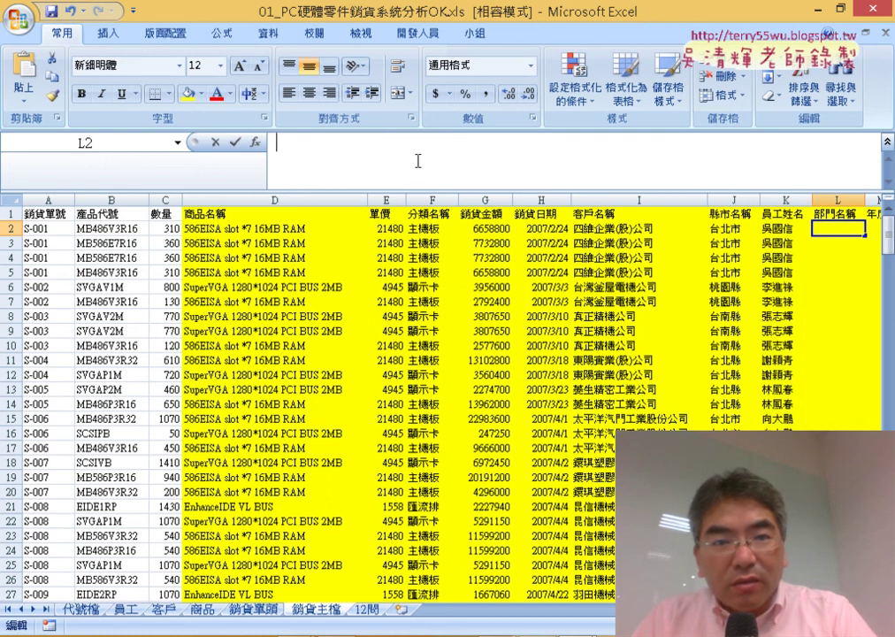
key("ctrl+v")
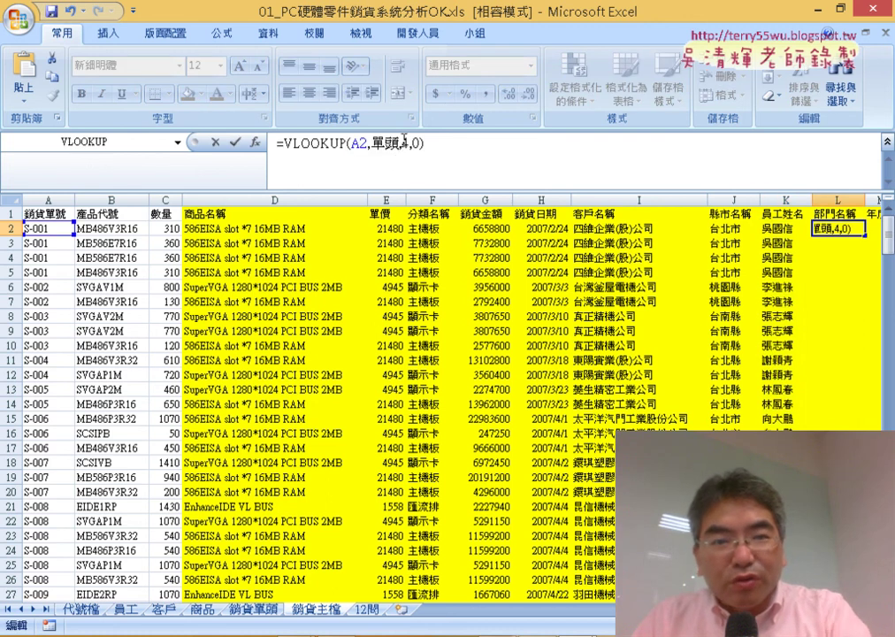
double_click(404, 142)
Step: Set L2 to =VLOOKUP(A2,單頭,8,0), fill 部門名稱 down, and select H2:L2
type("8")
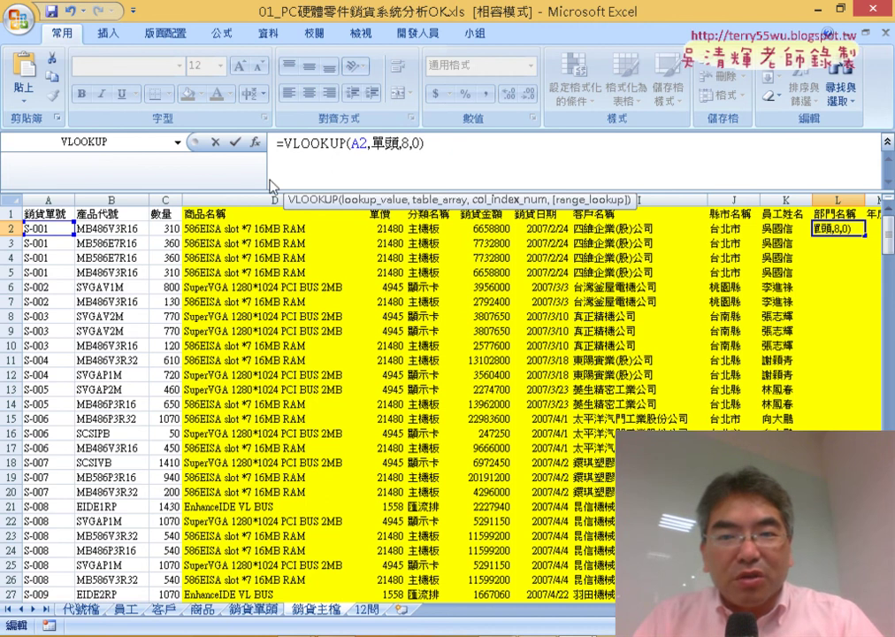
left_click(235, 142)
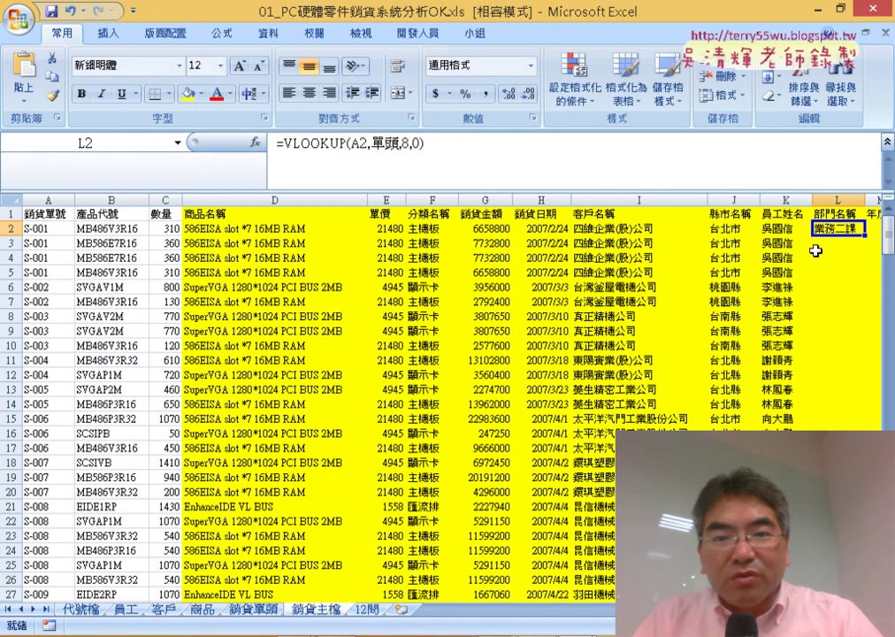
double_click(864, 235)
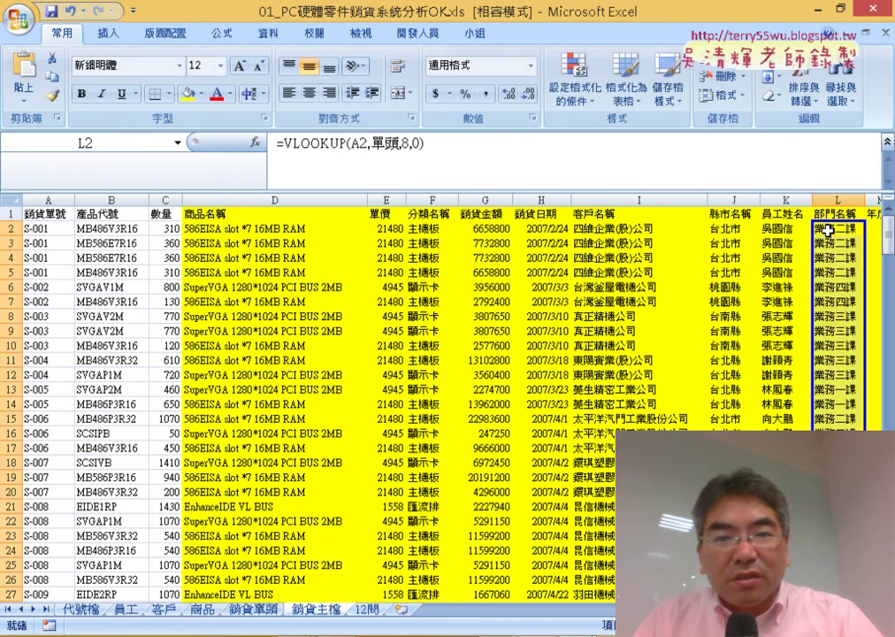
left_click(599, 234)
left_click_drag(537, 228, 826, 227)
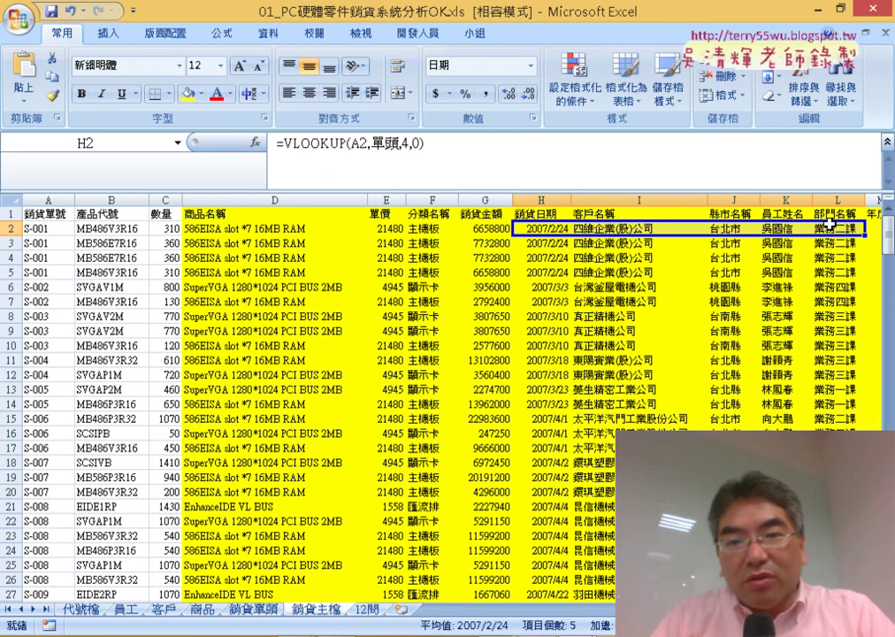
Step: Clear the 客戶名稱 through 部門名稱 lookup columns (I2:L to the last row)
left_click(635, 229)
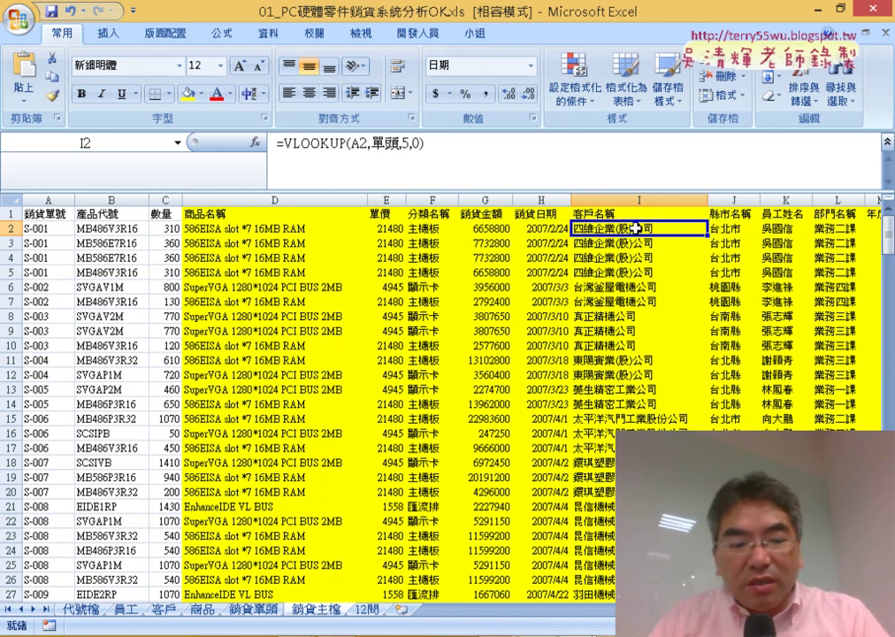
left_click_drag(635, 228, 848, 229)
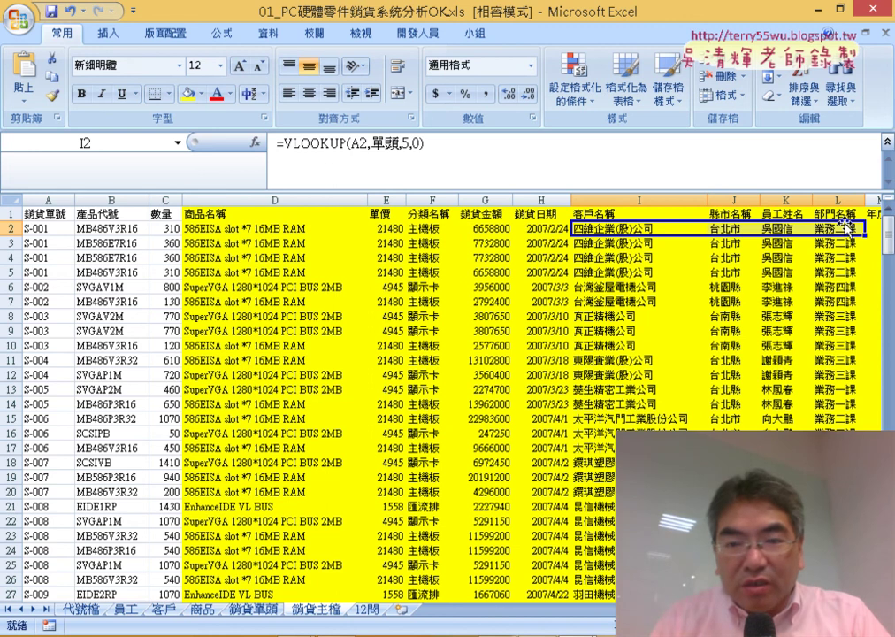
key("ctrl+shift+Right")
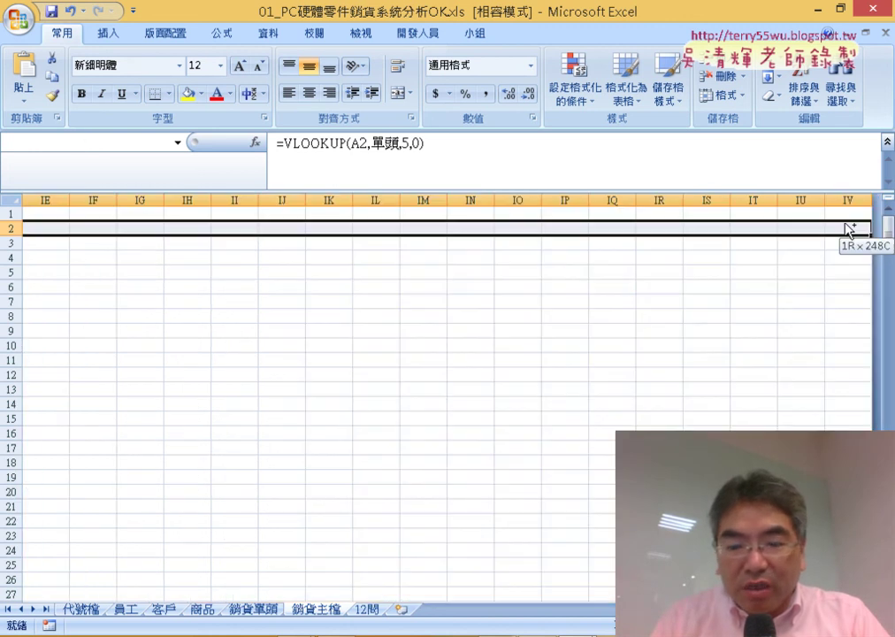
key("ctrl+shift+Left")
key("ctrl+shift+Down")
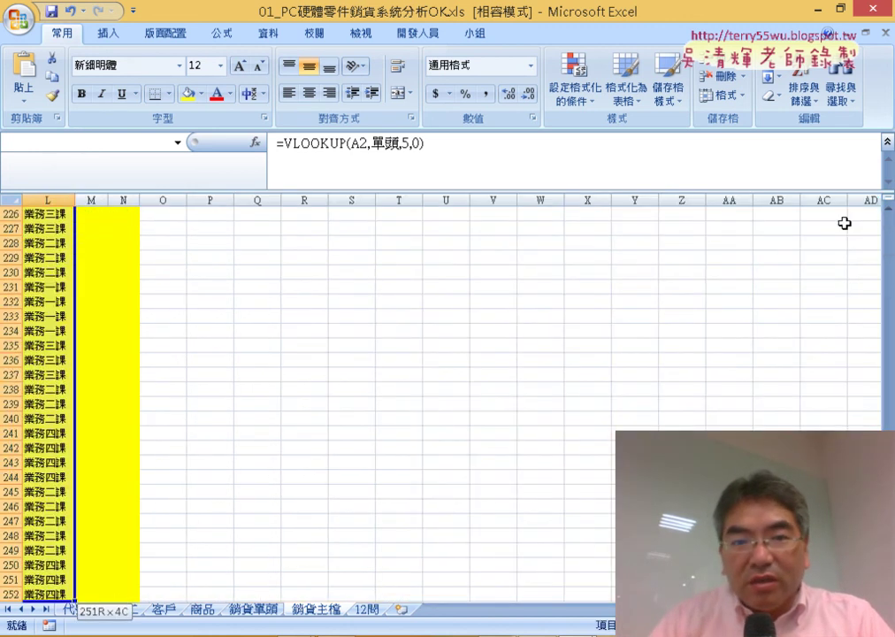
key("ctrl+BackSpace")
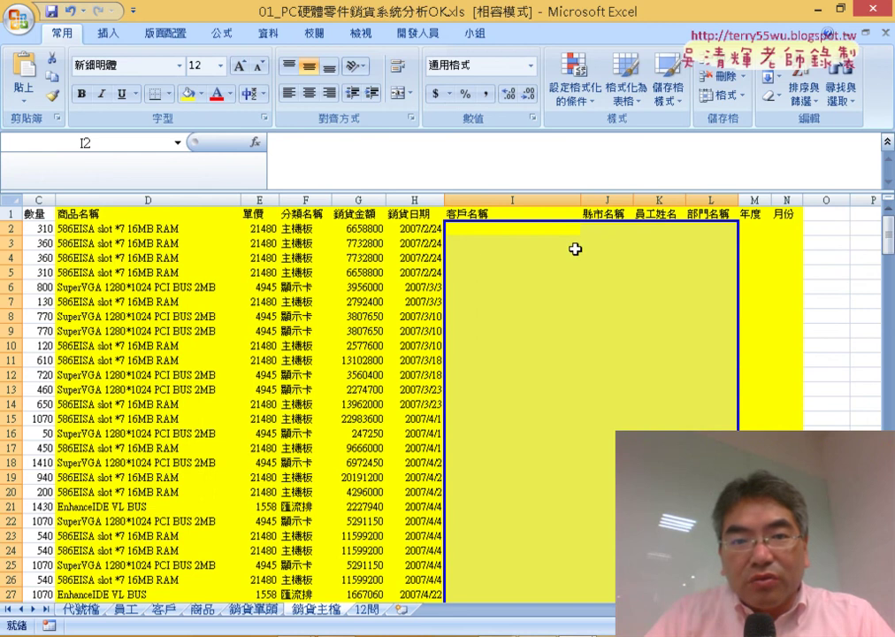
Step: Change H2's column index from 4 to COLUMN()-4, giving =VLOOKUP(A2,單頭,COLUMN()-4,0)
left_click(423, 229)
left_click(405, 142)
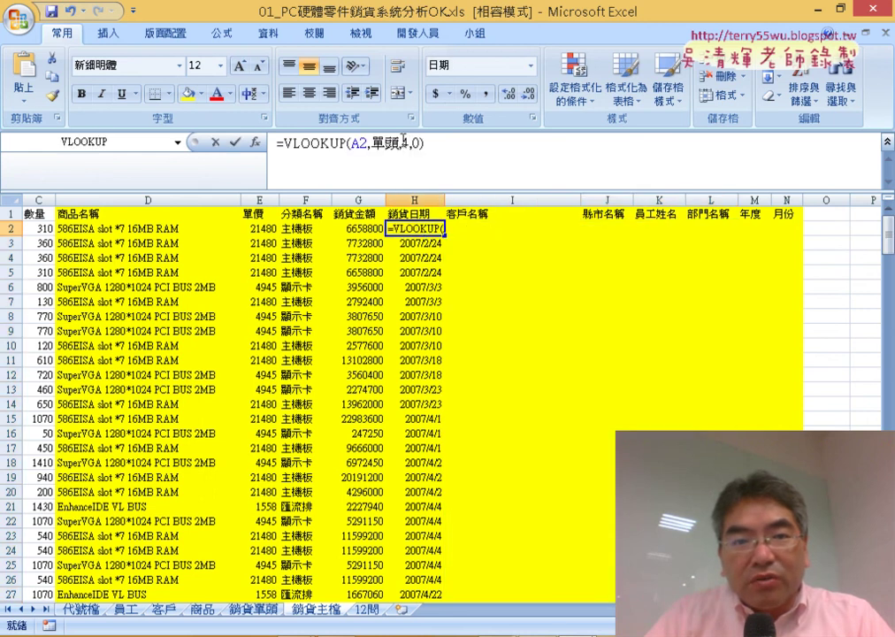
left_click_drag(401, 142, 412, 143)
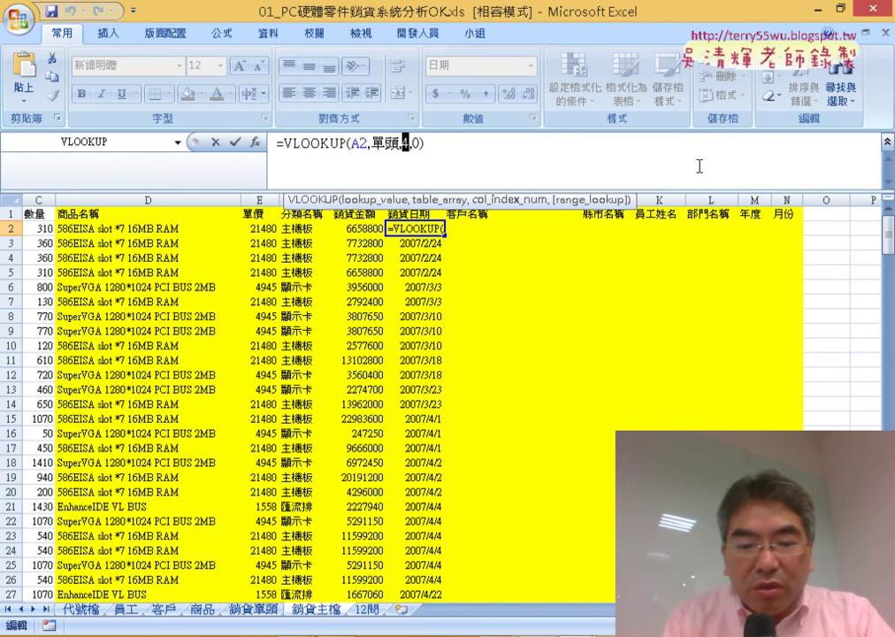
type("co")
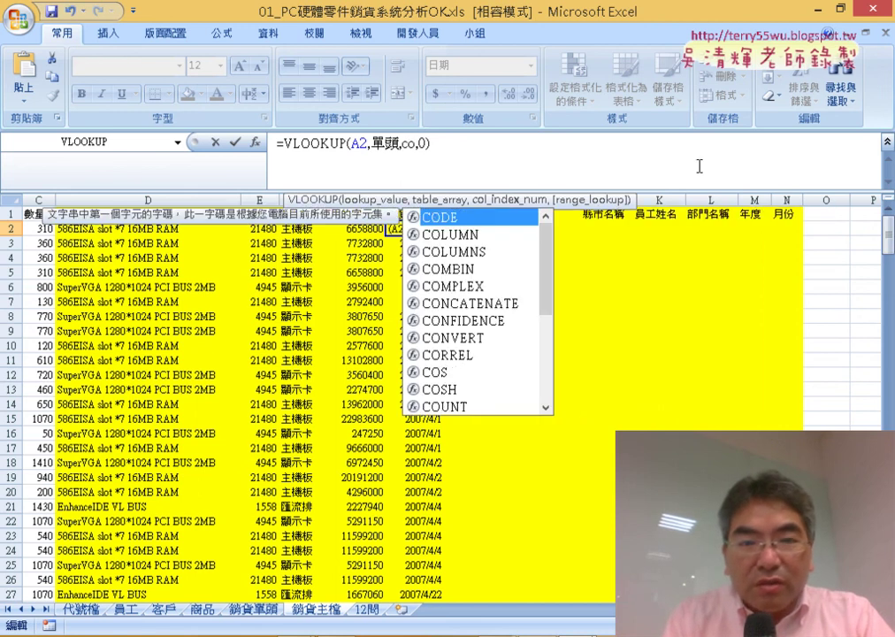
type("lumn")
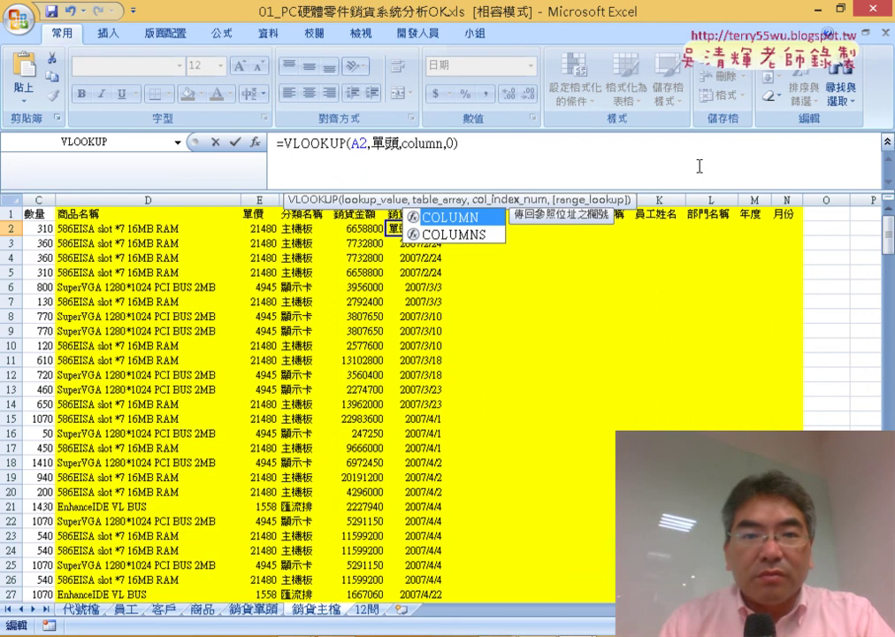
type("()")
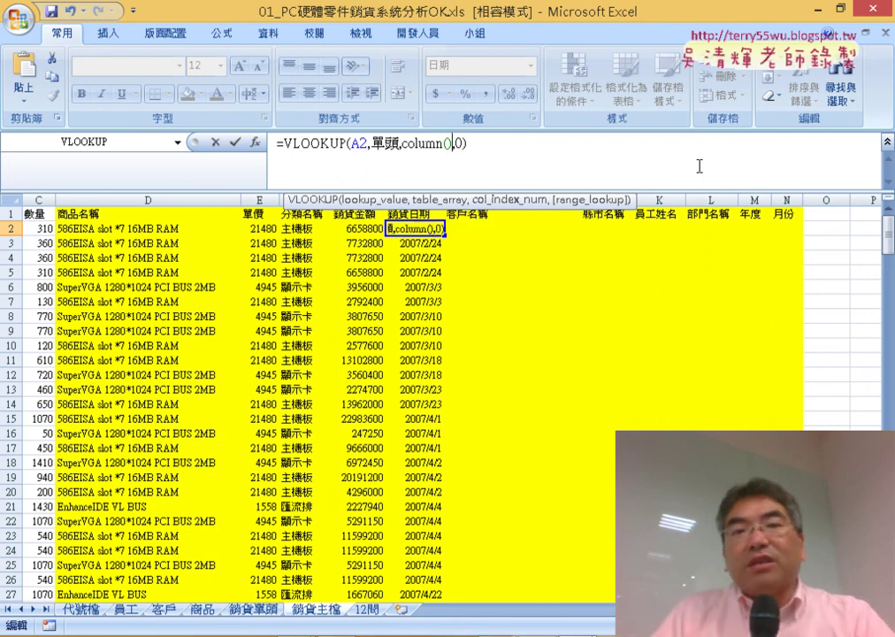
left_click(235, 141)
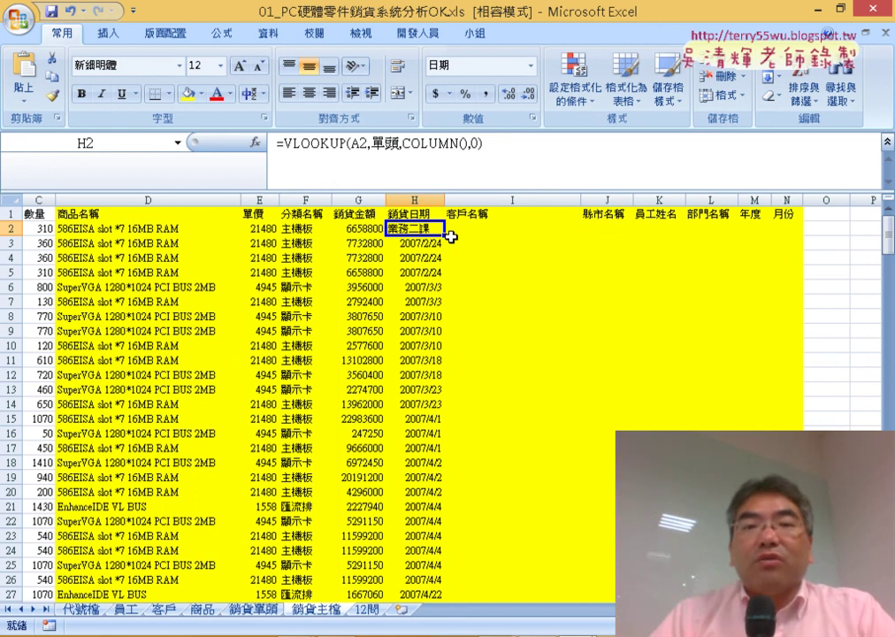
left_click(469, 144)
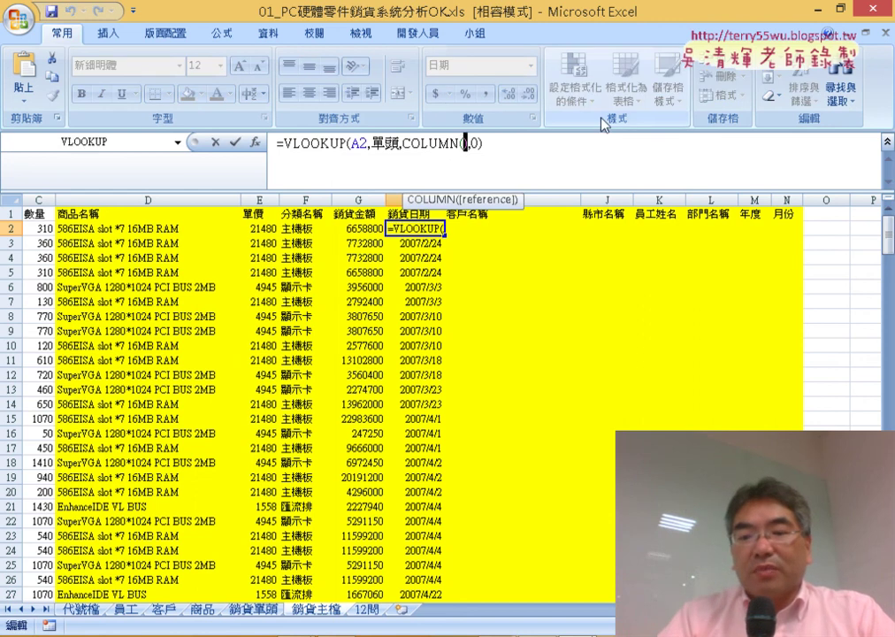
key("Right")
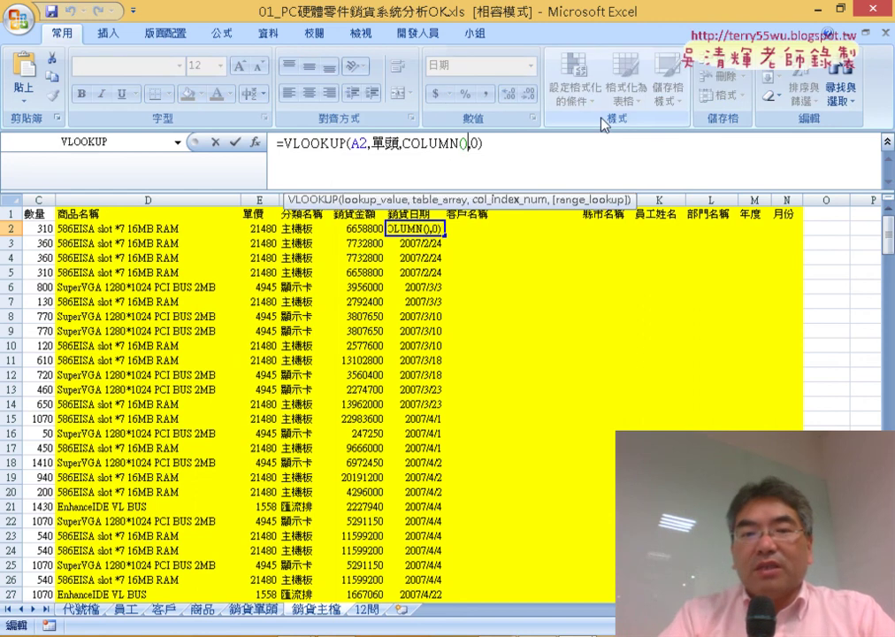
type("-")
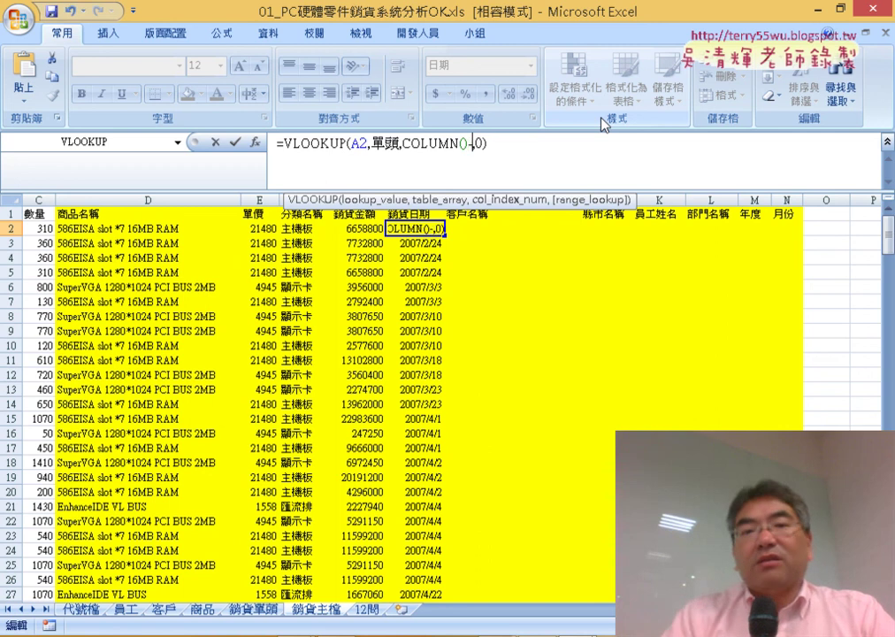
type("4")
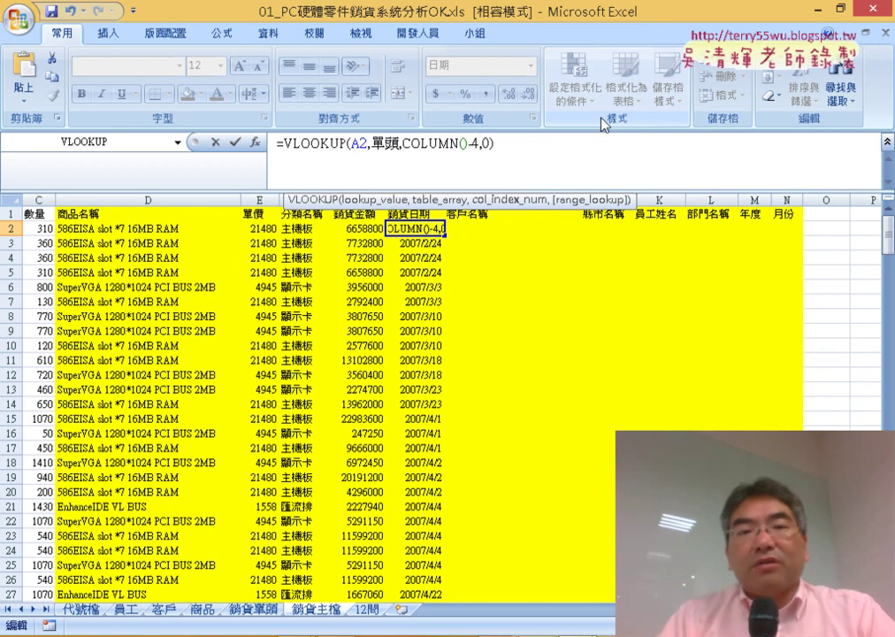
left_click_drag(403, 143, 473, 145)
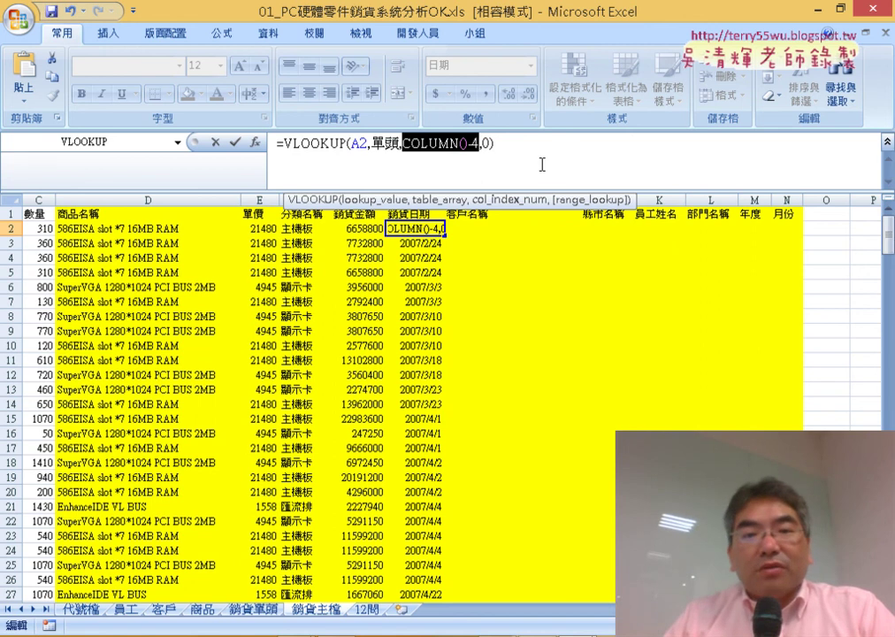
left_click(235, 142)
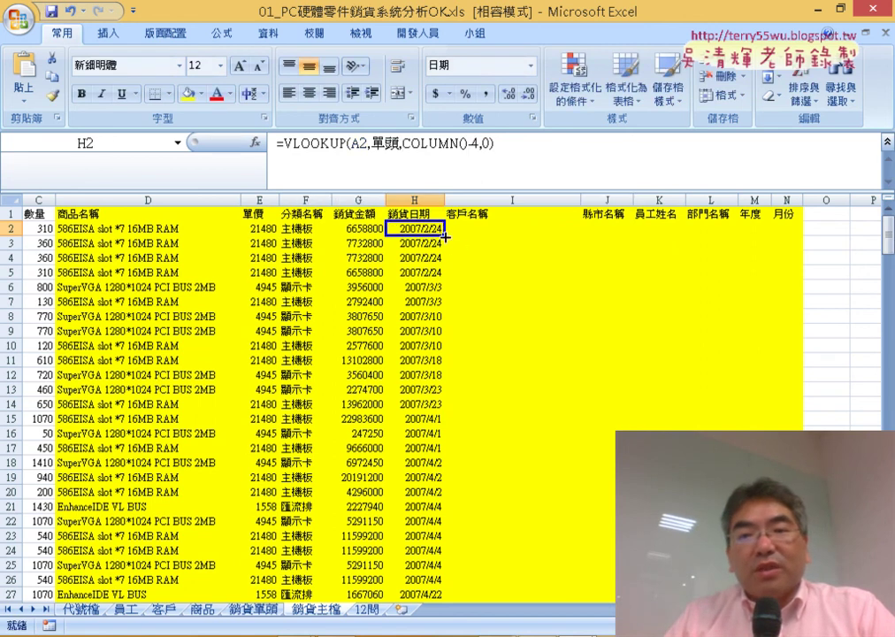
Step: Anchor the lookup reference in H2's formula as $A2 instead of A2
left_click_drag(445, 235, 737, 232)
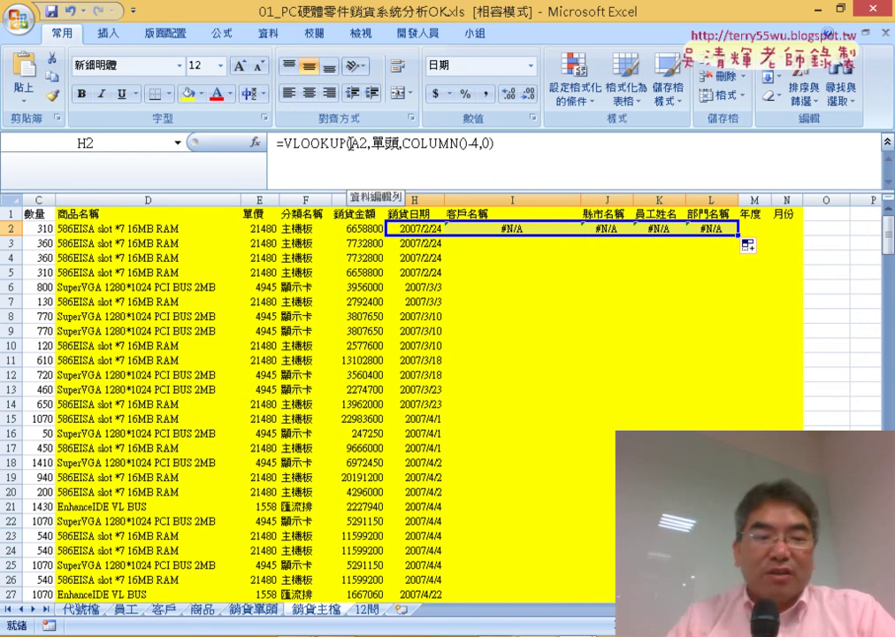
left_click(352, 143)
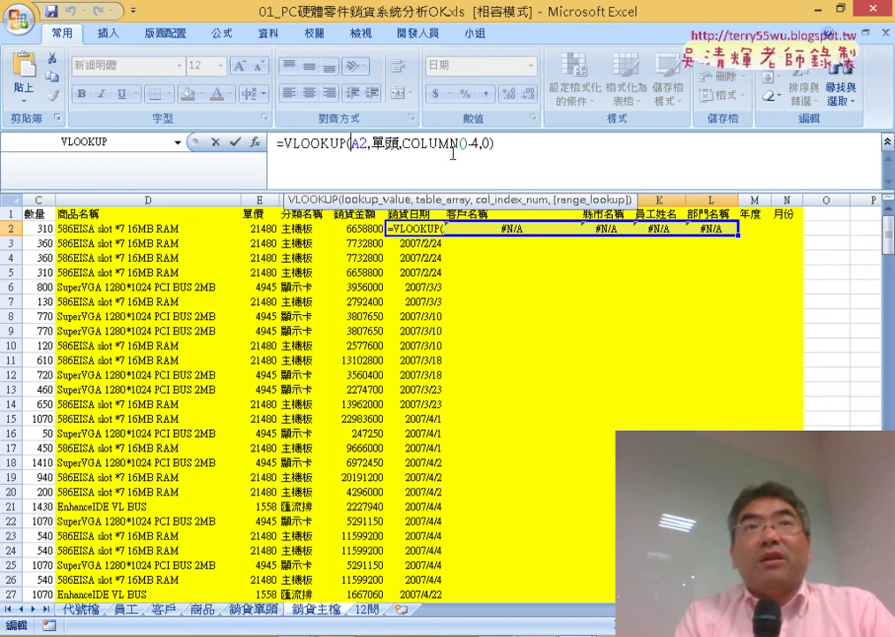
type("$")
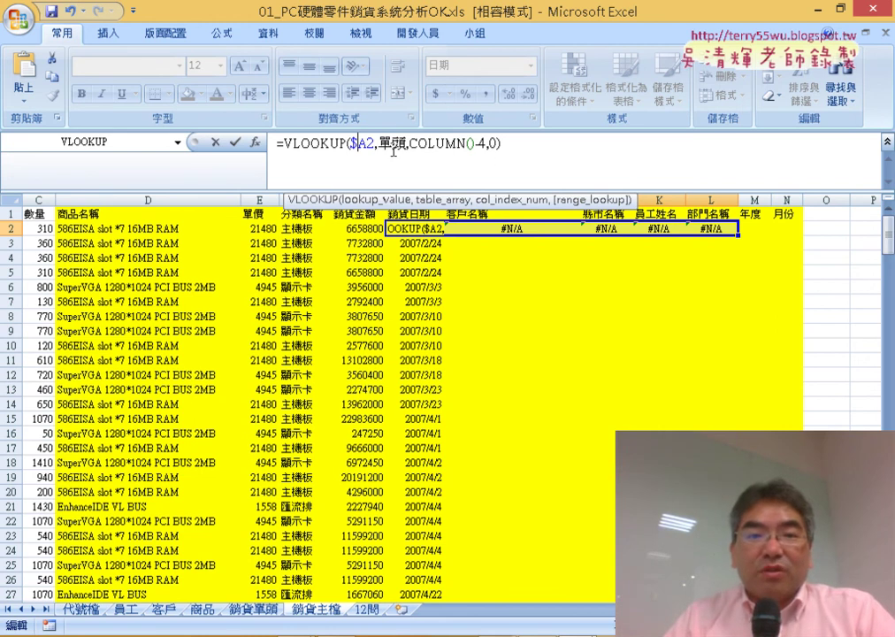
left_click(215, 141)
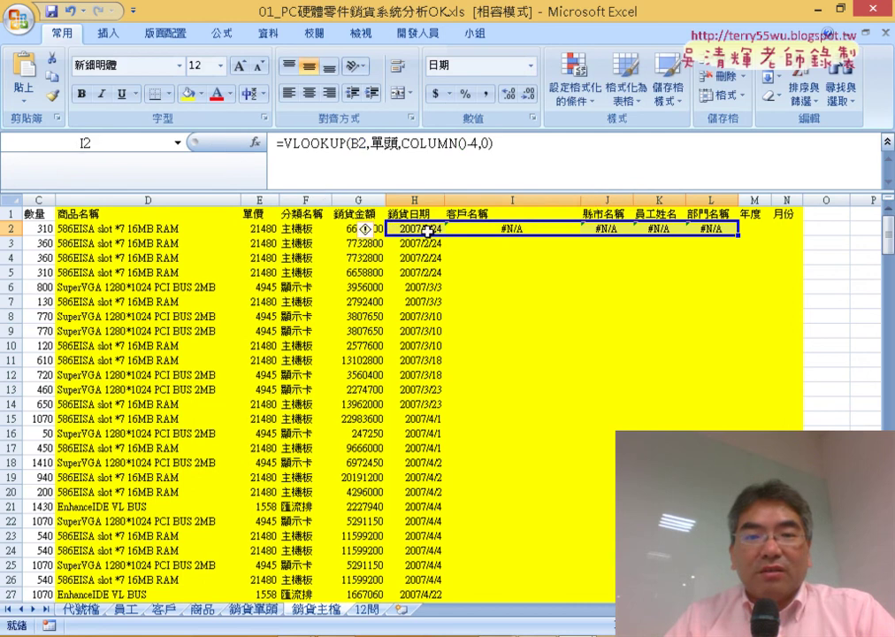
left_click(432, 228)
Step: Copy the H2 formula across to L2 and fill H:L down to the last sales row
left_click_drag(444, 235, 733, 232)
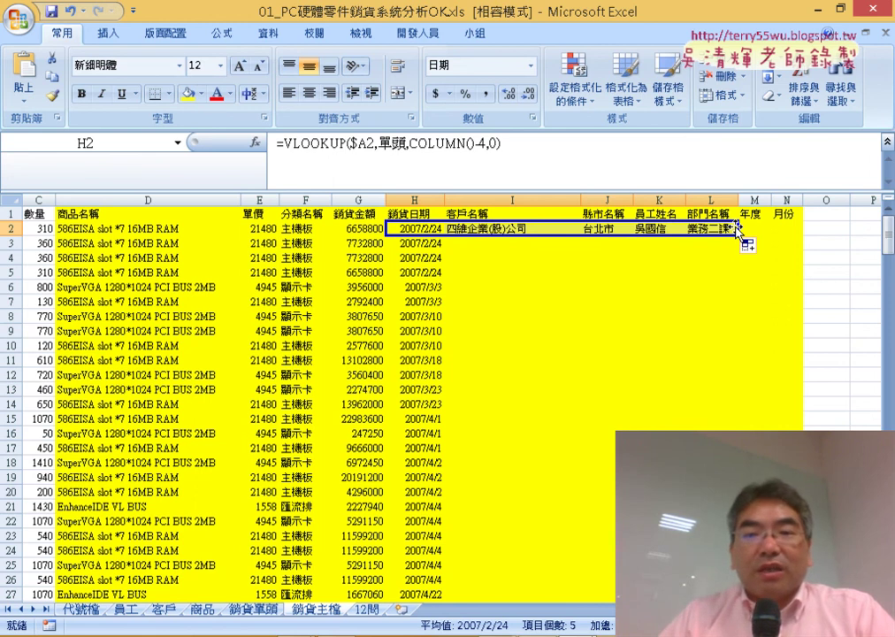
left_click_drag(740, 231, 738, 620)
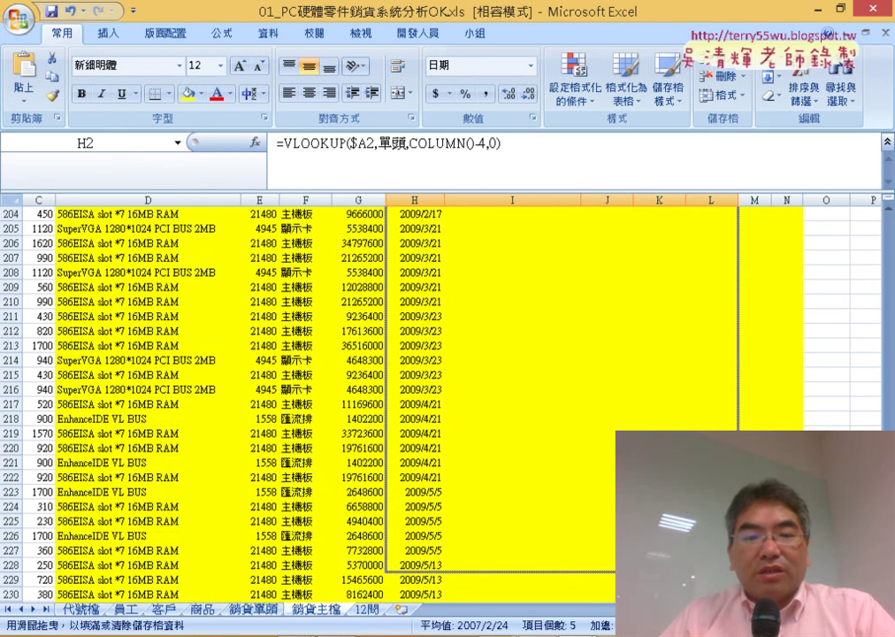
mouse_move(739, 620)
left_mouse_down()
mouse_move(732, 240)
mouse_move(691, 244)
left_mouse_up()
scroll(723, 355, "up", 4)
scroll(723, 356, "up", 5)
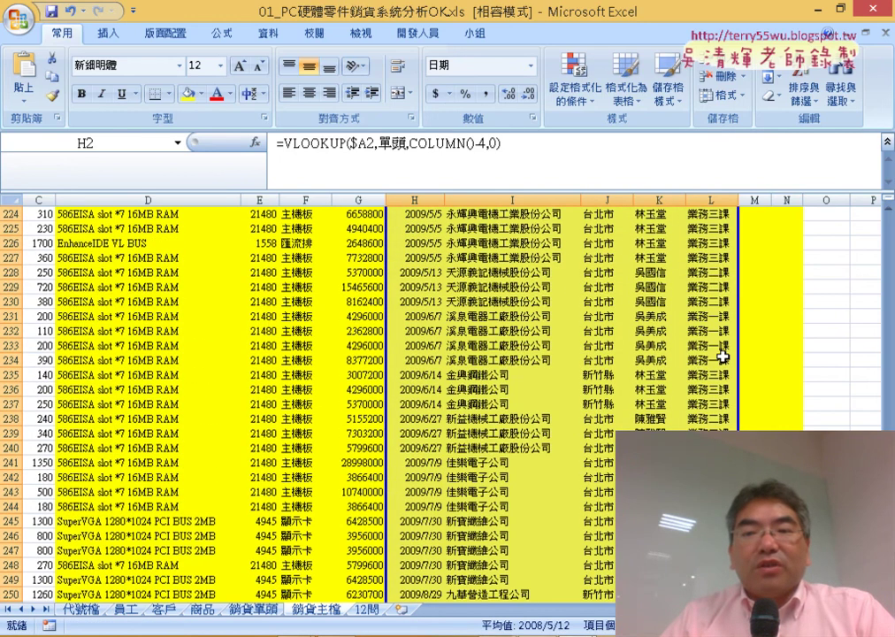
scroll(724, 355, "up", 13)
scroll(724, 356, "up", 4)
scroll(724, 356, "up", 11)
scroll(825, 361, "up", 11)
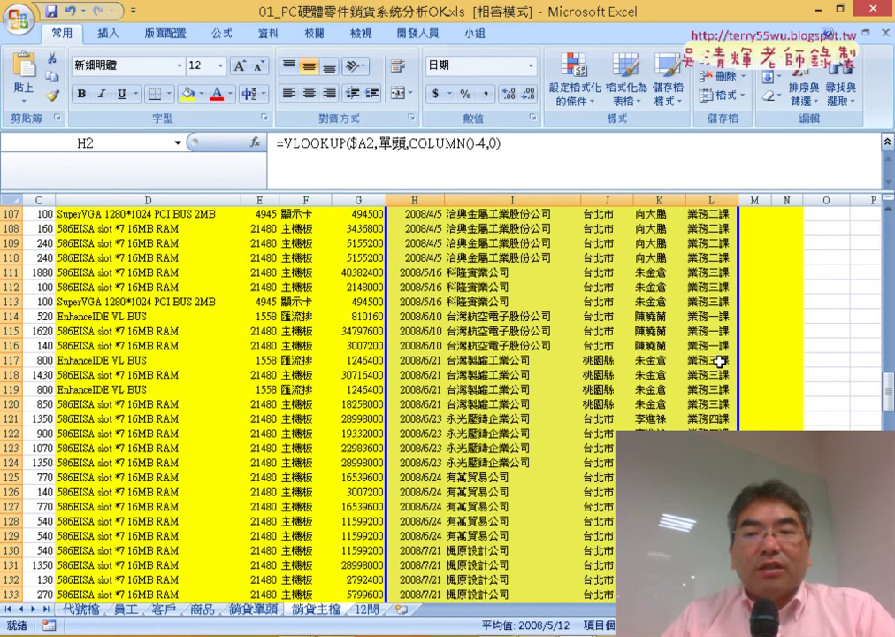
scroll(826, 361, "up", 5)
left_click_drag(887, 372, 888, 232)
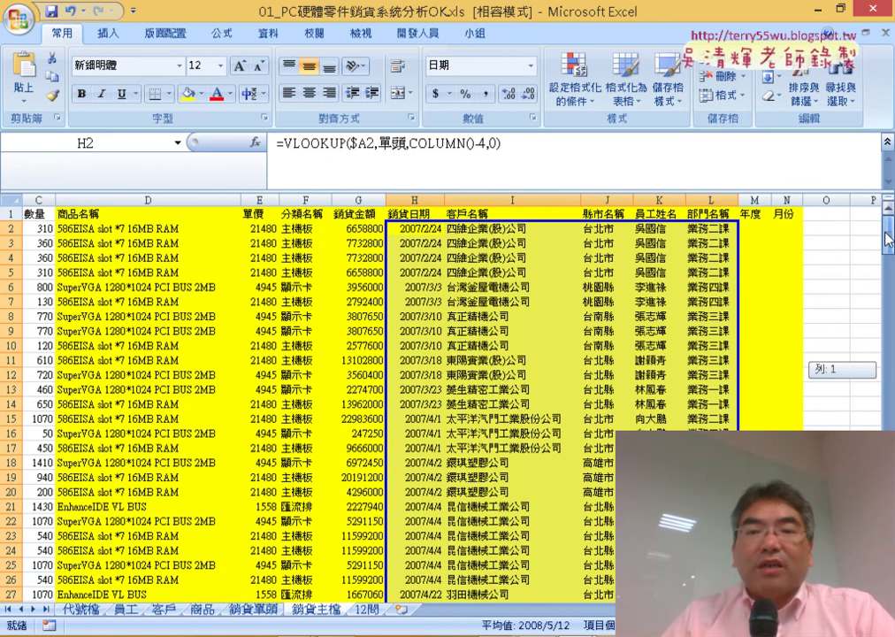
Step: Enter =YEAR(H2) in M2 via Insert Function and fill the 年度 column down
left_click(751, 231)
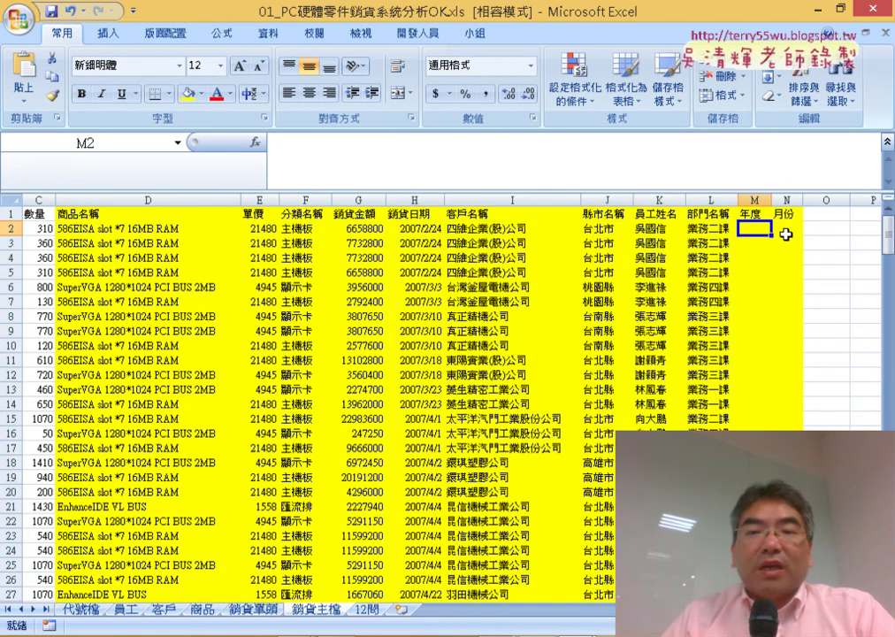
left_click(788, 228)
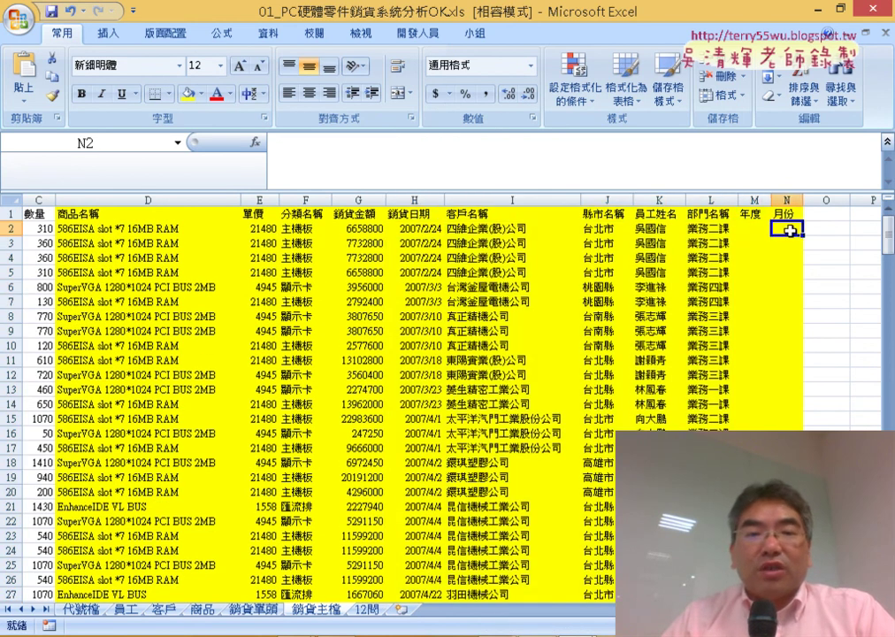
left_click(751, 228)
left_click(255, 142)
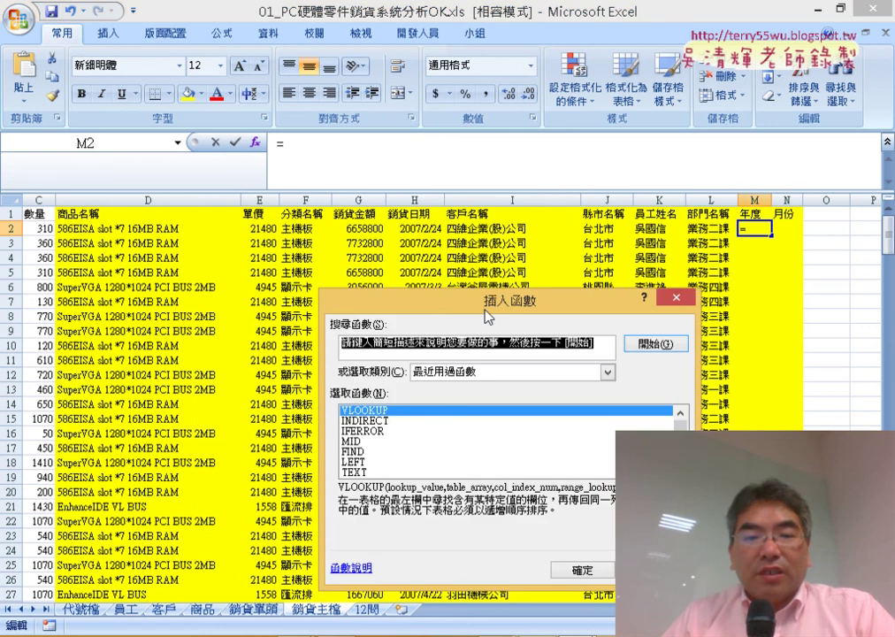
left_click(508, 370)
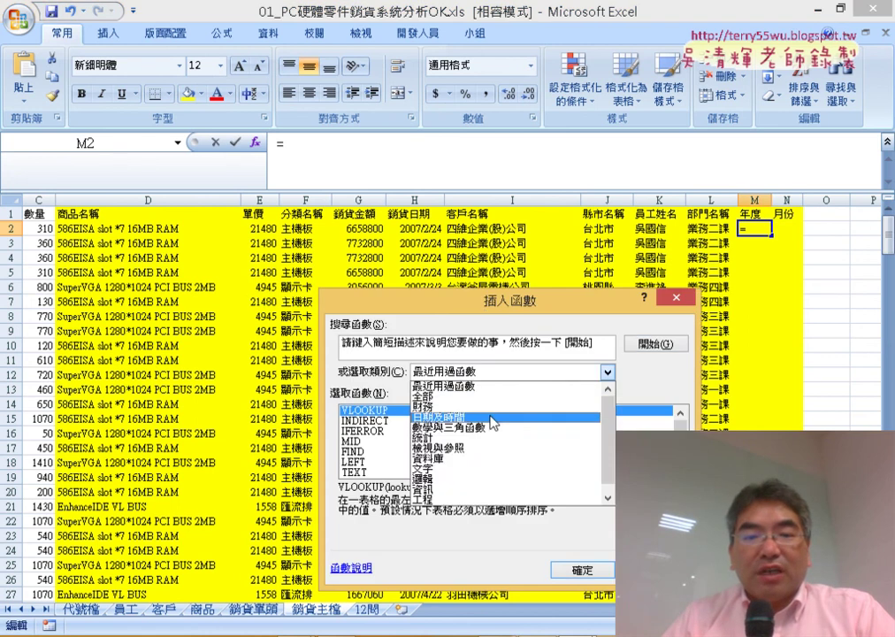
left_click(493, 416)
scroll(504, 440, "down", 5)
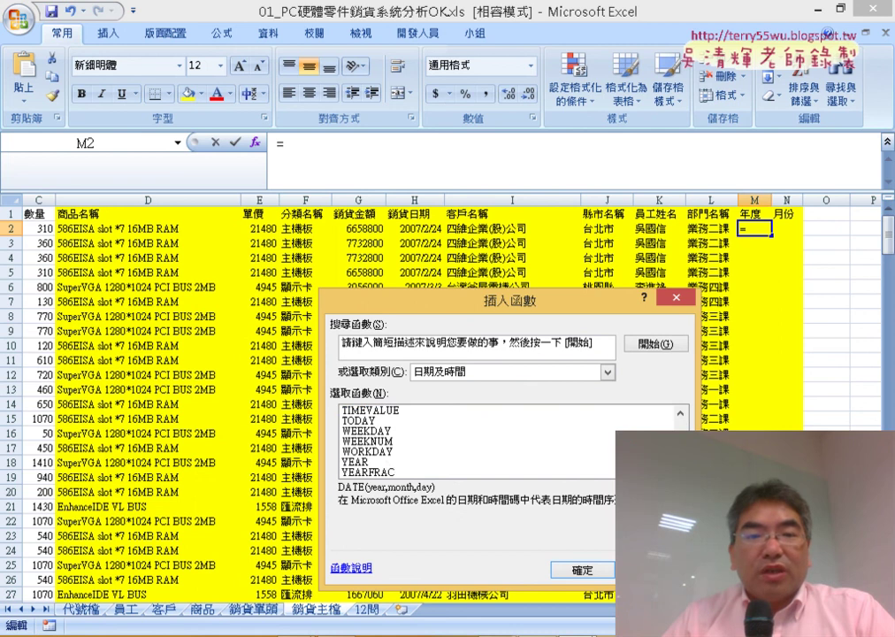
double_click(388, 463)
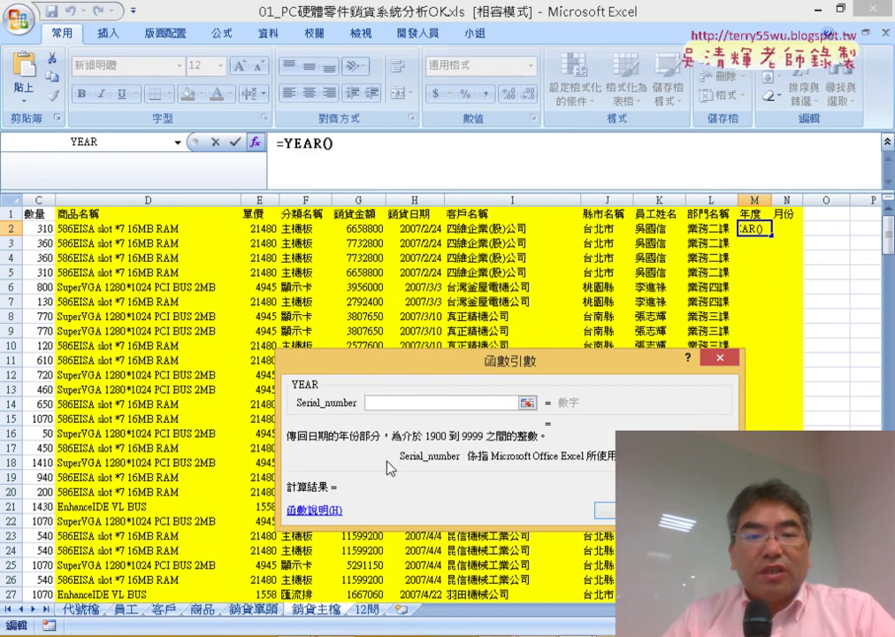
left_click(428, 229)
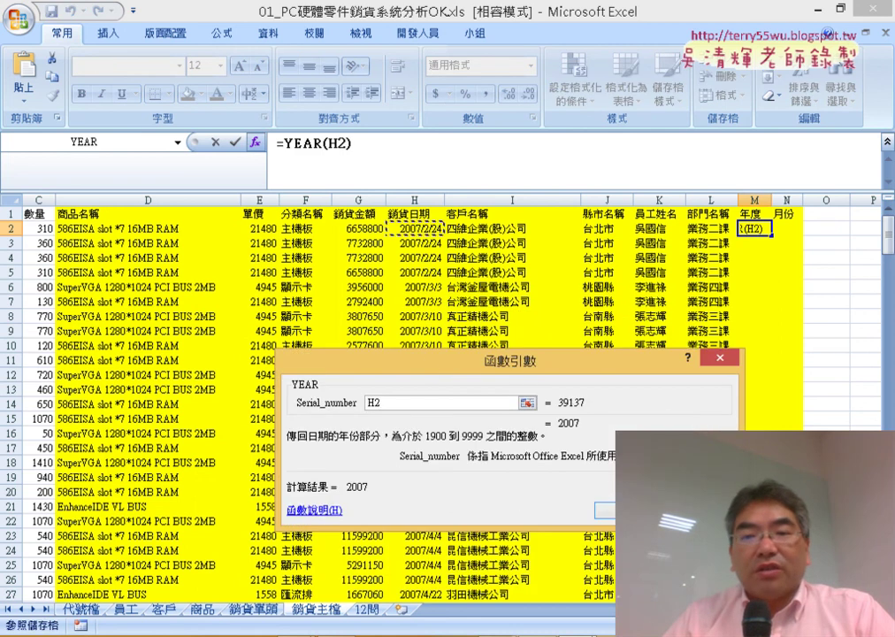
key("Return")
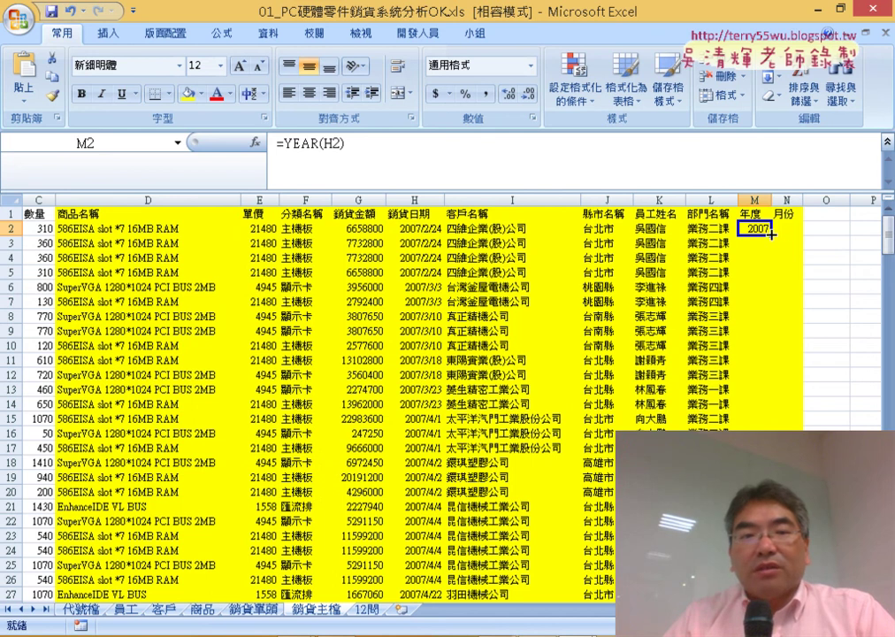
double_click(771, 235)
left_click(786, 228)
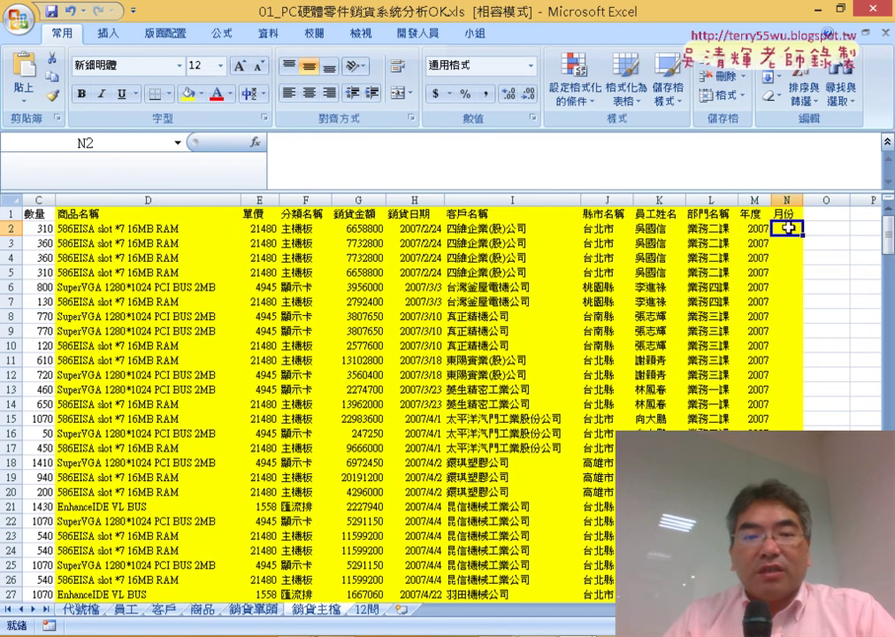
Step: Insert =MONTH(H2) in N2 from the Date & Time functions and fill 月份 down
left_click(256, 143)
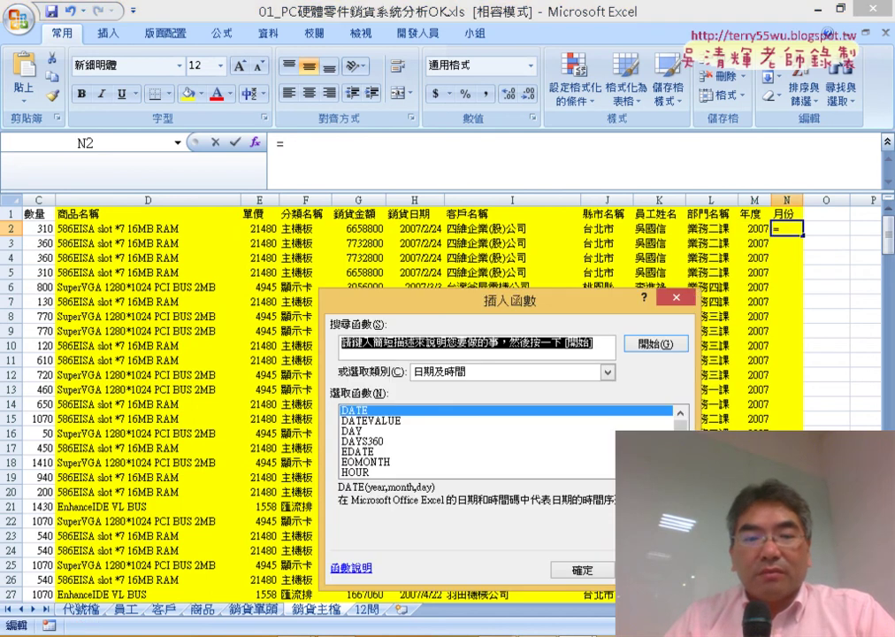
scroll(504, 441, "down", 4)
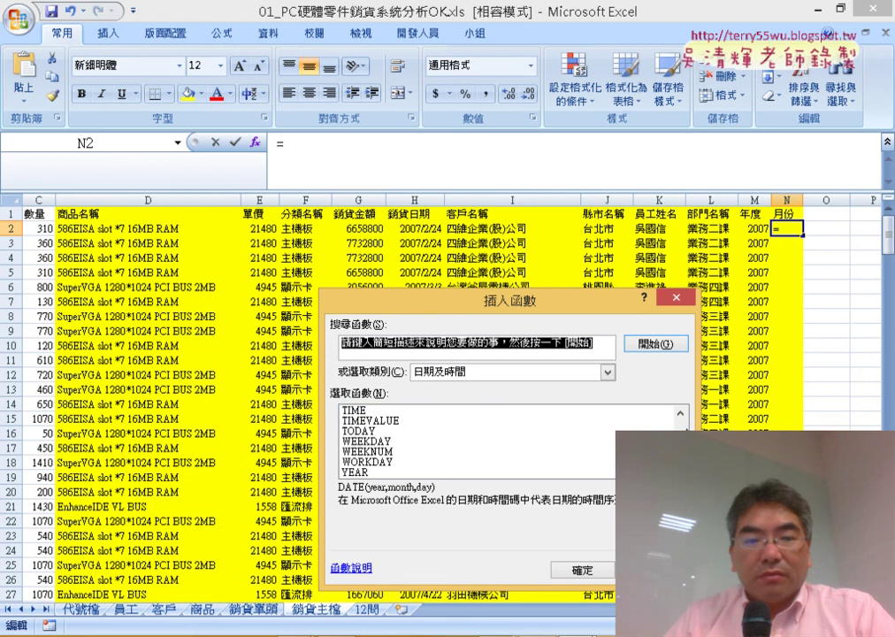
left_click(682, 412)
left_click(682, 412)
left_click(681, 412)
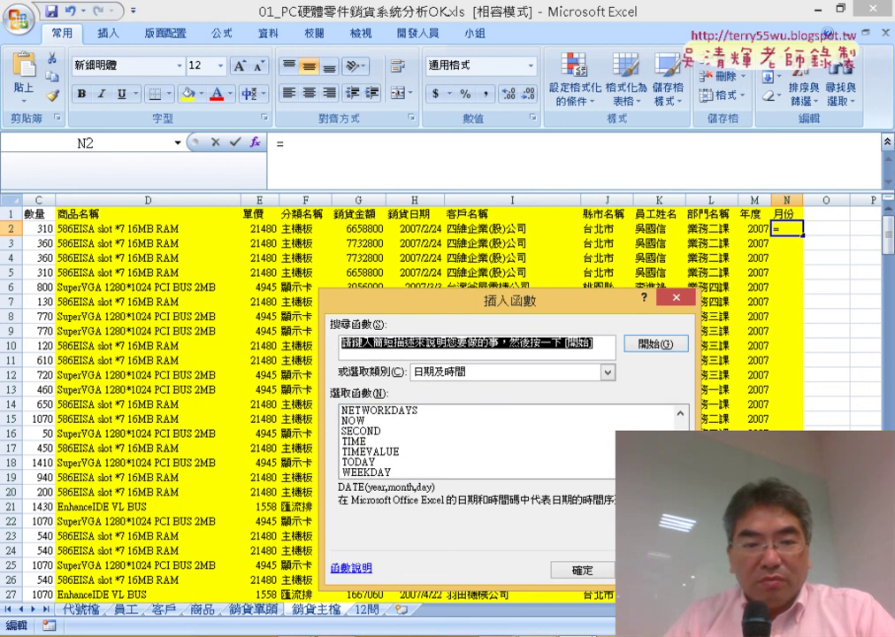
left_click(681, 412)
left_click(681, 412)
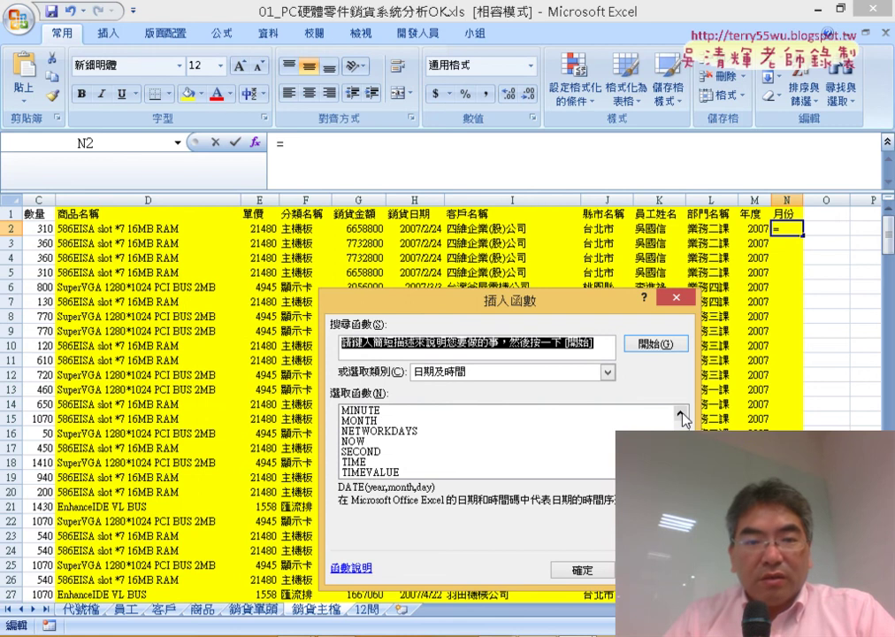
double_click(362, 421)
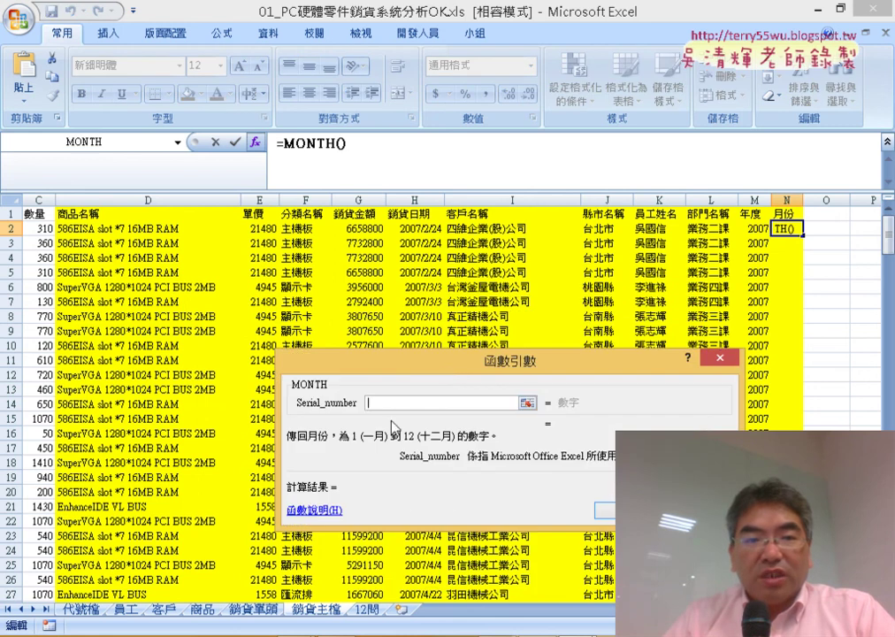
left_click(423, 232)
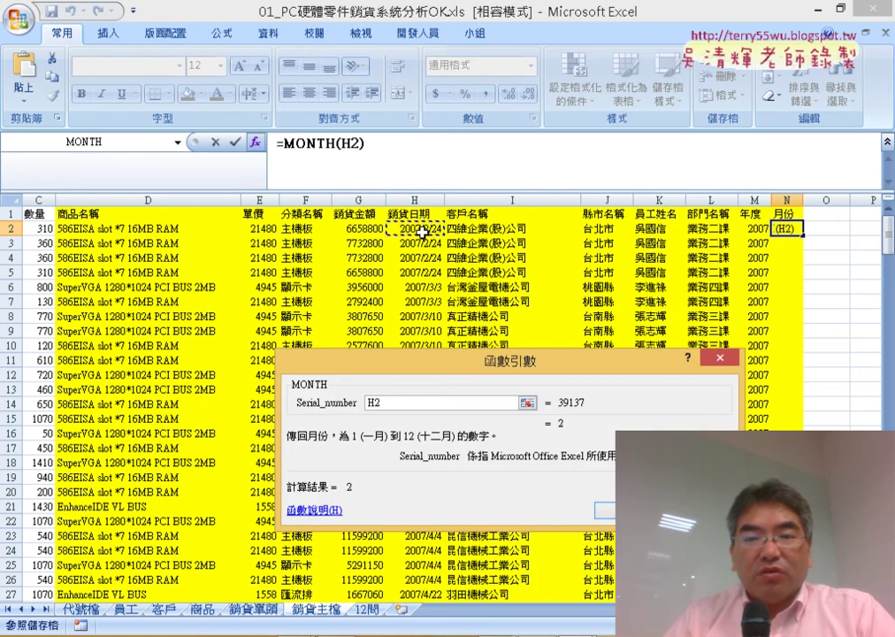
left_click(608, 510)
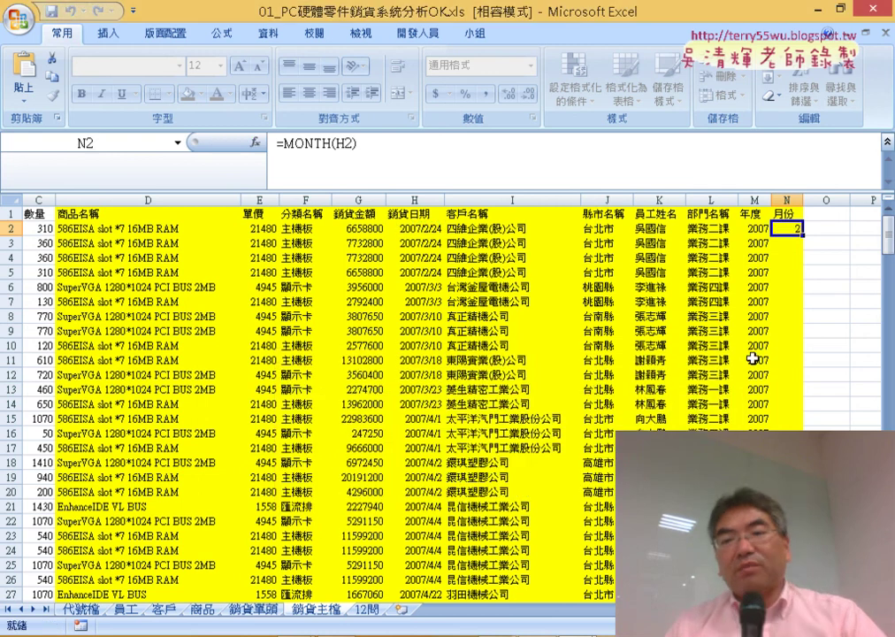
double_click(802, 235)
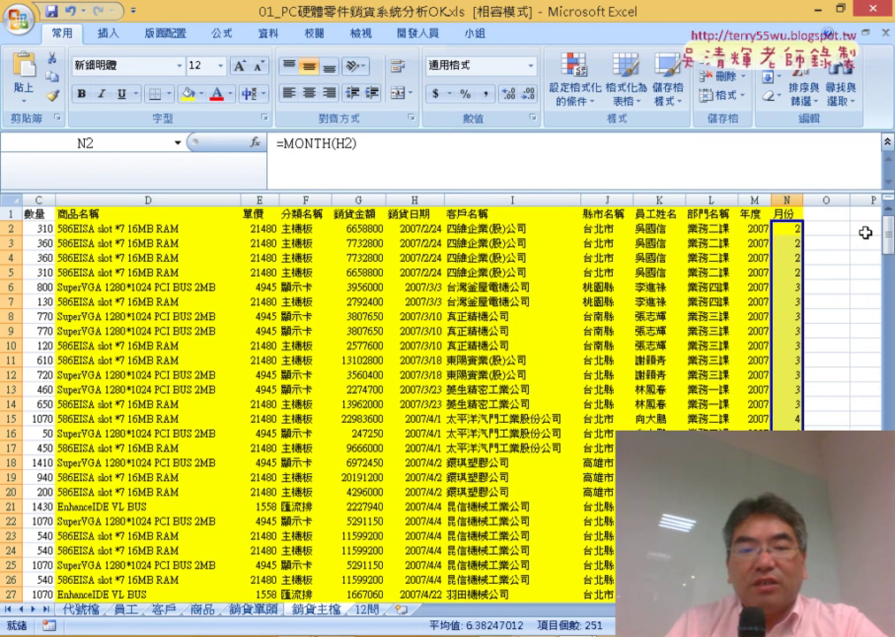
left_click(367, 609)
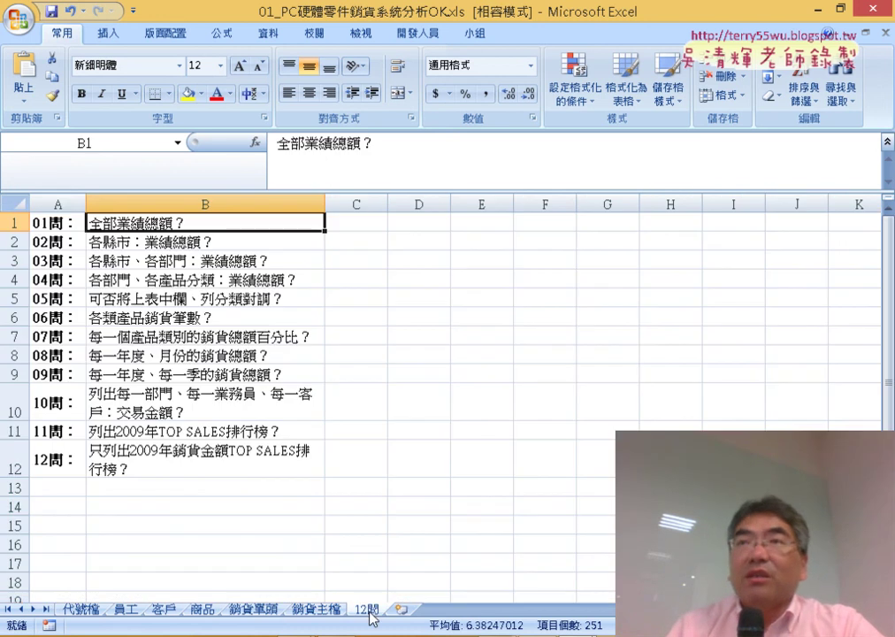